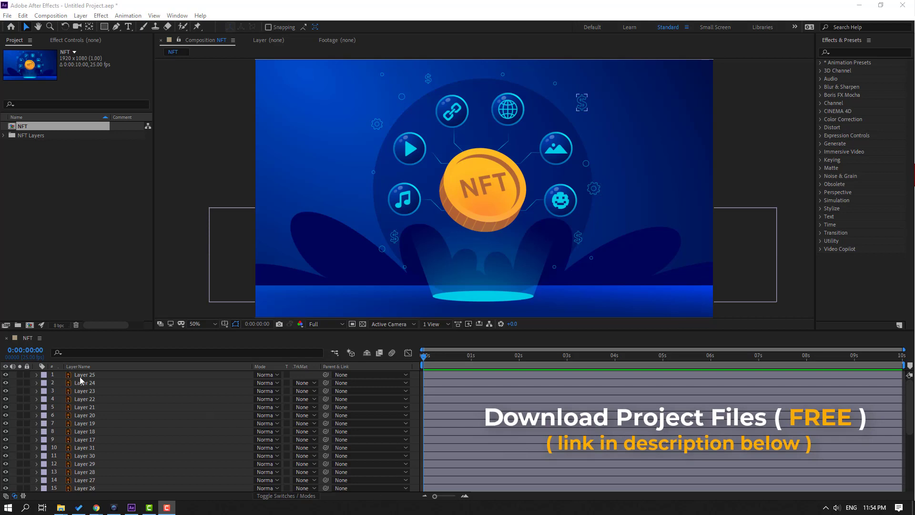
Step: Pre-compose the layers from Layer 25 down to Layer 8 into a new composition named BG_icons
click(102, 375)
scroll(118, 430, down, 2)
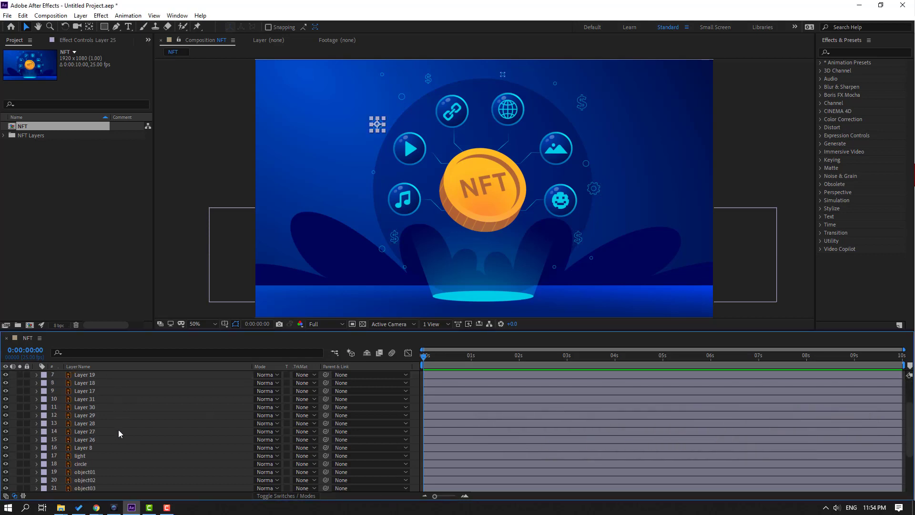
shift+click(87, 449)
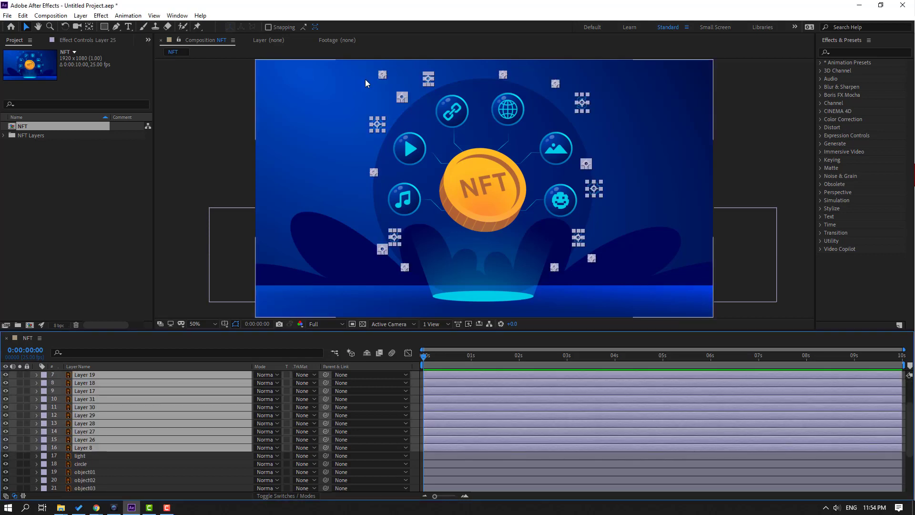
right_click(80, 408)
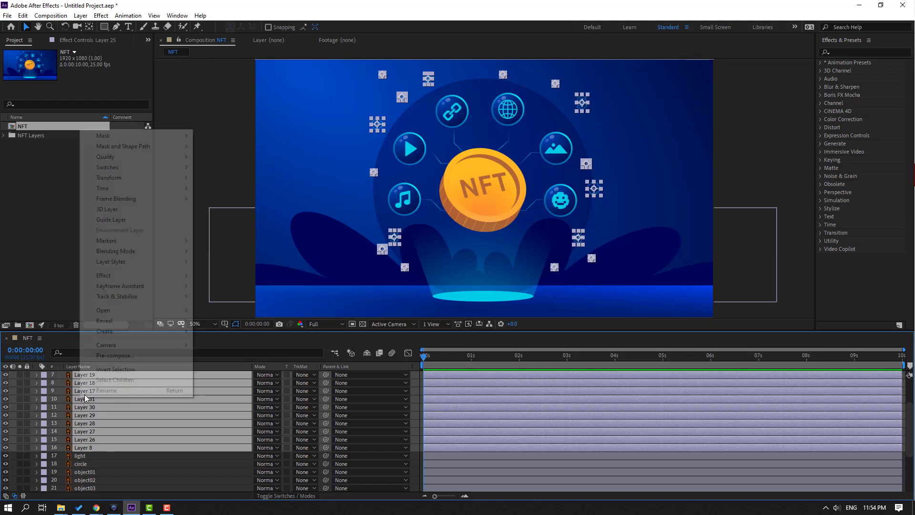
click(104, 358)
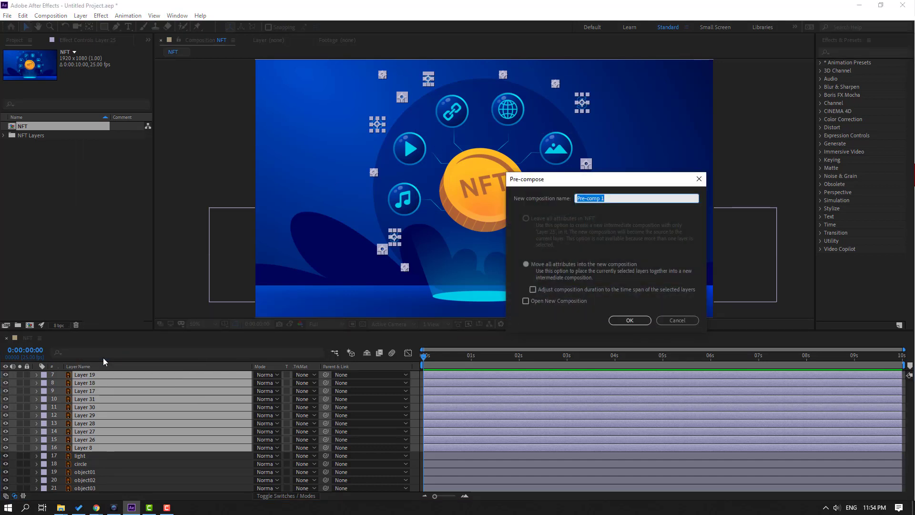
text(BG_)
click(630, 320)
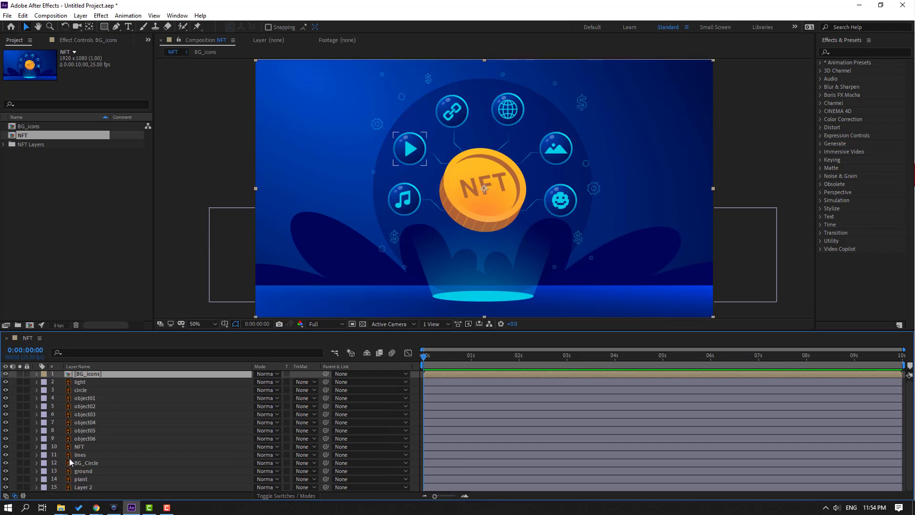
Step: Rename the bottom layer, Layer 2, as BG and lock it
click(87, 487)
click(6, 488)
click(7, 488)
key(Return)
text(BG)
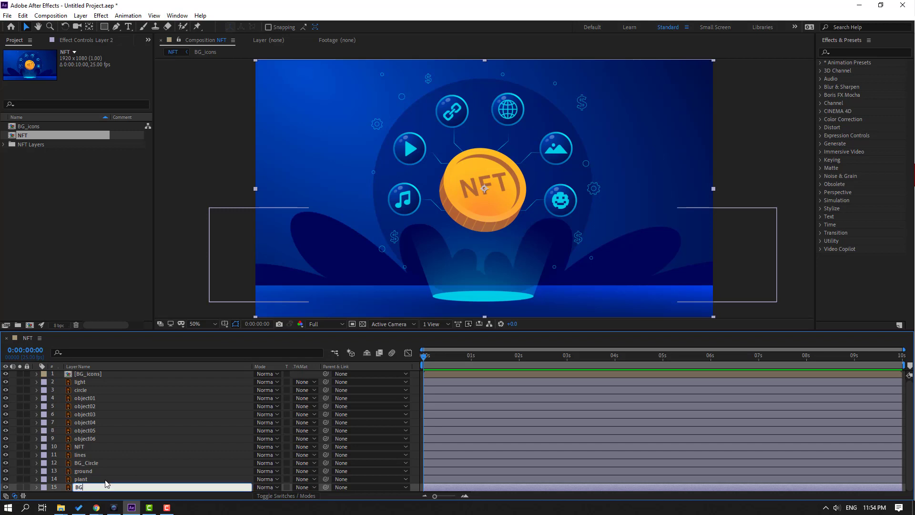
key(Return)
click(27, 487)
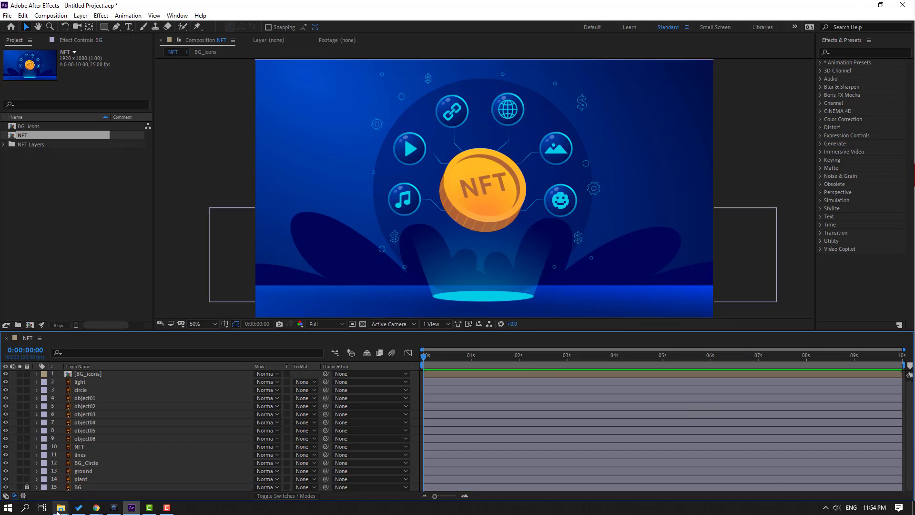
Step: Lock the plant, ground, BG_Circle and lines layers
click(80, 480)
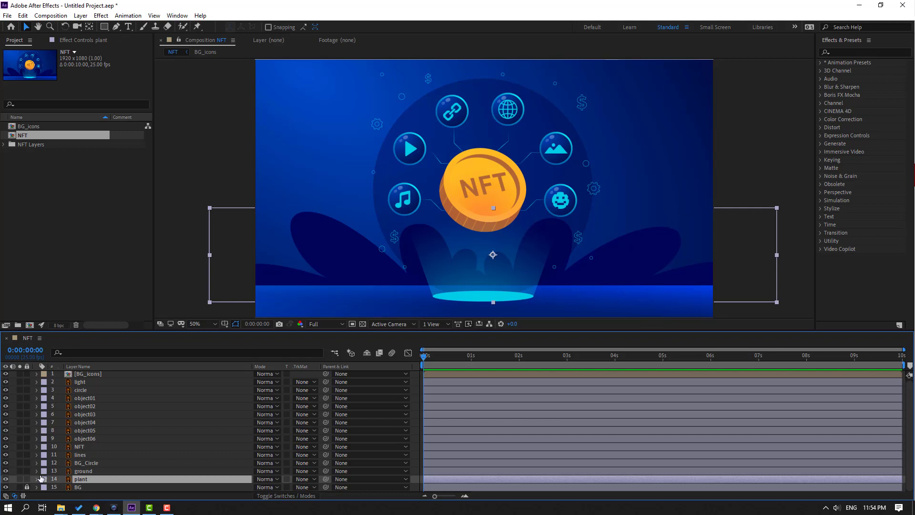
click(27, 479)
click(82, 472)
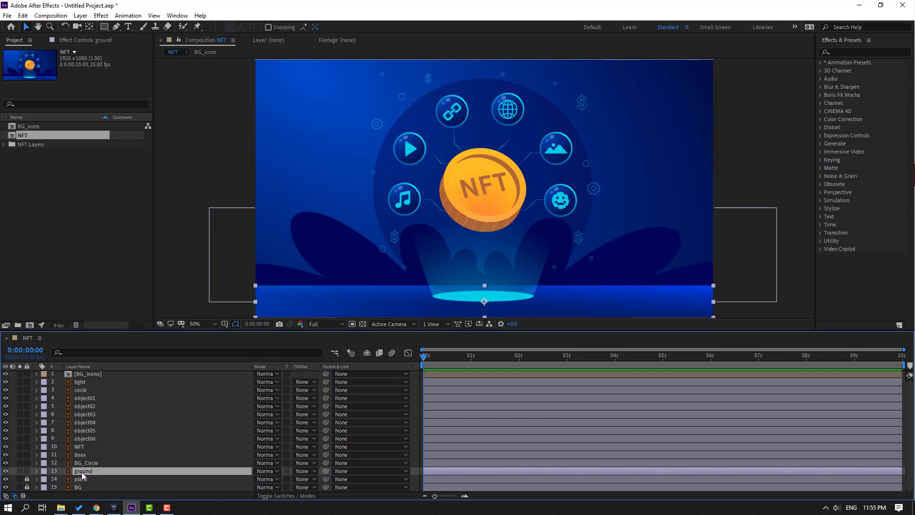
click(26, 471)
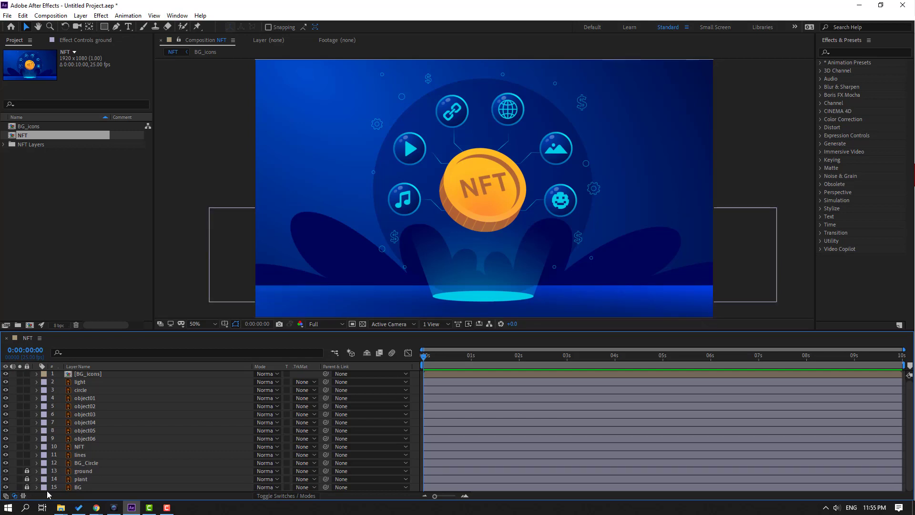
click(84, 463)
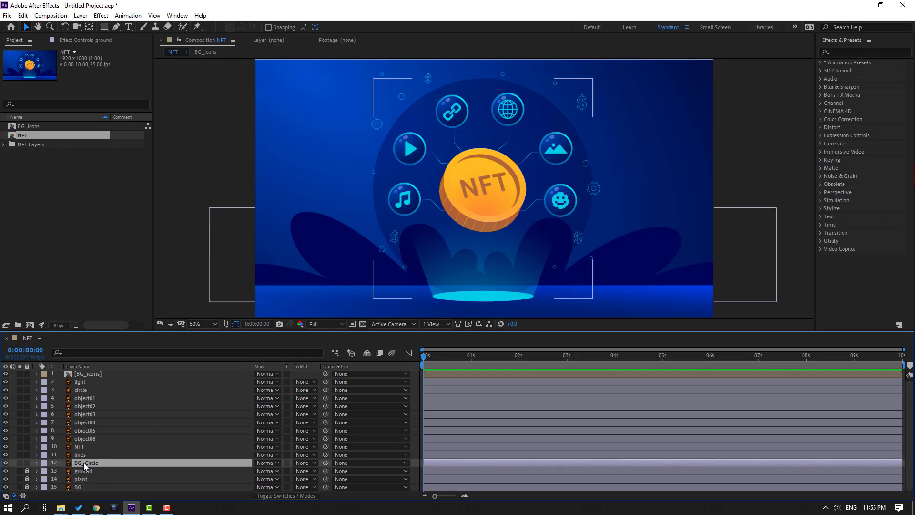
click(26, 463)
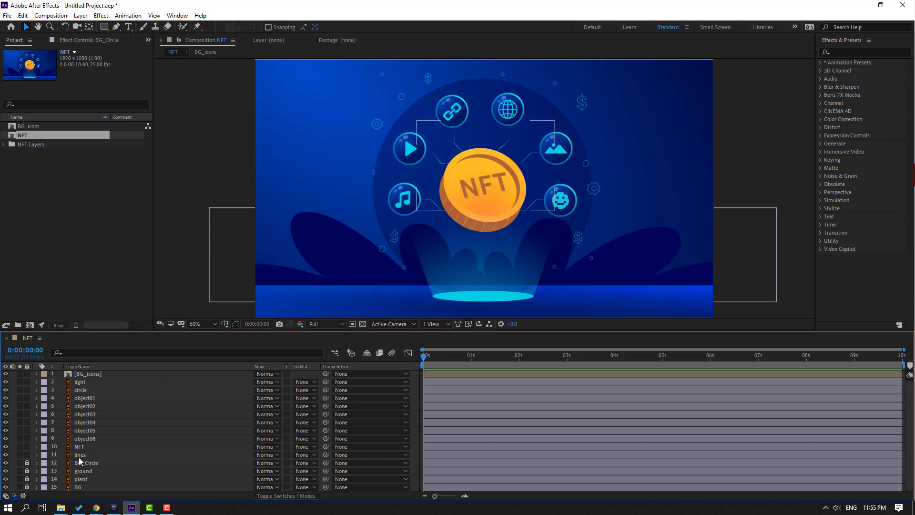
click(79, 457)
click(27, 455)
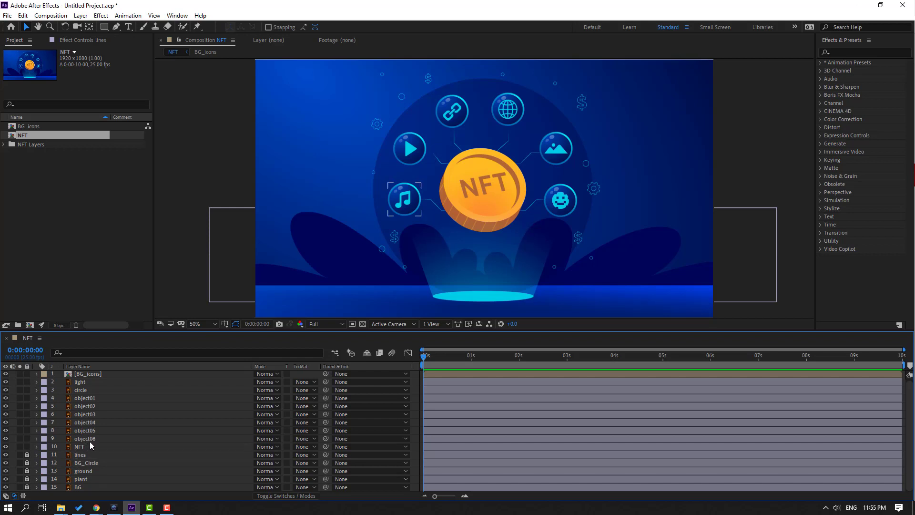
Step: Keyframe the circle layer's Scale at 100% at 0:00:00:23 and narrow only its width to about 21% at 0:00:00:00
click(78, 391)
click(6, 391)
click(6, 390)
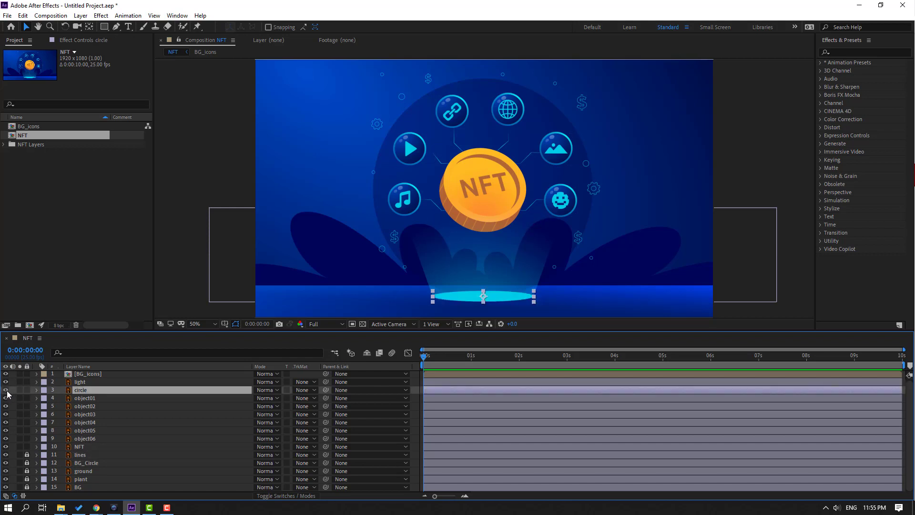
key(s)
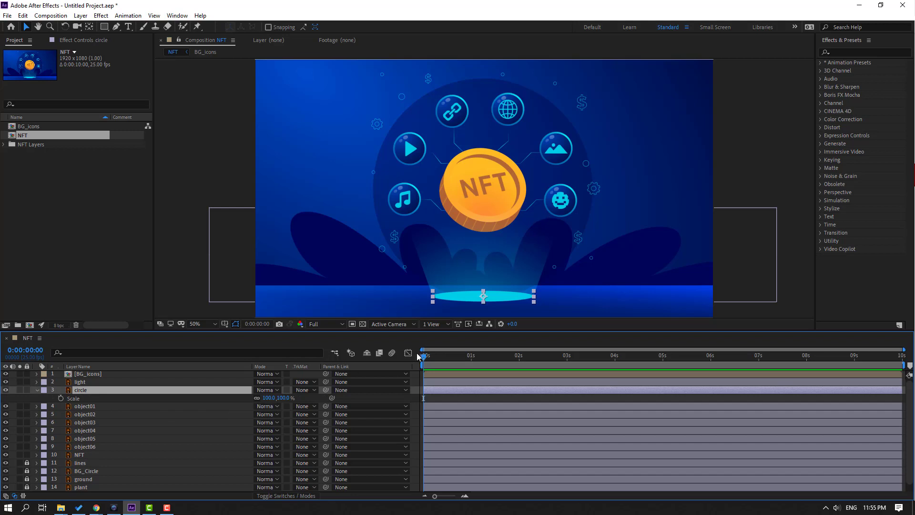
drag(427, 356, 467, 362)
click(61, 398)
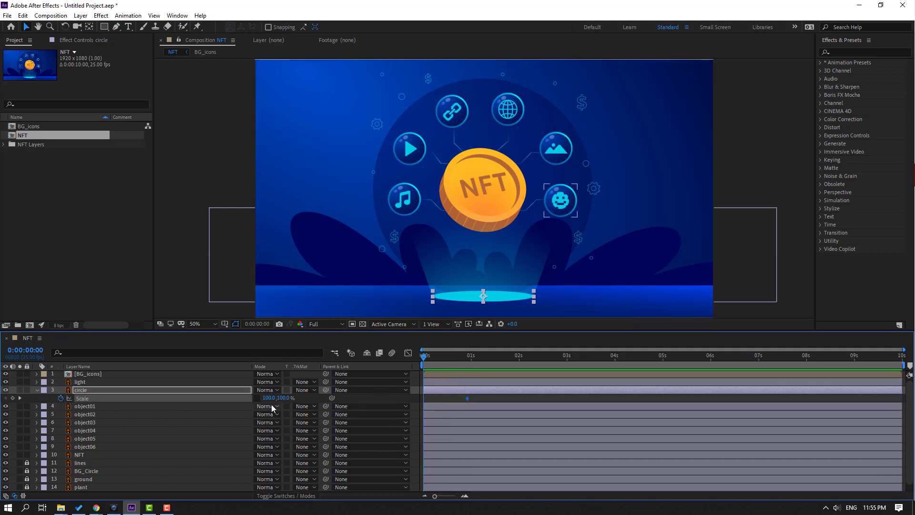
drag(262, 399, 242, 409)
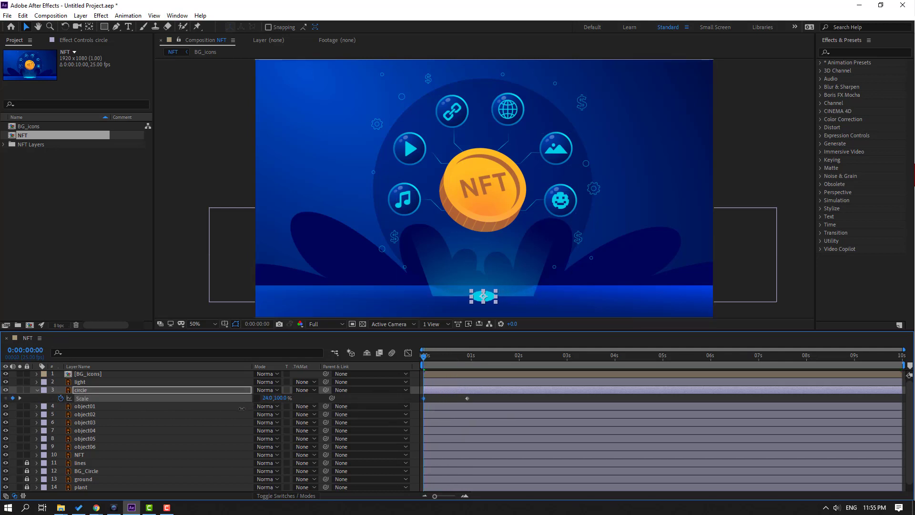
Step: Move the circle's narrowed Scale keyframe later and add a starting keyframe with 0% height at 0:00:00:00, then preview the animation
drag(424, 398, 435, 398)
drag(281, 398, 277, 399)
click(285, 398)
text(0)
key(Return)
key(space)
Step: Apply Easy Ease to the circle's three Scale keyframes, shift the middle one to 0:00:00:10 and preview the animation
drag(527, 397, 423, 400)
right_click(424, 399)
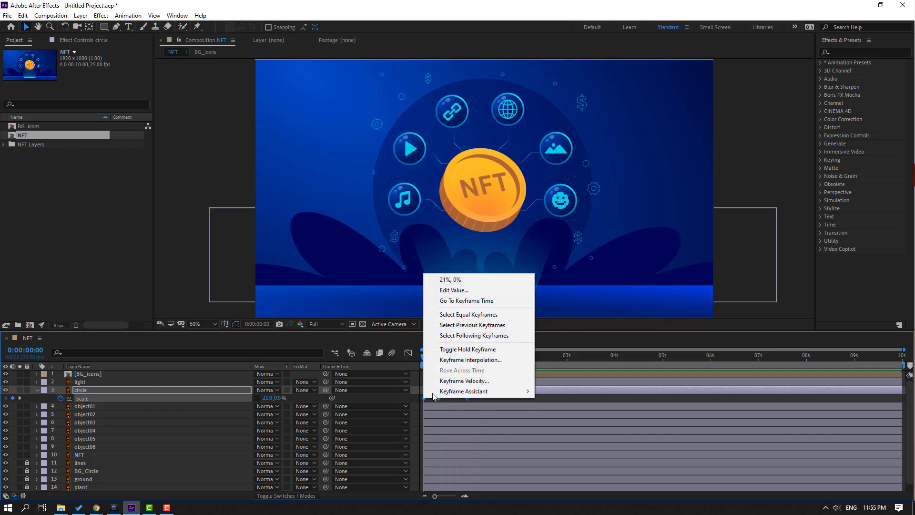
mouse_move(459, 333)
click(605, 421)
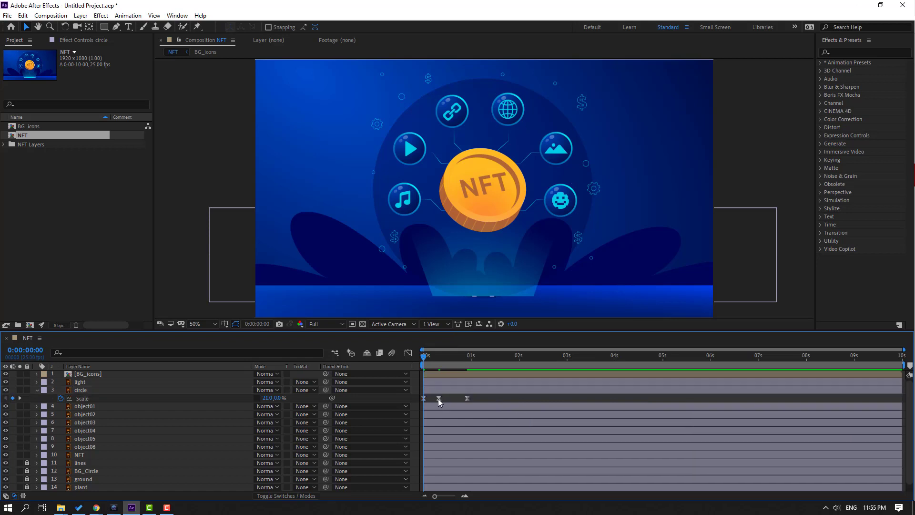
click(438, 399)
click(530, 396)
key(space)
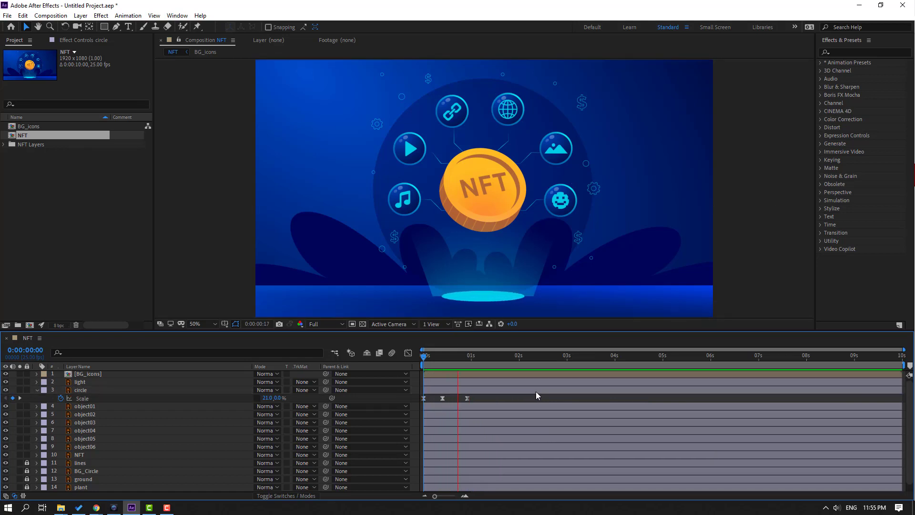
key(space)
Step: Keyframe the light layer's Scale at 0:00:00:00 with 0% width and 100% height
drag(424, 357, 466, 360)
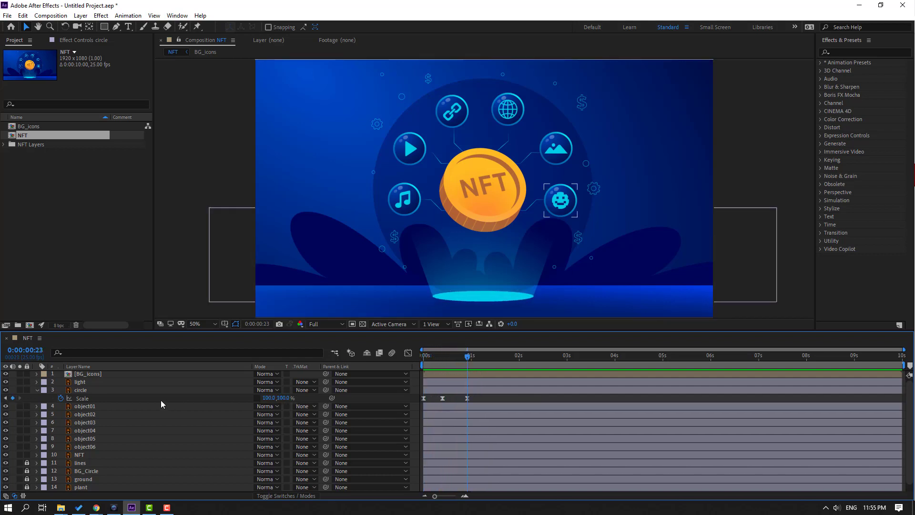
click(98, 384)
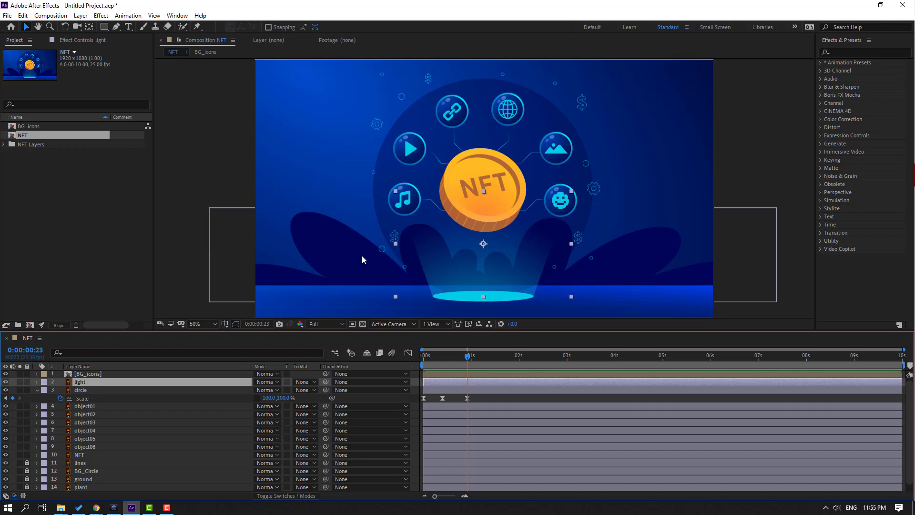
scroll(362, 260, up, 2)
key(s)
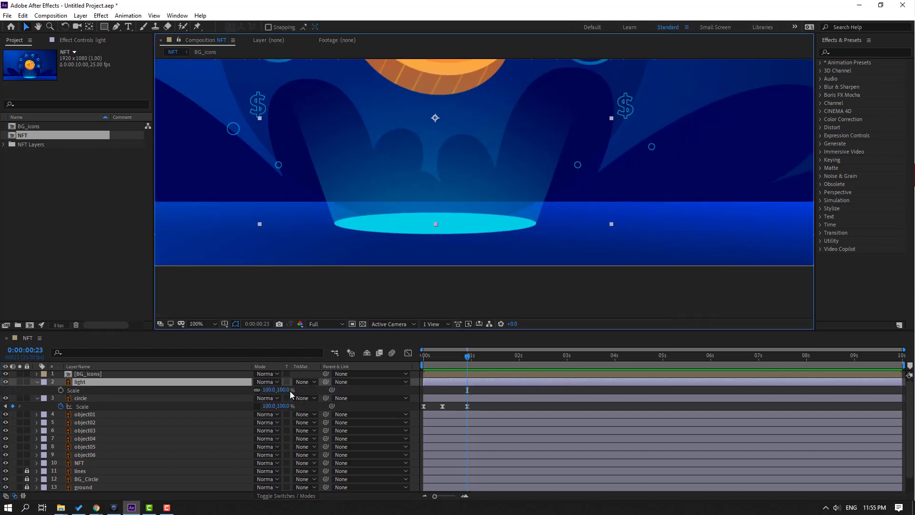
mouse_move(439, 365)
mouse_down()
mouse_move(428, 363)
mouse_move(433, 357)
mouse_up()
drag(269, 390, 222, 396)
Step: Set the light layer's Scale width to 20% at 0:00:00:10 and 100% at 0:00:00:23
mouse_move(433, 357)
mouse_down()
mouse_move(413, 360)
mouse_move(443, 362)
mouse_up()
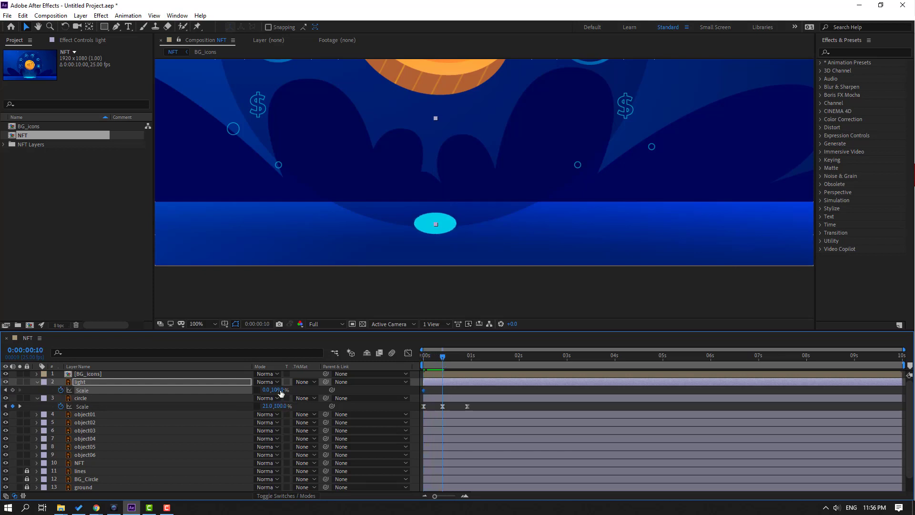
drag(266, 392, 273, 390)
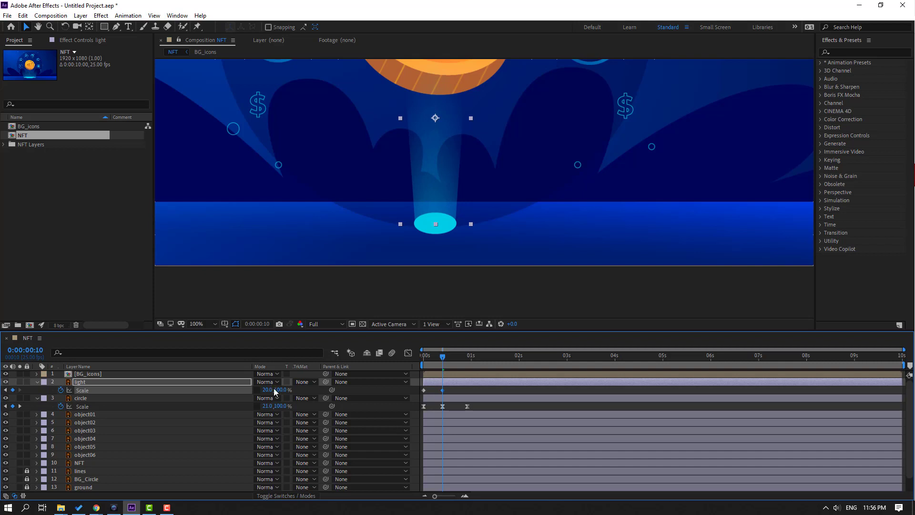
drag(441, 362, 467, 356)
drag(270, 391, 298, 382)
text(100)
key(Return)
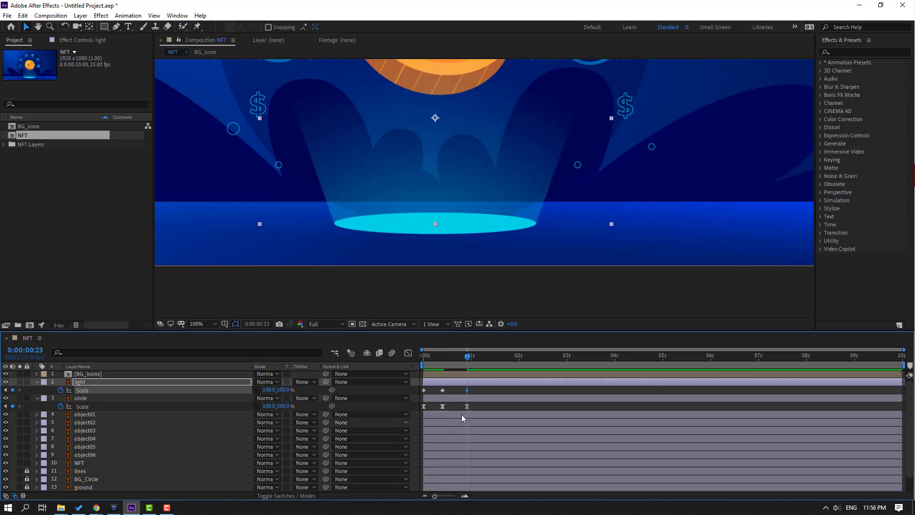
Step: Apply Easy Ease to the light layer's three Scale keyframes and preview the animation
drag(474, 391, 418, 393)
right_click(424, 391)
mouse_move(505, 382)
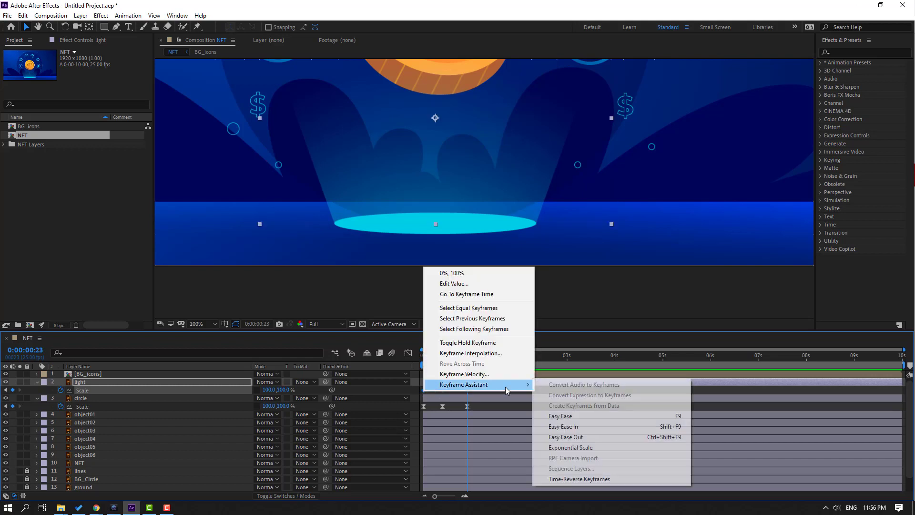
click(563, 416)
scroll(560, 241, down, 2)
scroll(562, 244, down, 1)
key(space)
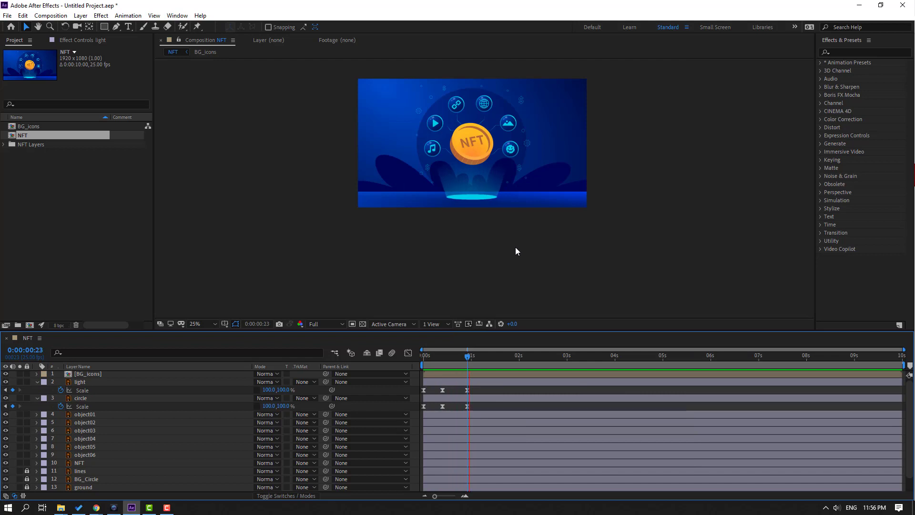
Step: Select the NFT coin layer and reveal its Position and Scale properties
scroll(516, 247, up, 1)
click(489, 356)
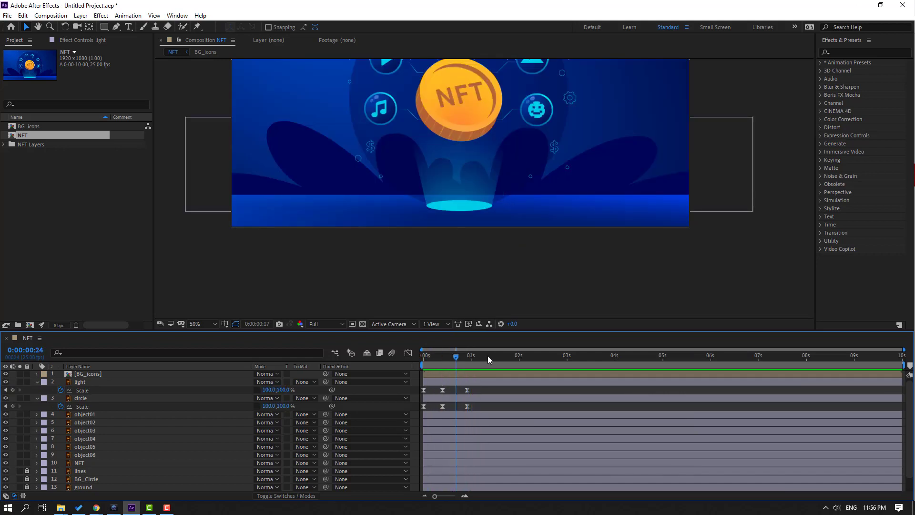
click(123, 414)
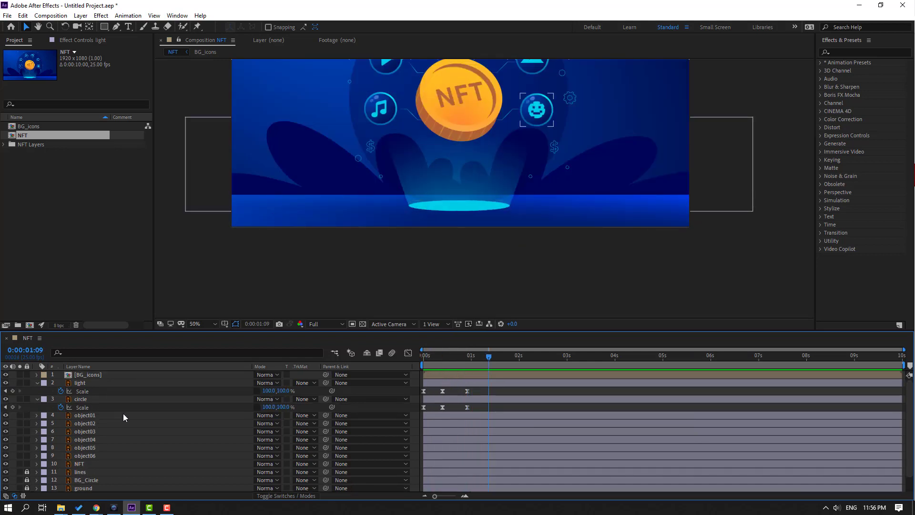
click(84, 465)
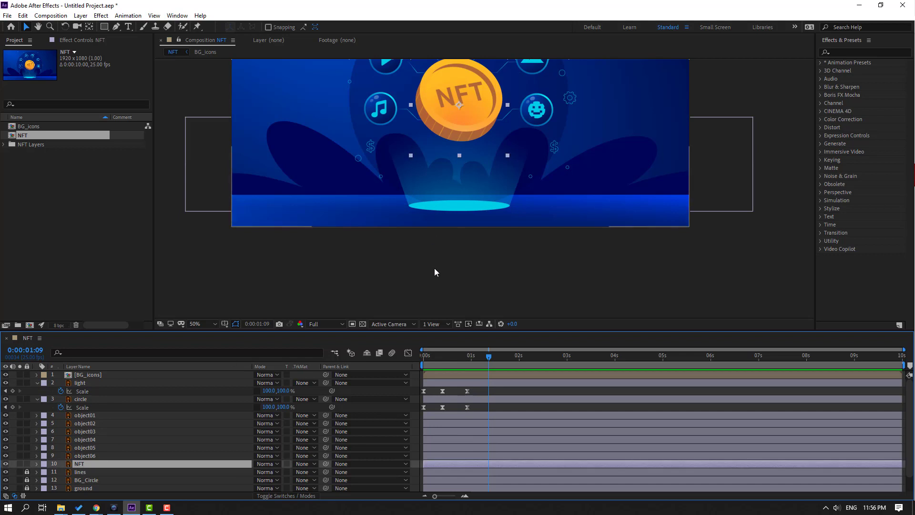
key(p)
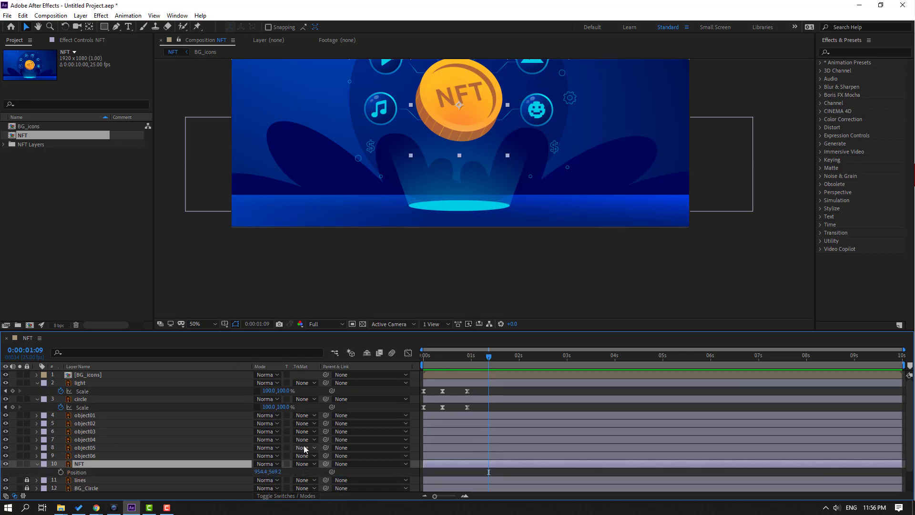
key(shift+s)
scroll(231, 441, down, 1)
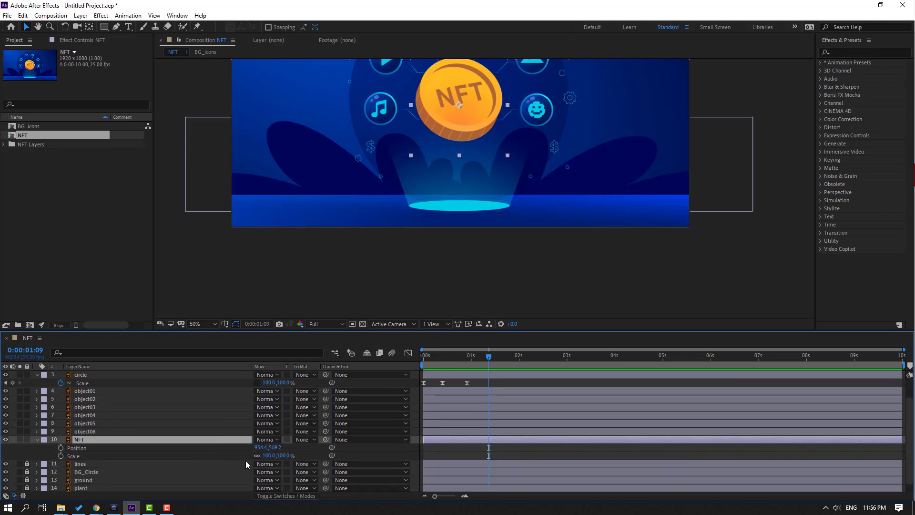
Step: Move the coin below the ground to about 948.4, 1173.2, set its Scale to 0%, and keyframe Position and Scale at 0:00:00:00
drag(470, 114, 474, 260)
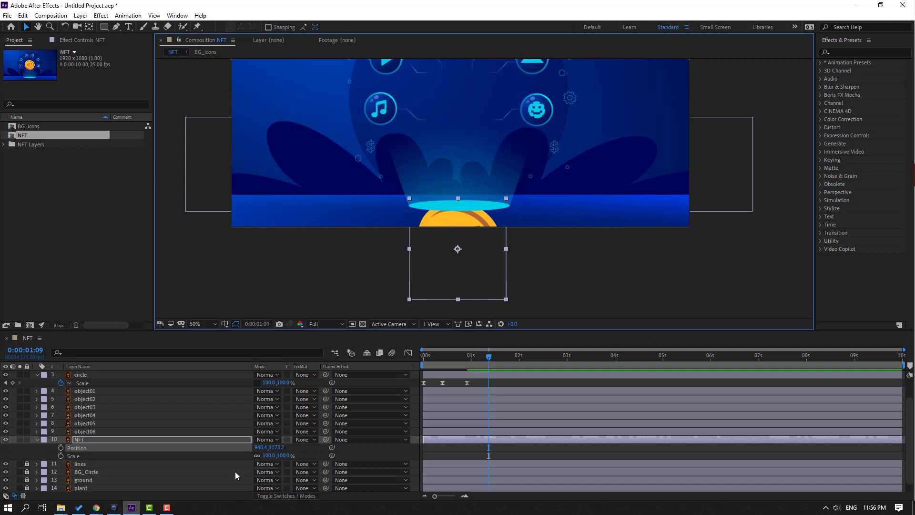
click(267, 455)
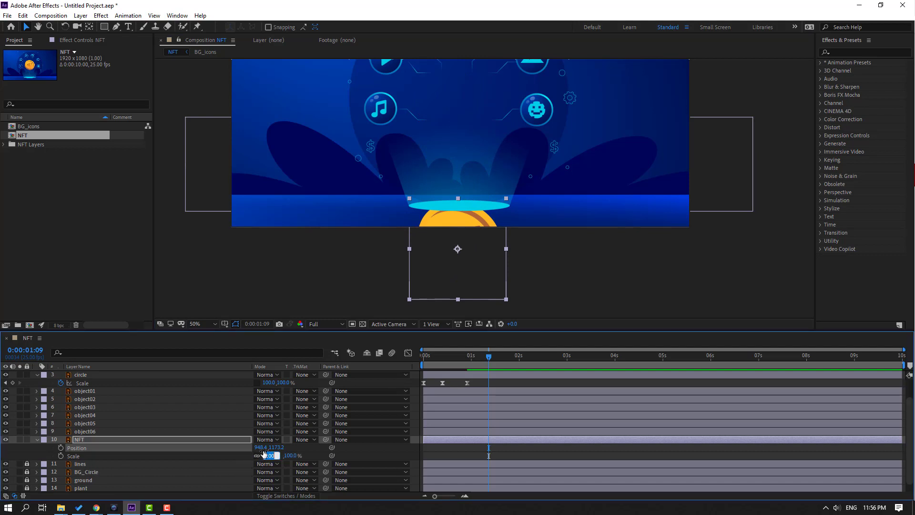
key(Return)
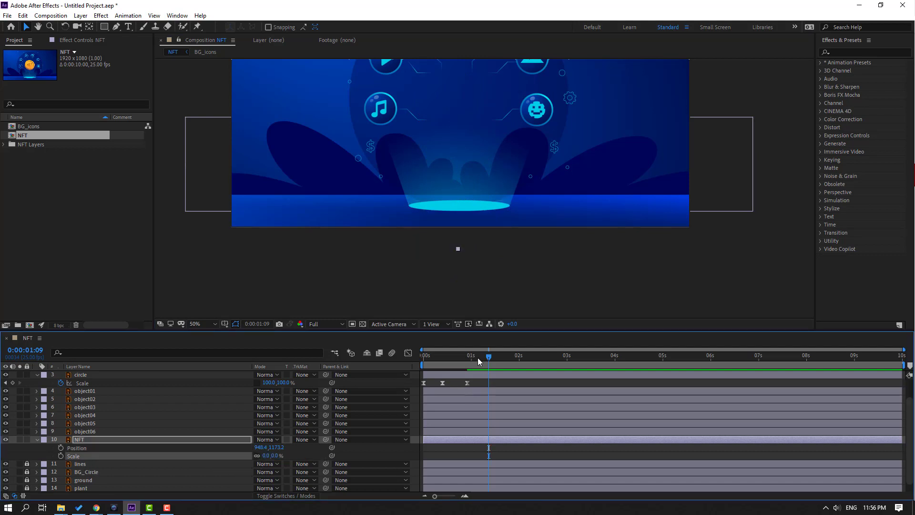
drag(470, 356, 414, 361)
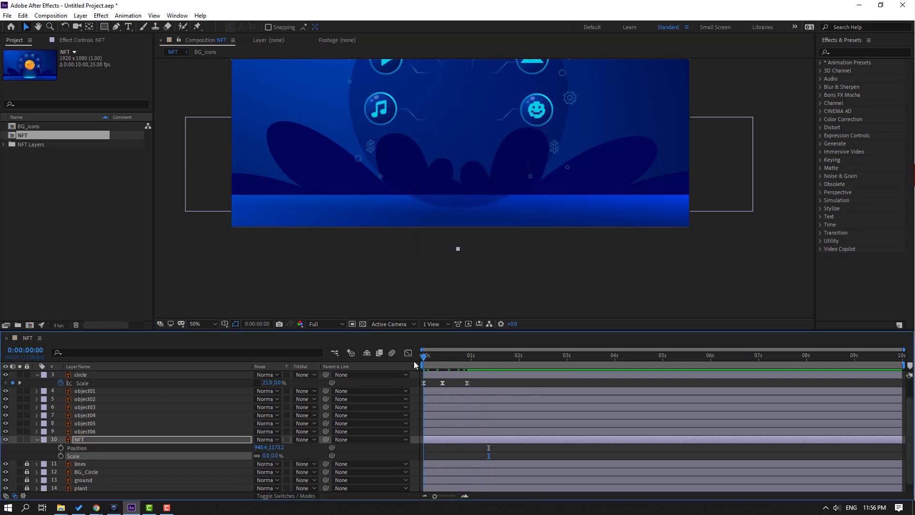
click(60, 449)
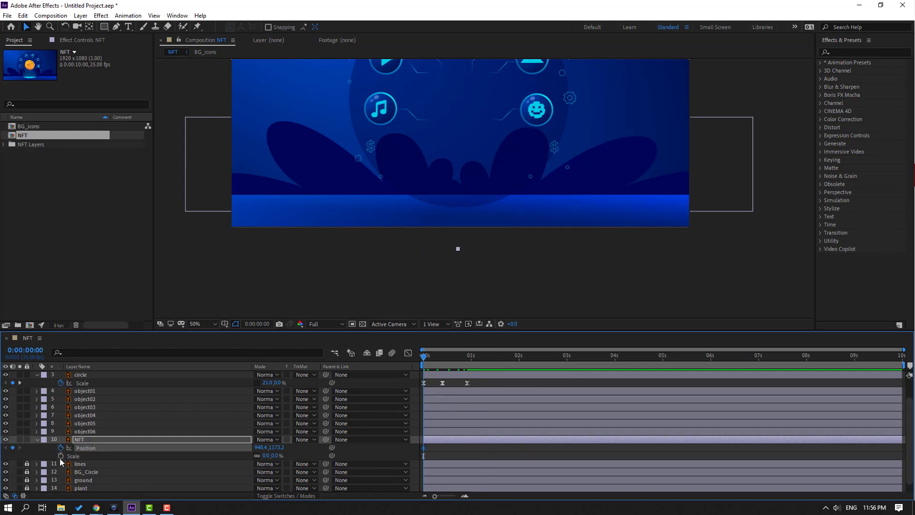
click(61, 456)
Step: Keyframe the NFT layer at 0:00:01:16 with Scale at 100% and Position at 948.4, 573.2
drag(433, 356, 470, 357)
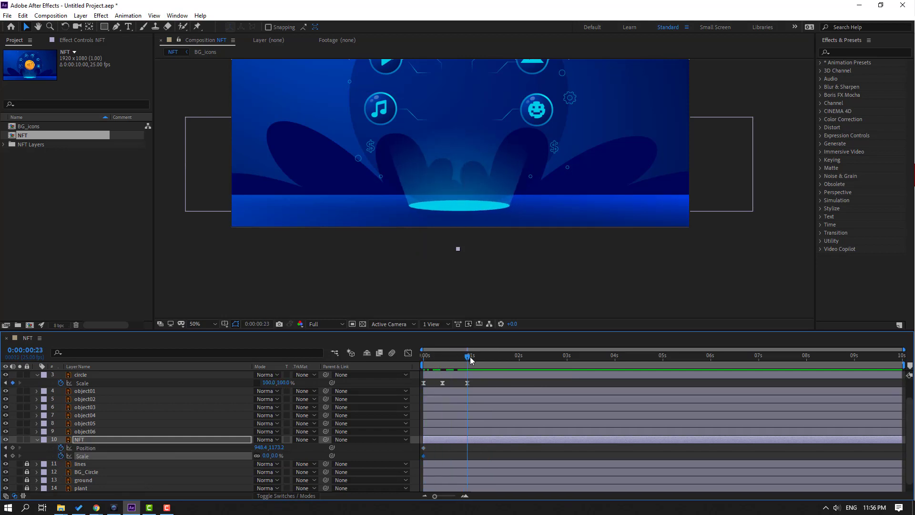
text(100)
key(Return)
drag(279, 448, 37, 455)
key(space)
drag(493, 211, 486, 261)
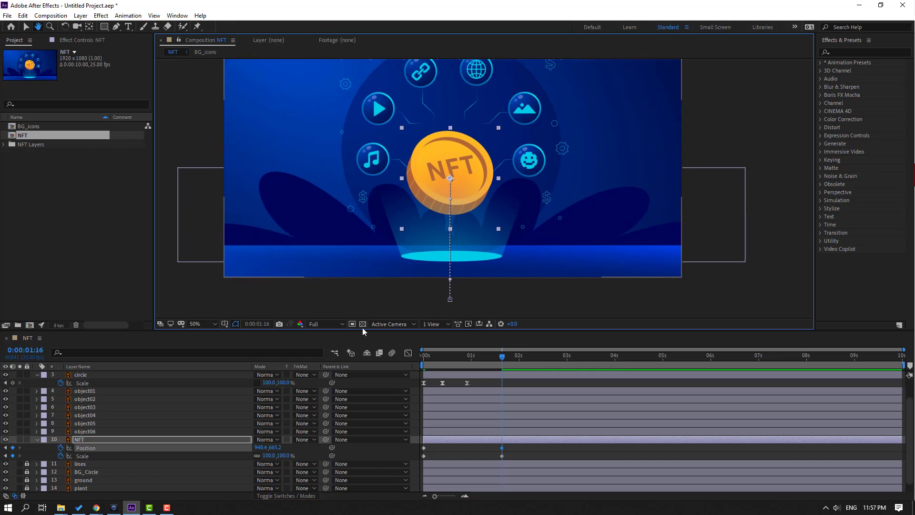
drag(275, 447, 232, 447)
Step: Apply Easy Ease to the NFT layer's four Position and Scale keyframes and preview the animation
drag(516, 446, 419, 463)
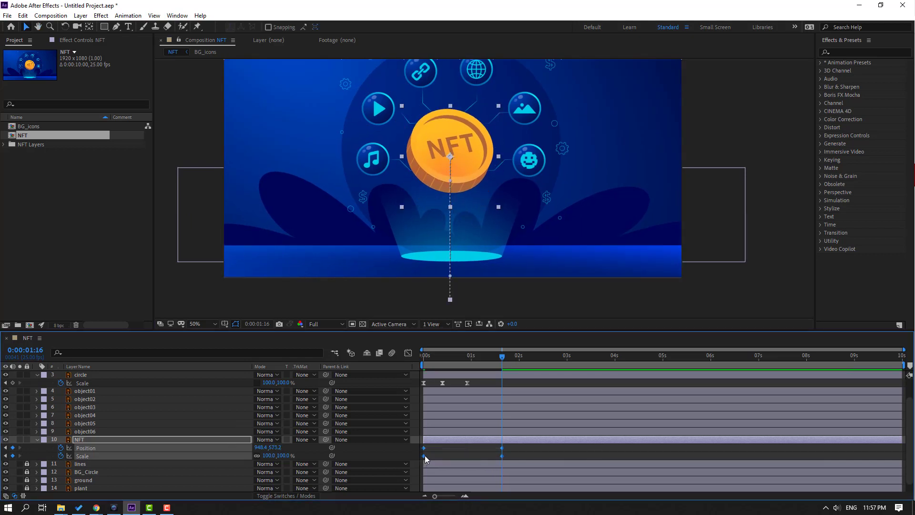
right_click(425, 456)
mouse_move(477, 451)
click(549, 386)
key(space)
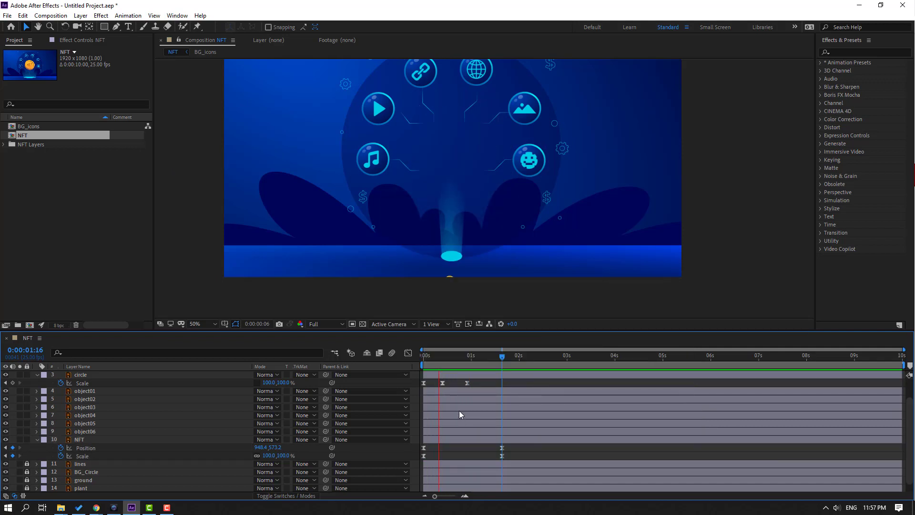
Step: Raise the coin's starting Position at 0:00:00:00 to 948.4, 1018.2 and preview its rise from the light
drag(450, 356, 404, 359)
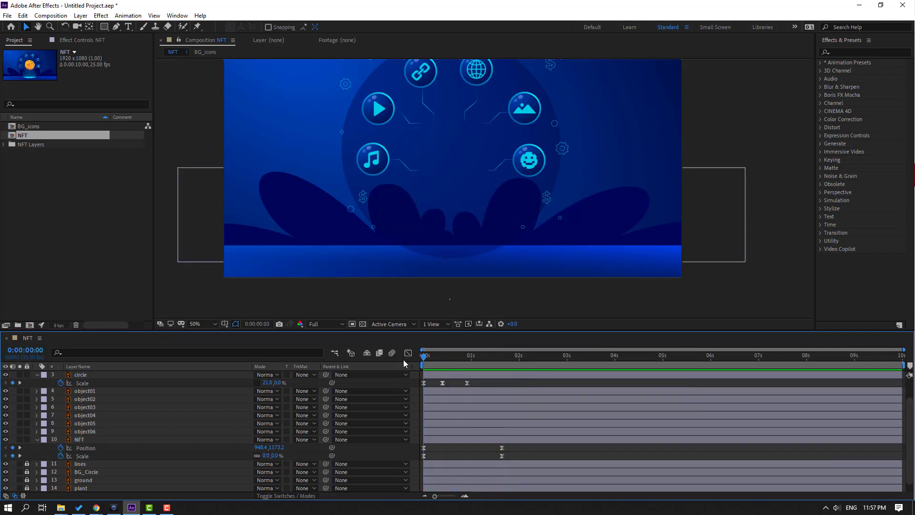
click(143, 440)
drag(279, 447, 174, 463)
key(space)
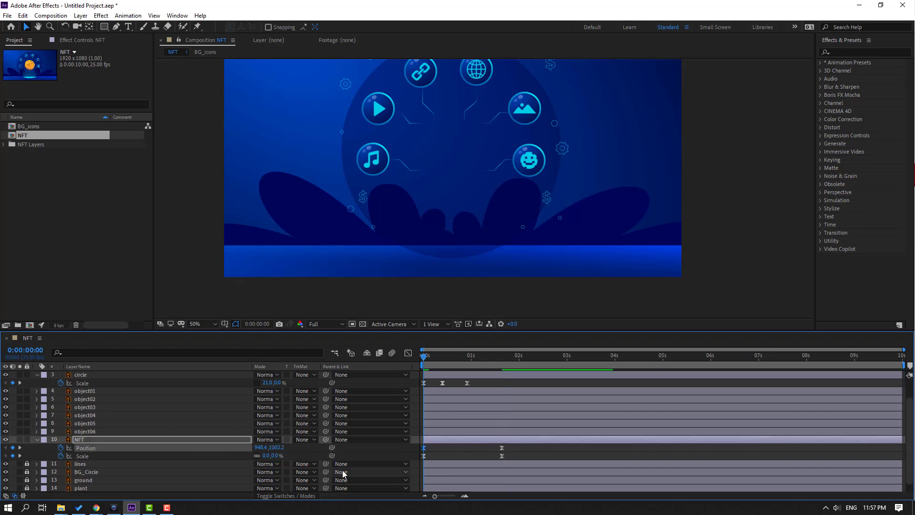
key(space)
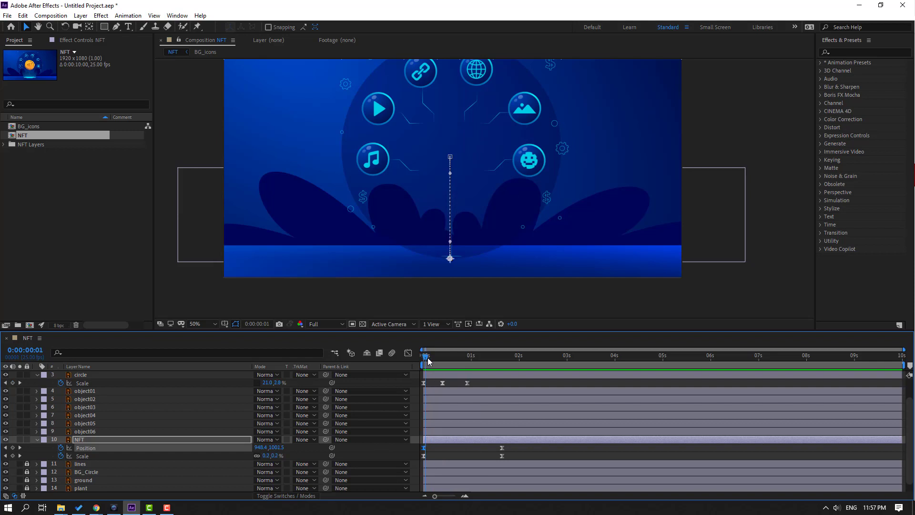
drag(439, 361, 422, 361)
drag(275, 453, 281, 448)
key(space)
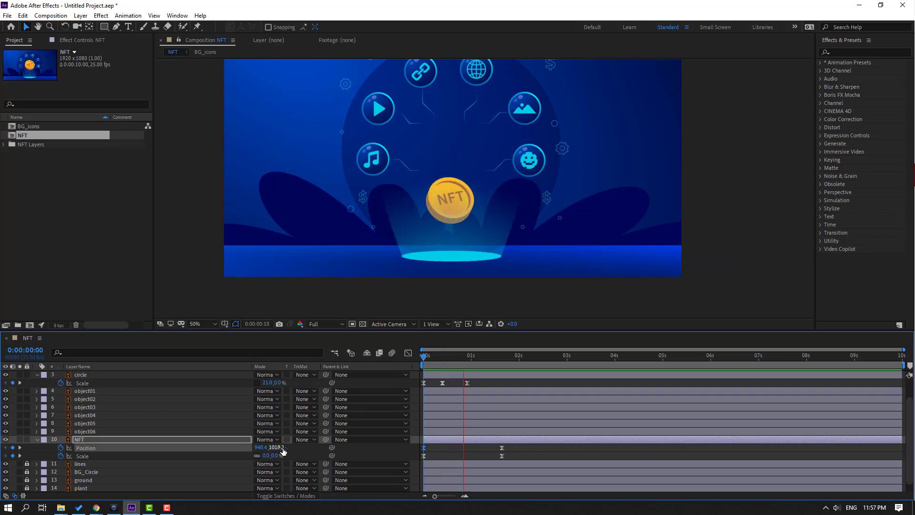
key(space)
Step: Shift all four NFT layer keyframes so they start at about 0:00:00:08 and end at 0:00:01:24, previewing the timing
mouse_move(516, 444)
mouse_down()
mouse_move(422, 454)
mouse_move(441, 456)
mouse_up()
key(space)
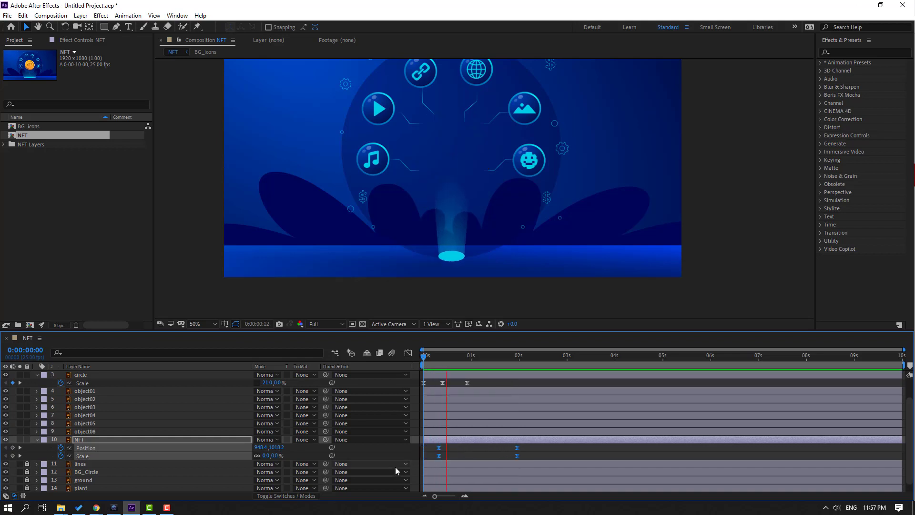
key(space)
Step: Move the NFT layer's last Scale keyframe to about 0:00:01:07 and preview the animation
drag(424, 356, 482, 356)
drag(517, 456, 483, 461)
key(space)
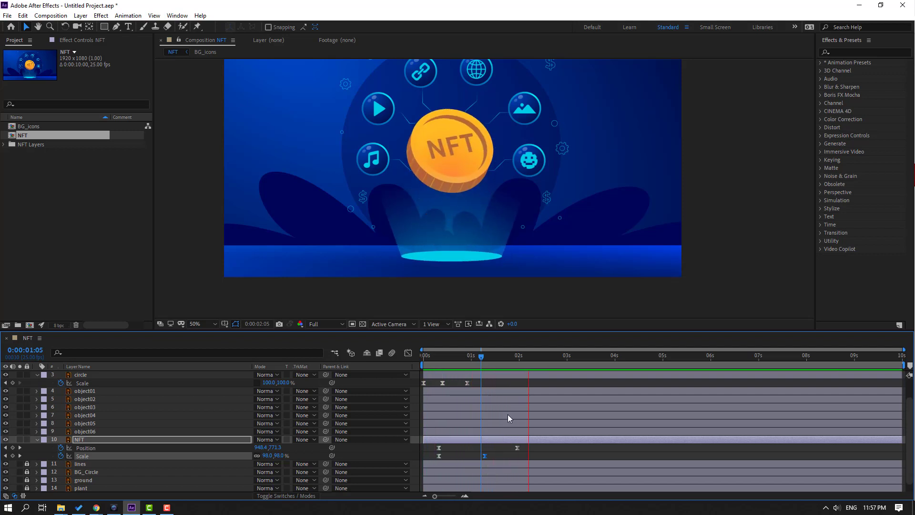
key(space)
Step: Reshape the coin's Position speed curve to peak early and slow down gradually, and preview the motion
drag(528, 450, 434, 445)
click(408, 354)
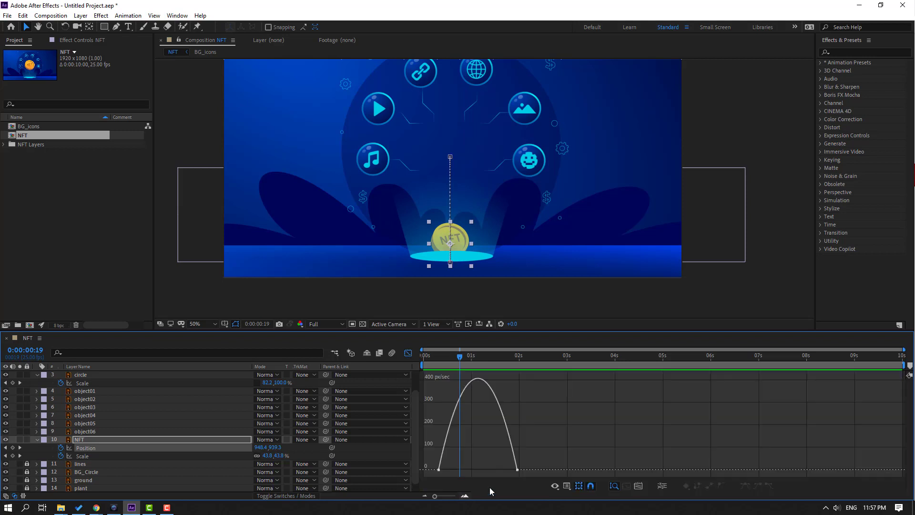
drag(504, 471, 479, 471)
key(space)
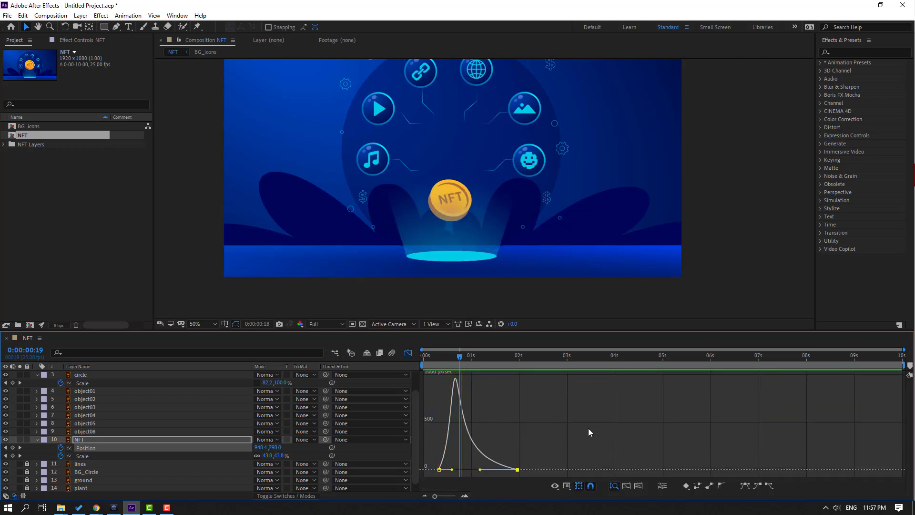
key(space)
Step: Reshape the coin's Scale speed curve to peak early, and move its last Scale keyframe to about 0:00:01:16
click(407, 353)
drag(502, 458, 438, 455)
click(408, 354)
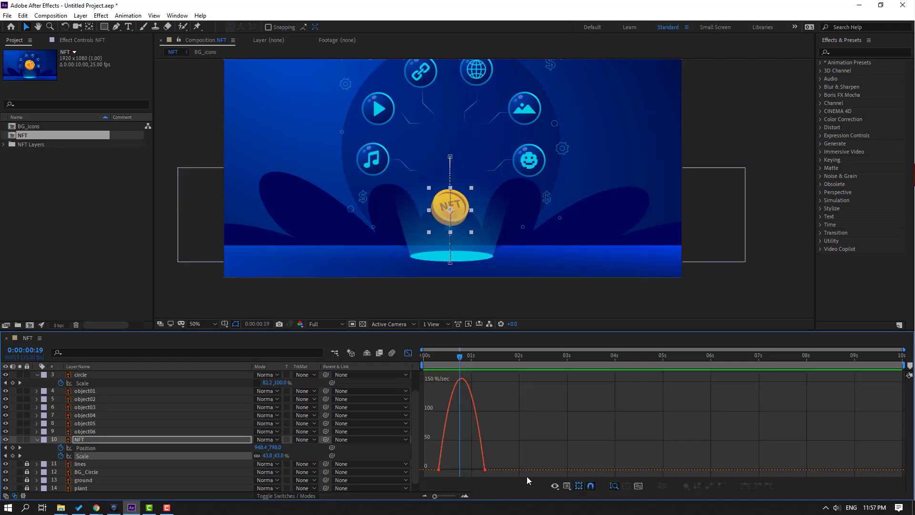
drag(442, 476, 462, 472)
key(space)
key(space)
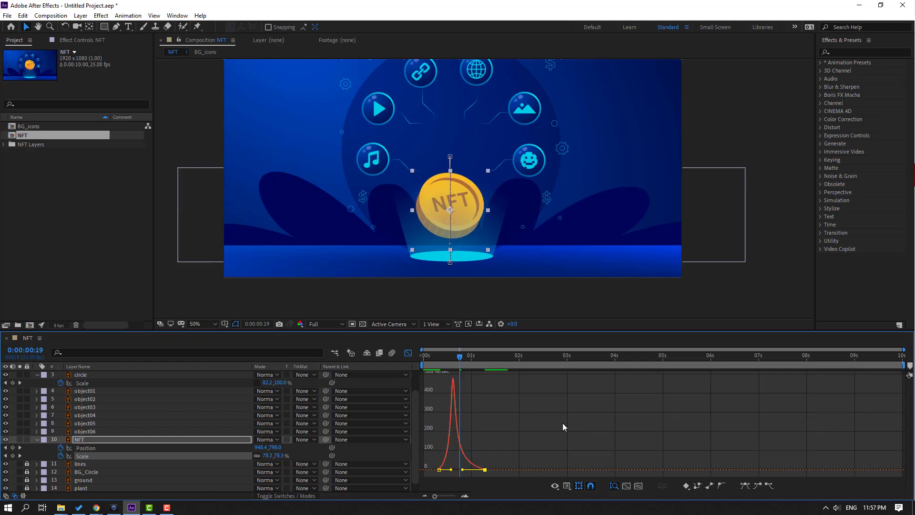
click(408, 352)
drag(483, 457, 502, 457)
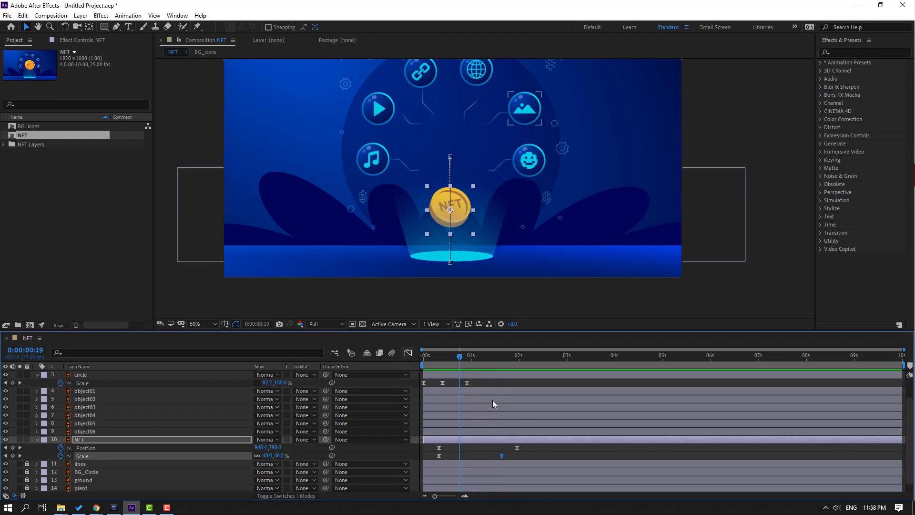
Step: Add a coin bob with Position Y 617.2 at 0:00:02:09 and a copy of the 0:00:01:24 keyframe at 0:00:02:19, and preview
drag(461, 357, 518, 361)
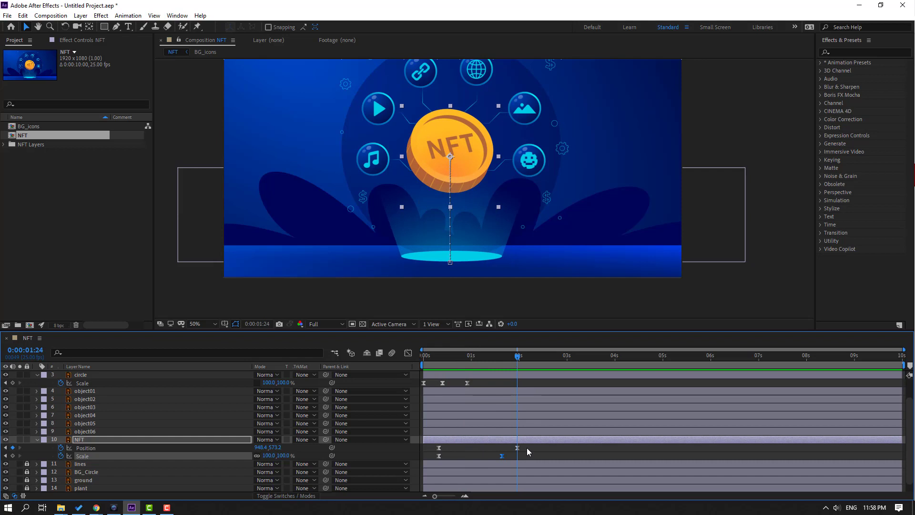
key(shift+Page_Down)
drag(275, 447, 476, 448)
key(shift+Page_Down)
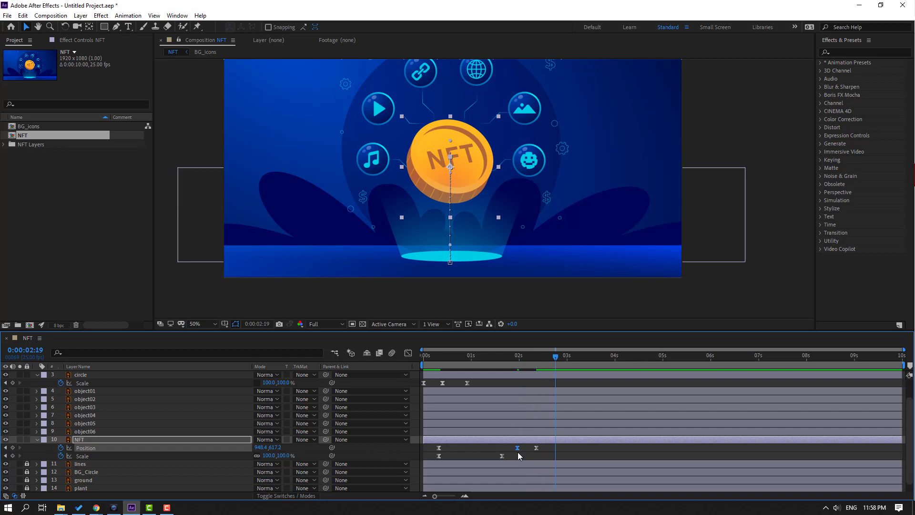
key(ctrl+c)
key(ctrl+v)
click(575, 451)
key(space)
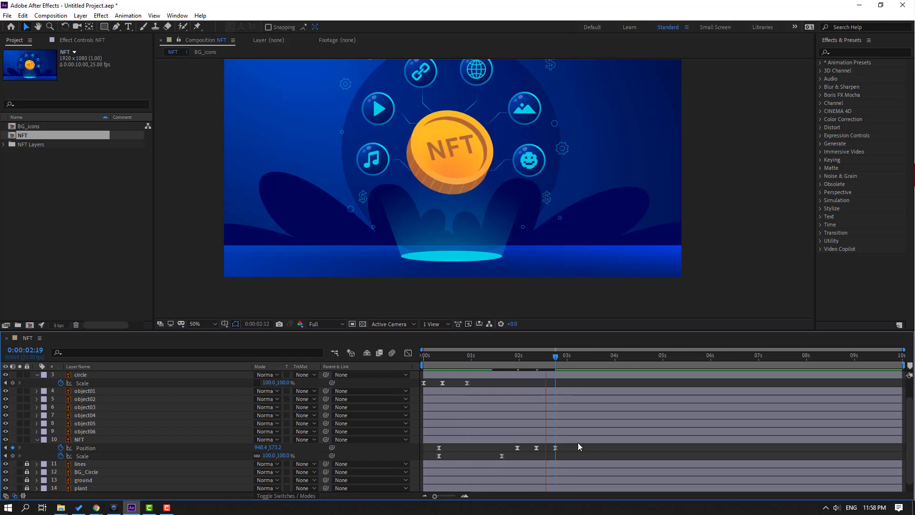
Step: Set the spatial interpolation of the coin's last three Position keyframes to Linear and preview the bob
drag(505, 358, 517, 358)
drag(562, 452, 518, 446)
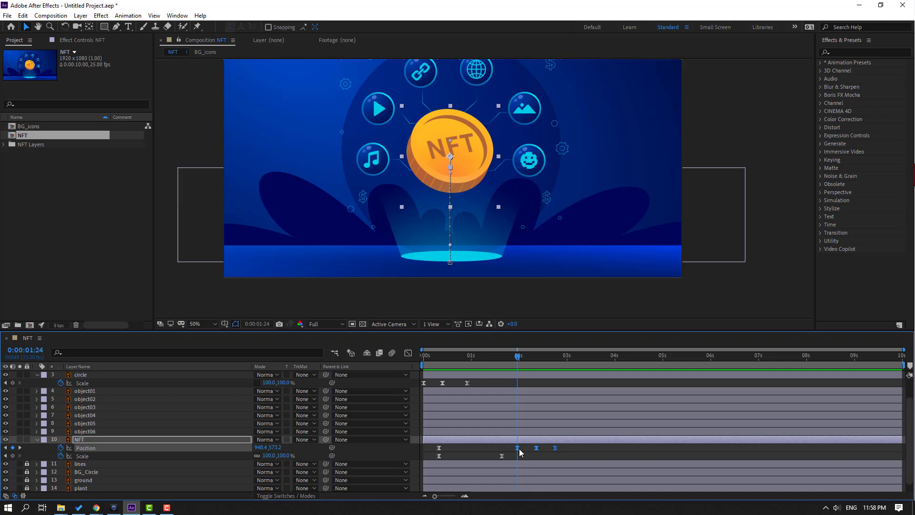
right_click(519, 449)
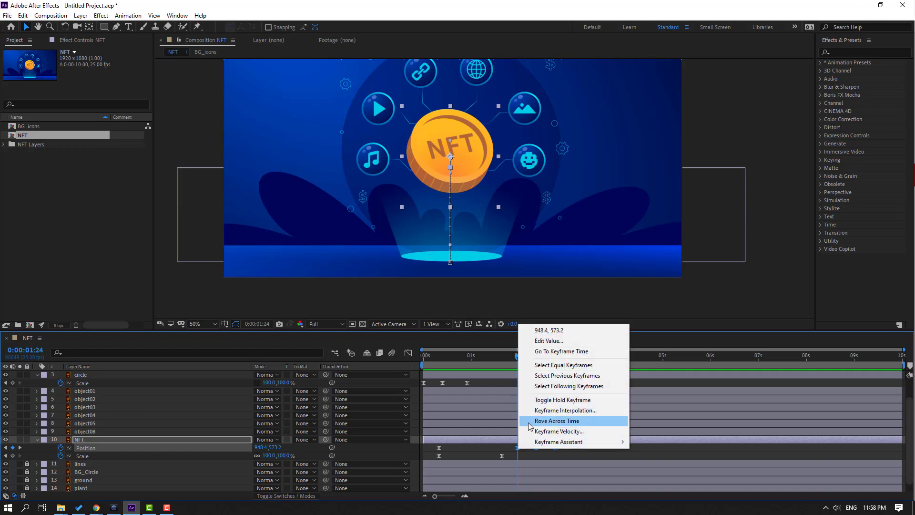
click(557, 411)
click(486, 238)
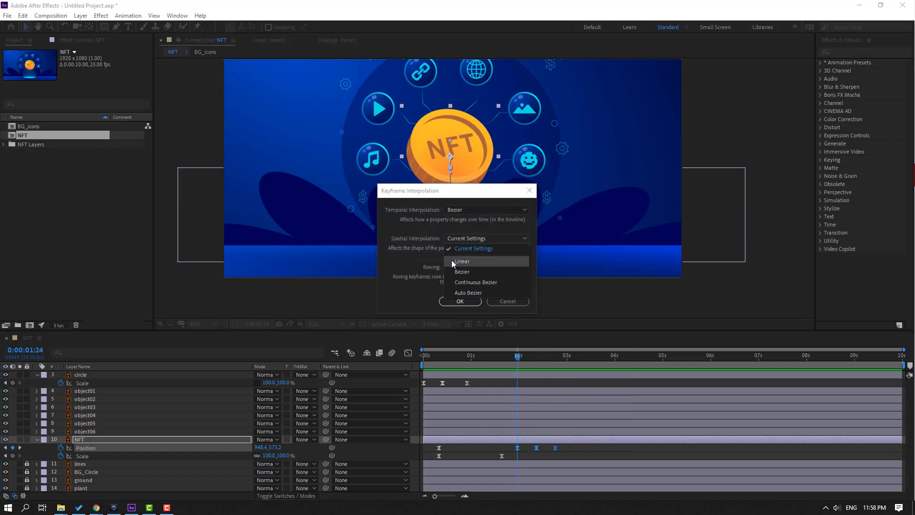
click(481, 263)
click(460, 302)
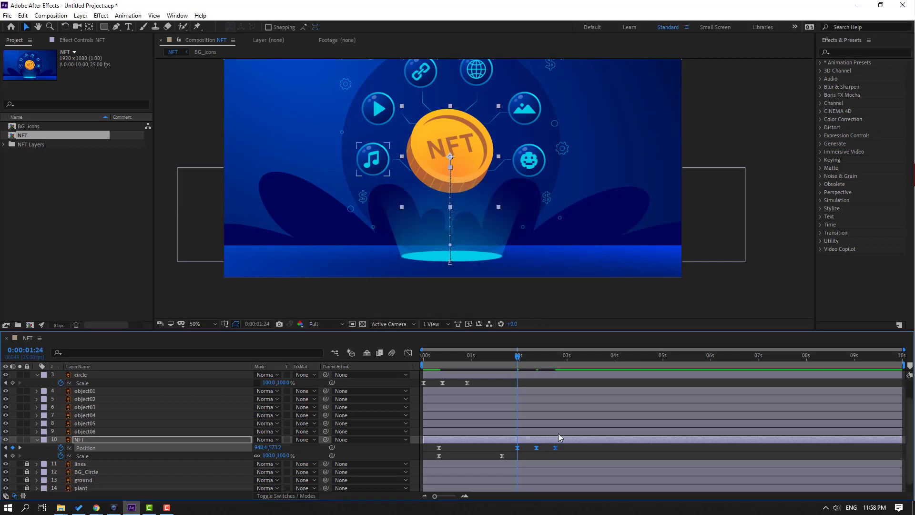
key(space)
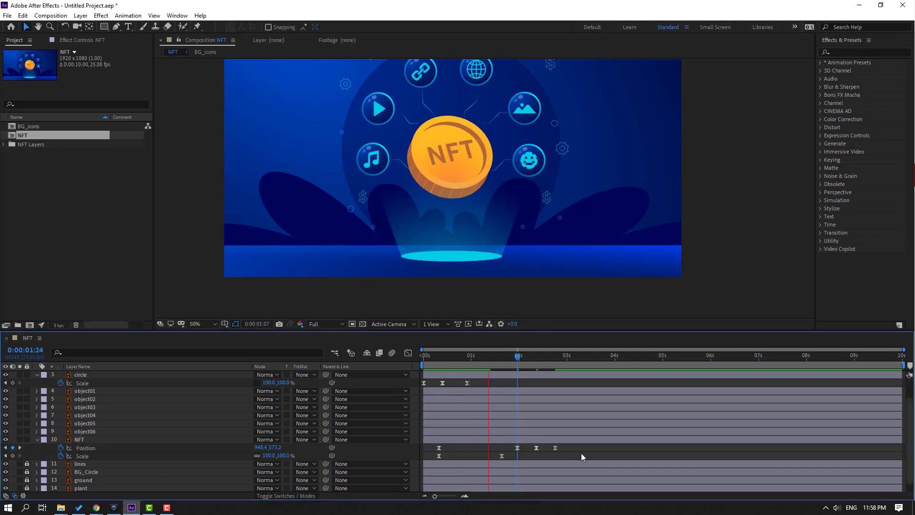
Step: Stretch the coin's last three Position keyframes so the final one falls at about 0:00:04:04, and scrub through the slower bob
drag(571, 451, 622, 447)
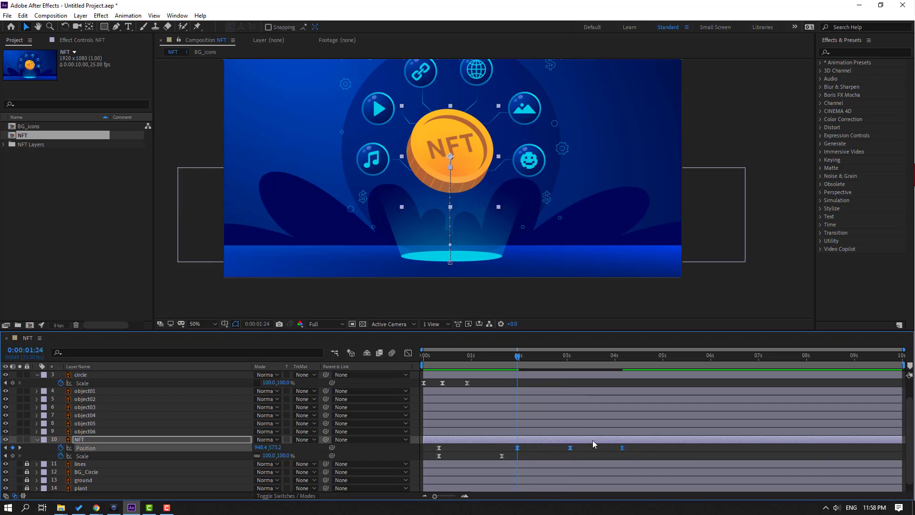
drag(518, 355, 609, 360)
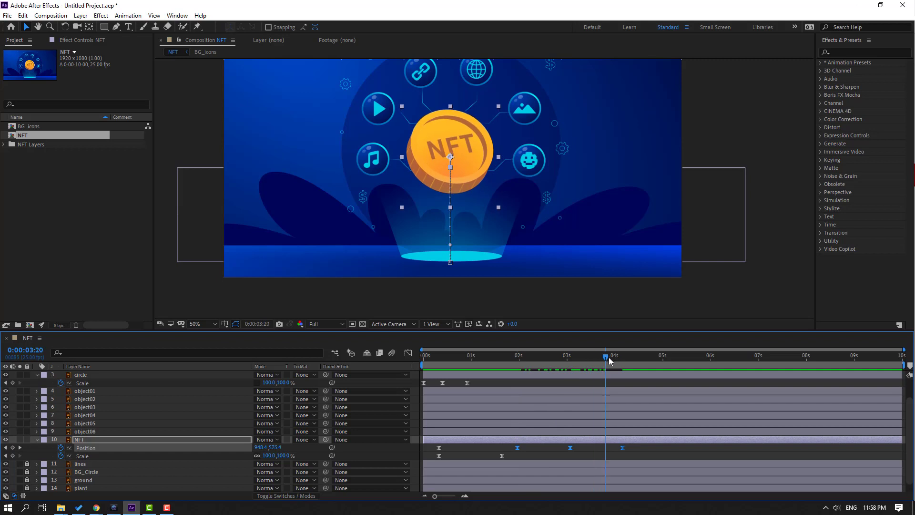
Step: Lengthen the ease handles of the coin's last three Position keyframes in the speed graph for a smoother bob, and preview it
key(space)
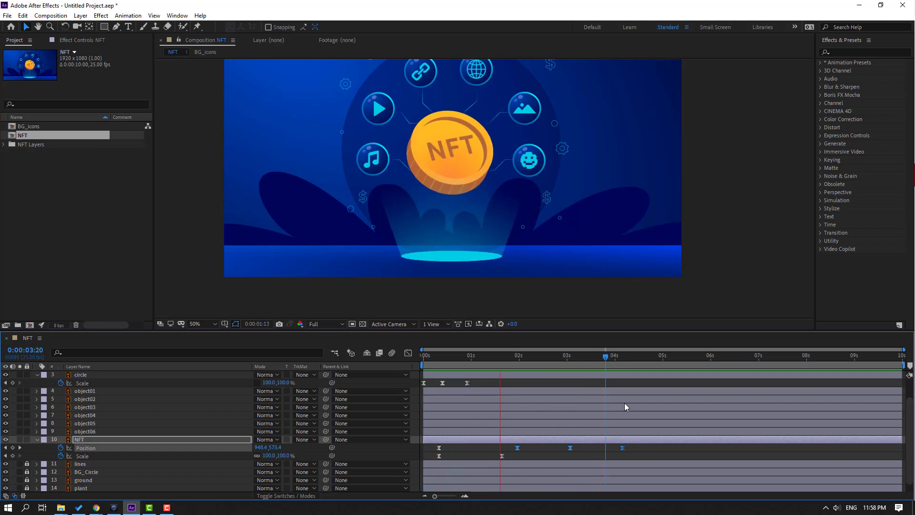
key(space)
drag(630, 451, 509, 444)
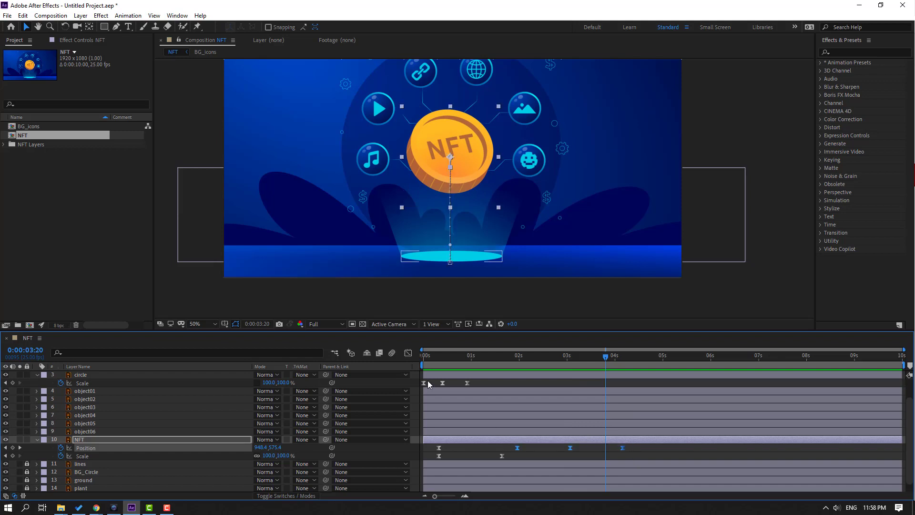
key(shift+F3)
click(525, 473)
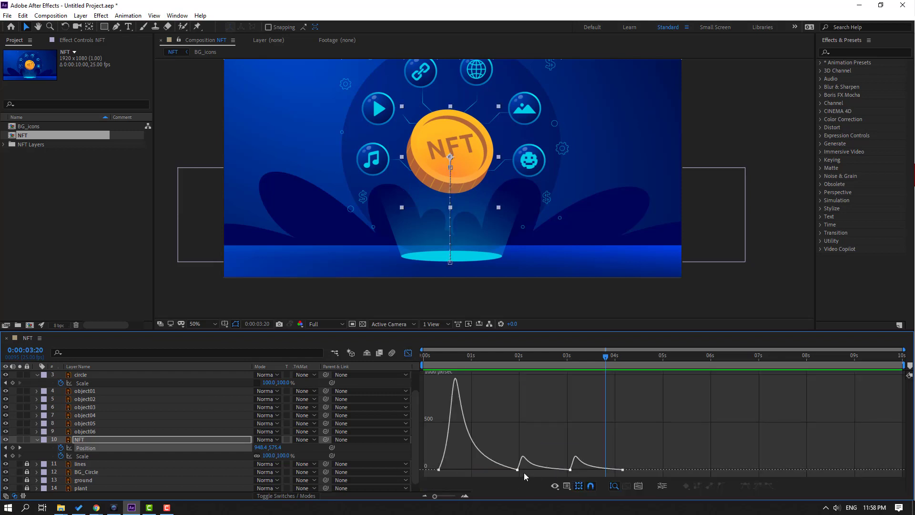
drag(515, 475, 581, 471)
click(517, 470)
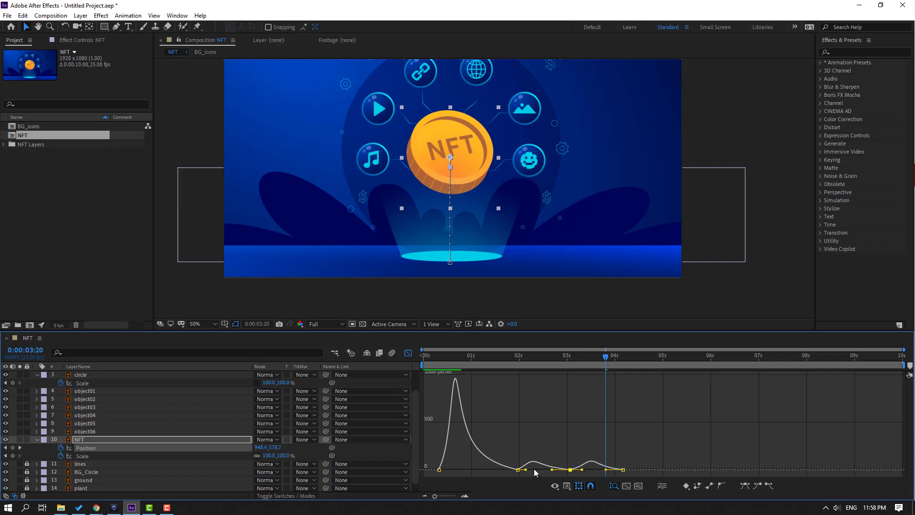
drag(527, 470, 539, 472)
click(636, 442)
key(space)
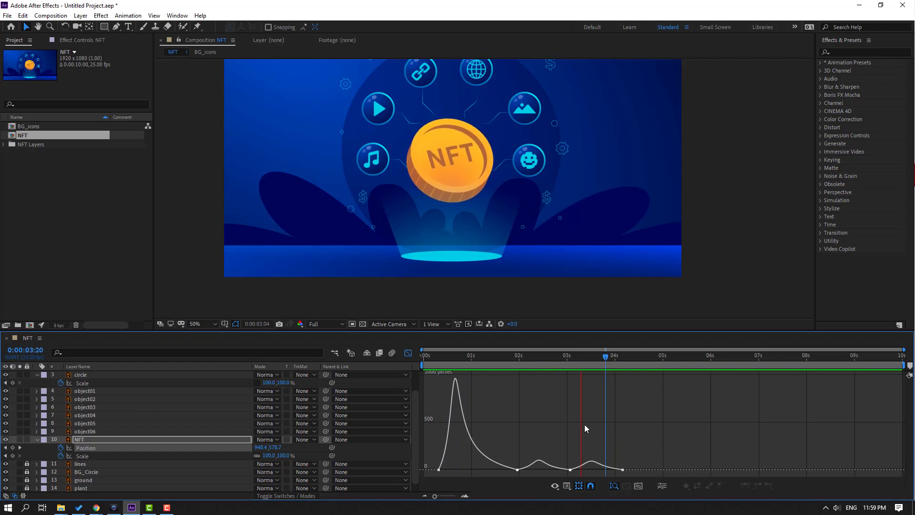
Step: Repeat the coin's bob to the end by pasting its three Position keyframes at about 0:00:04:04, 0:00:06:09 and 0:00:08:14, and preview
key(shift+F3)
drag(636, 448, 508, 454)
drag(612, 358, 622, 358)
drag(712, 359, 723, 359)
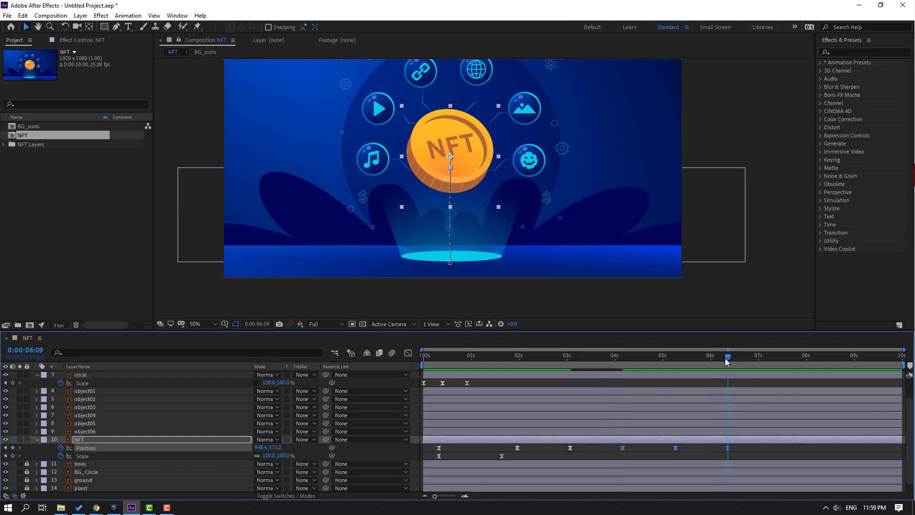
drag(829, 359, 834, 361)
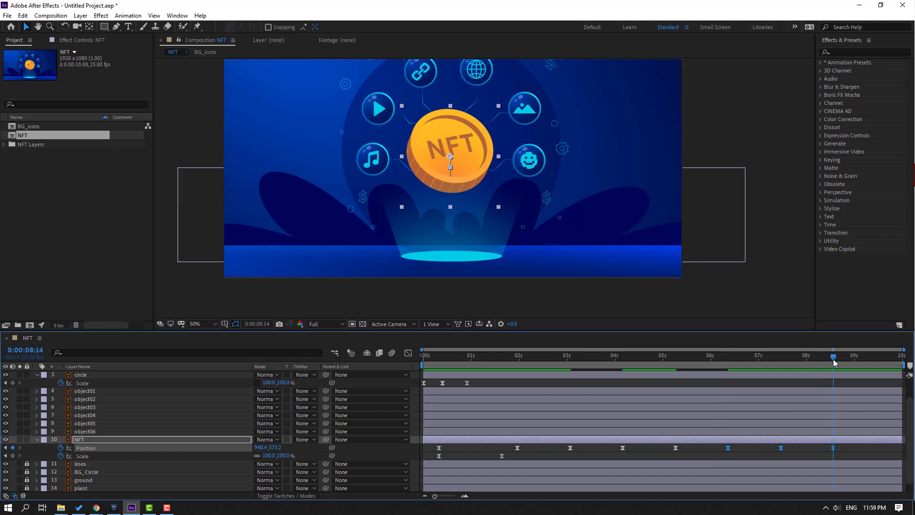
click(699, 451)
key(space)
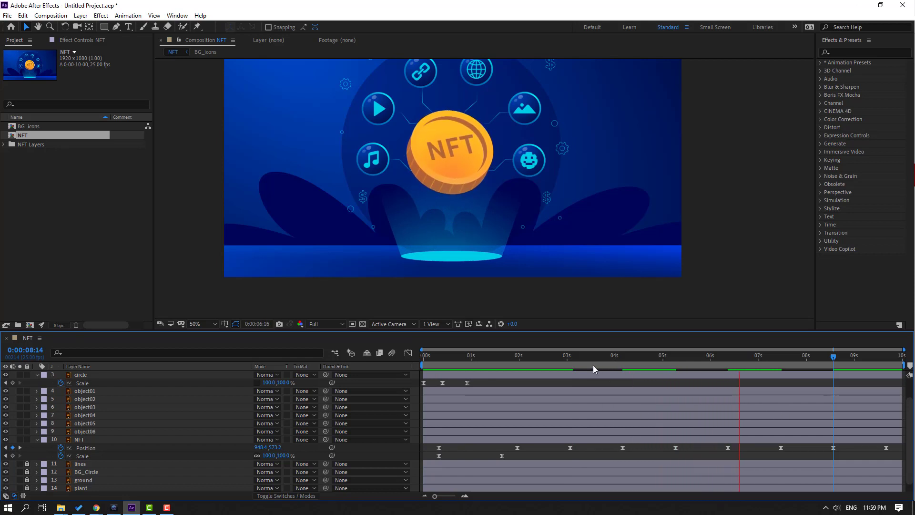
Step: Add a Rotation keyframe of 50° to the NFT coin layer at 0:00:00:00
click(555, 357)
key(Home)
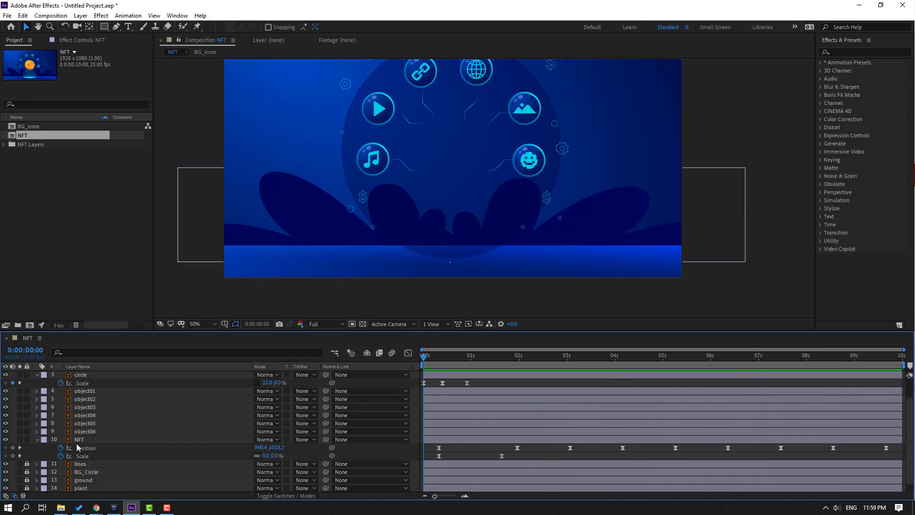
click(143, 439)
key(shift+r)
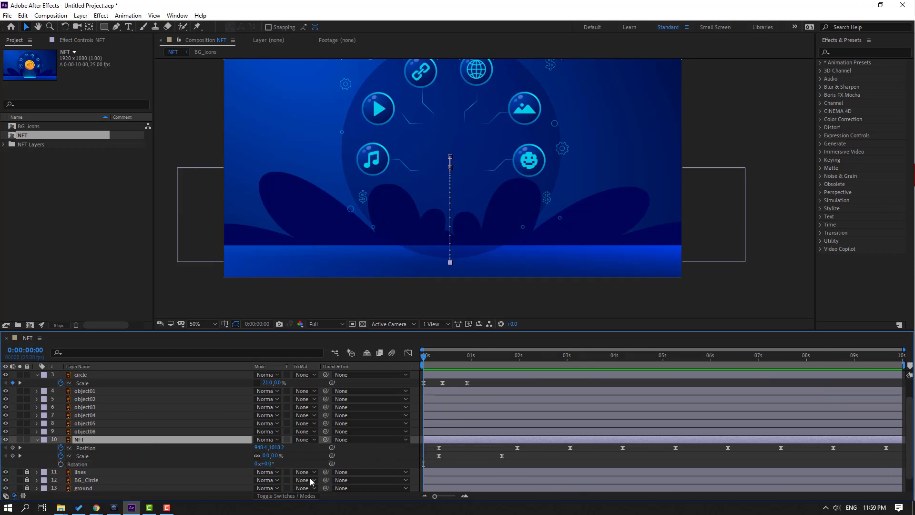
click(60, 464)
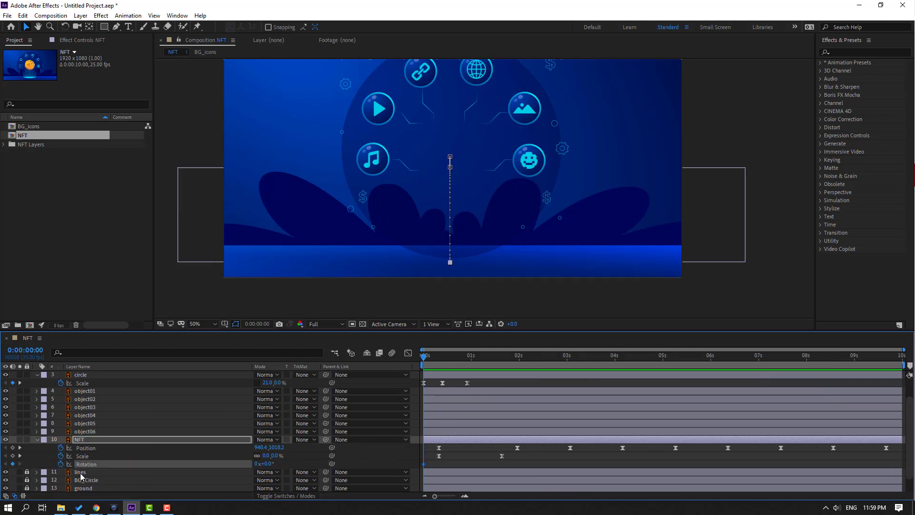
click(268, 464)
text(50)
key(Return)
Step: Add a coin Rotation keyframe of -10° at about 0:00:01:08 and preview the turn
drag(427, 359, 488, 361)
text(-10)
key(Return)
drag(437, 360, 486, 358)
key(space)
key(space)
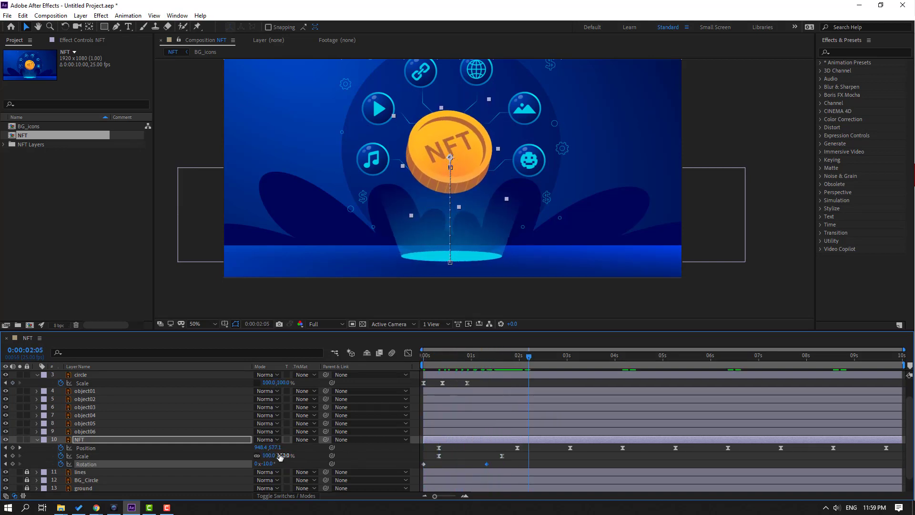
Step: Add coin Rotation keyframes of 5° at 0:00:02:05, -2° at 0:00:03:01 and 0° at 0:00:03:24
key(Return)
drag(542, 357, 569, 357)
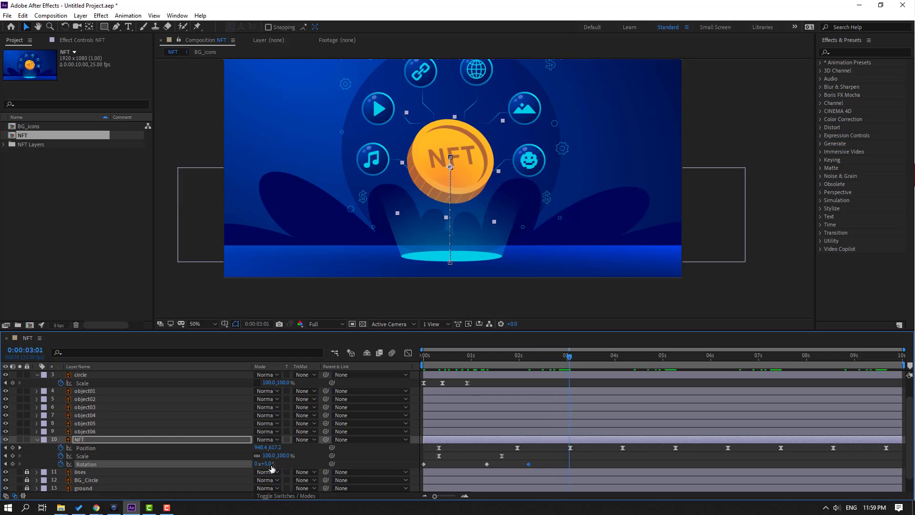
text(-2)
key(Return)
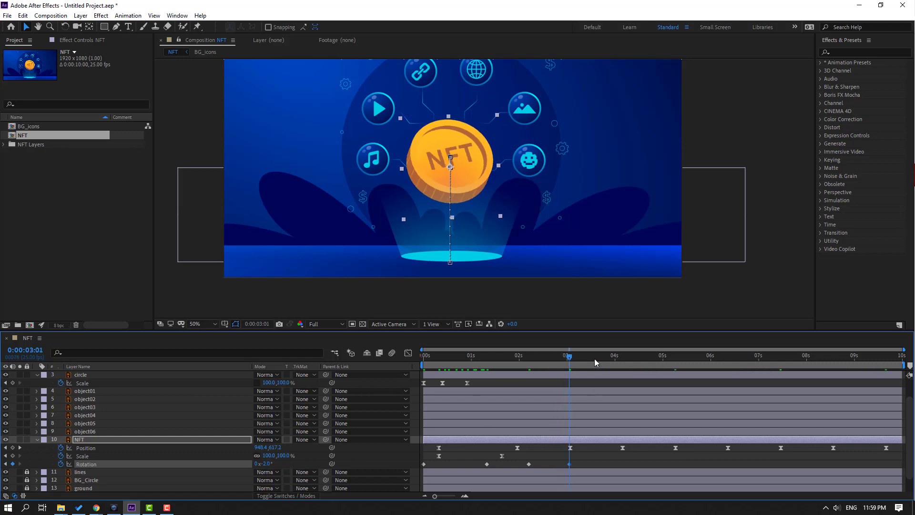
drag(594, 358, 613, 358)
key(Return)
Step: Apply Easy Ease to all of the coin's Rotation keyframes and preview the wobble
right_click(424, 465)
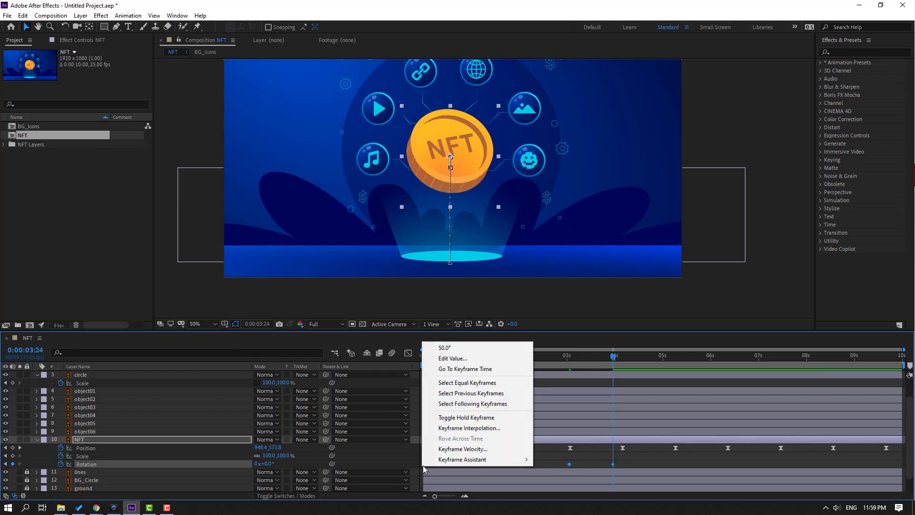
mouse_move(477, 460)
click(579, 400)
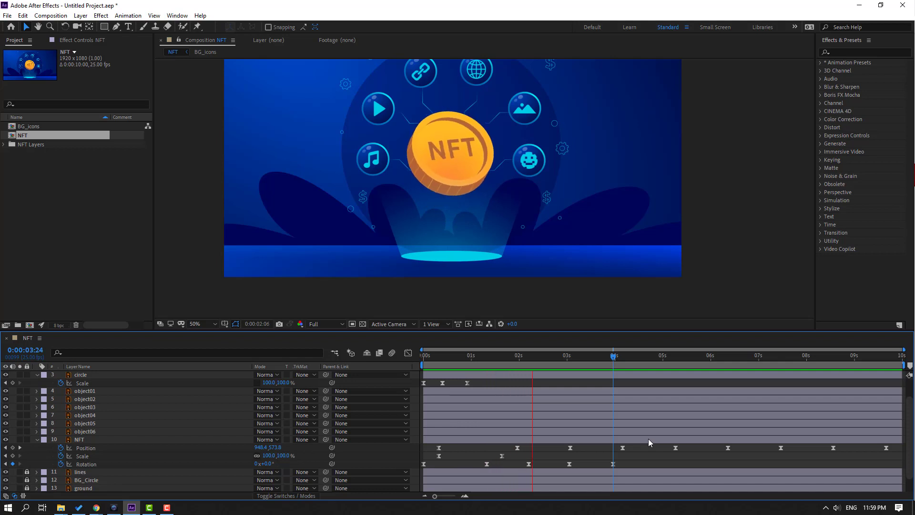
Step: Copy the coin's -2° Rotation keyframe from 0:00:03:01 to 0:00:05:00
drag(616, 360, 663, 360)
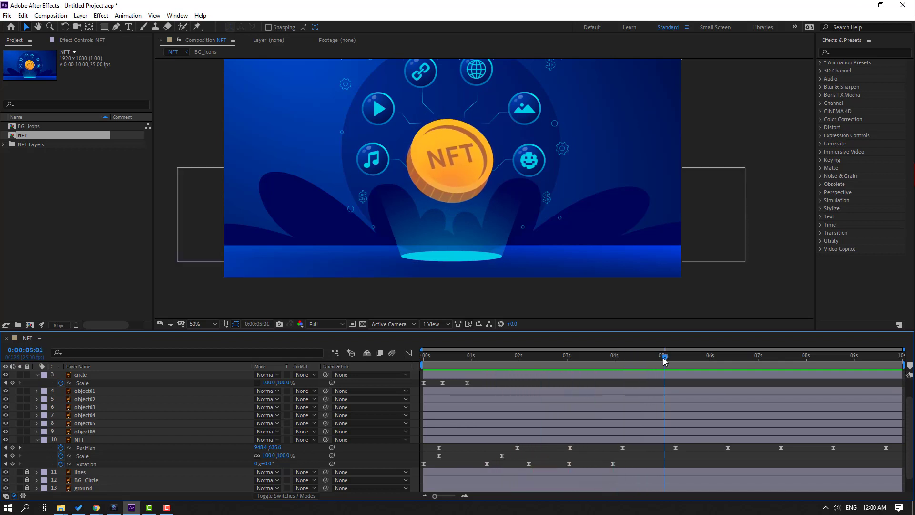
click(570, 464)
key(ctrl+v)
Step: Repeat the coin's wobble by pasting its last three Rotation keyframes at 0:00:05:00, 0:00:06:24 and 0:00:08:23, and preview
drag(672, 461, 544, 471)
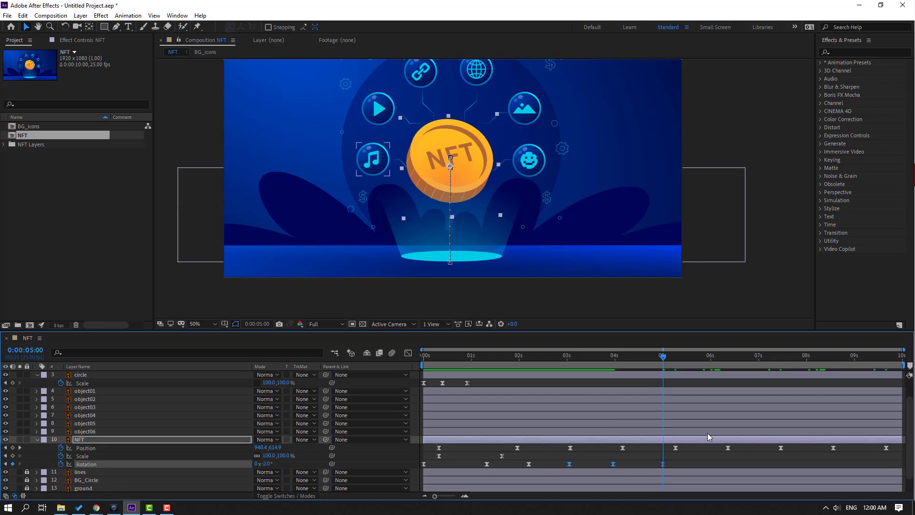
drag(652, 361, 757, 361)
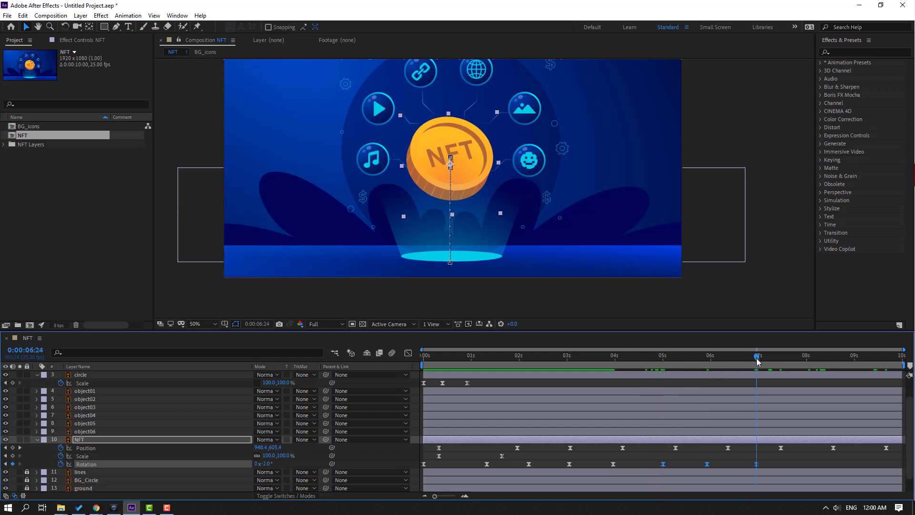
drag(843, 365, 852, 361)
click(870, 451)
key(space)
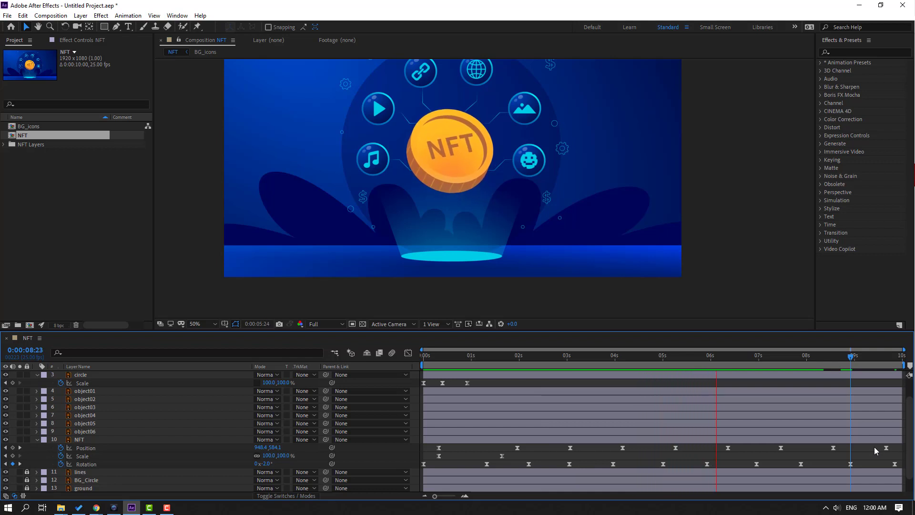
Step: Draw a tall narrow rectangle just left of the coin on a new shape layer and set its stroke width to 0 px
click(489, 357)
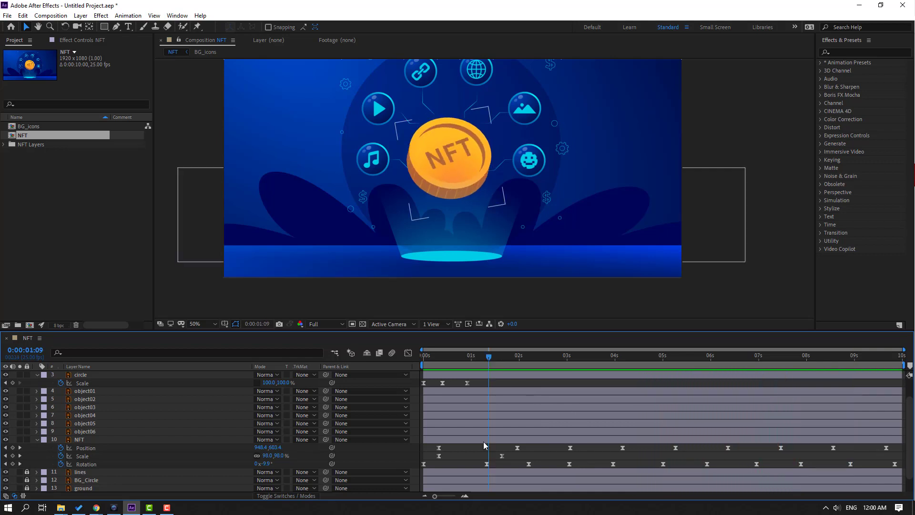
click(104, 27)
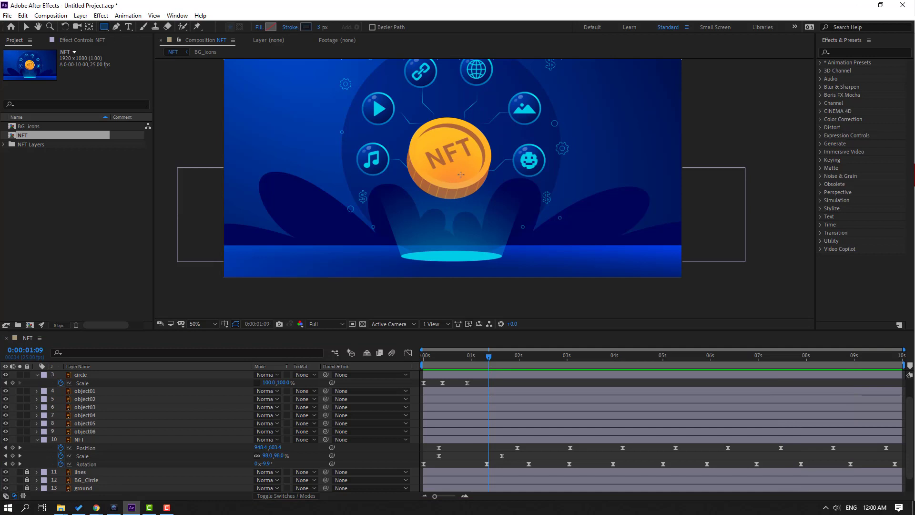
drag(384, 94, 403, 228)
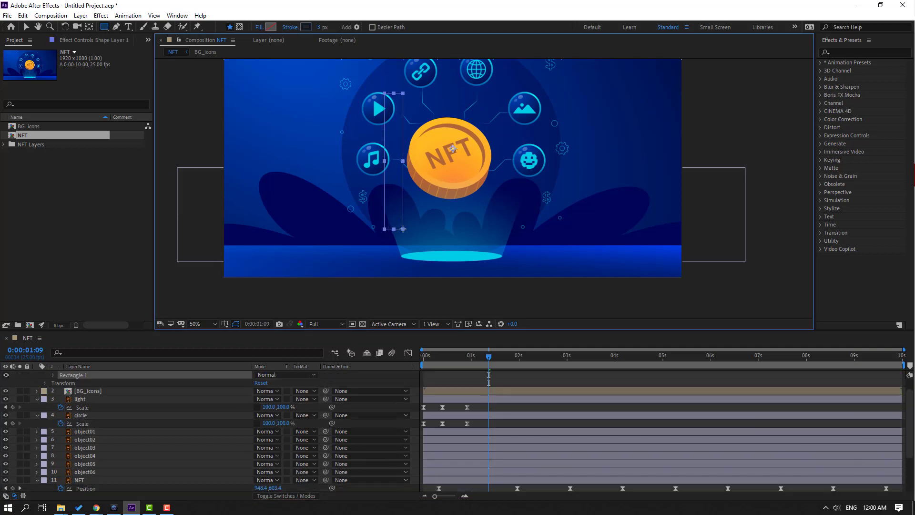
scroll(150, 407, up, 1)
click(322, 27)
text(0)
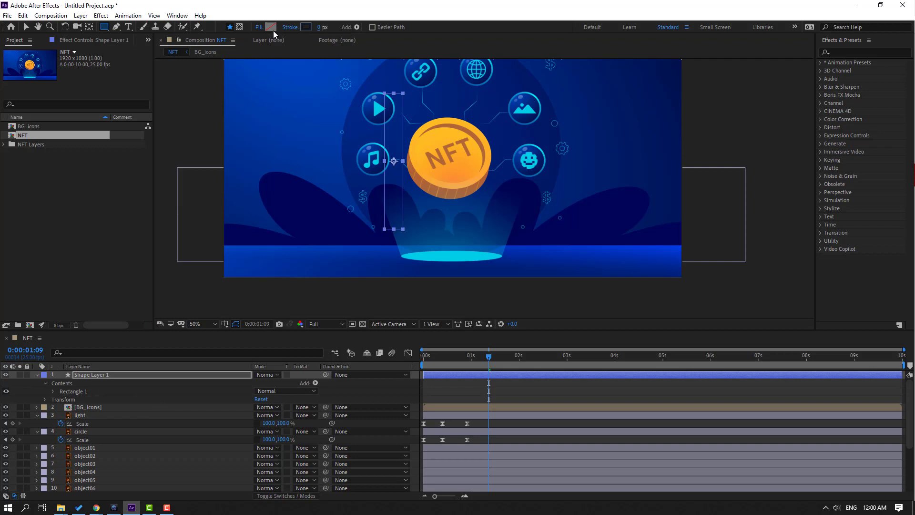
Step: Sample the coin's orange for the rectangle's fill and lighten it to F7CC7E
click(270, 27)
click(715, 394)
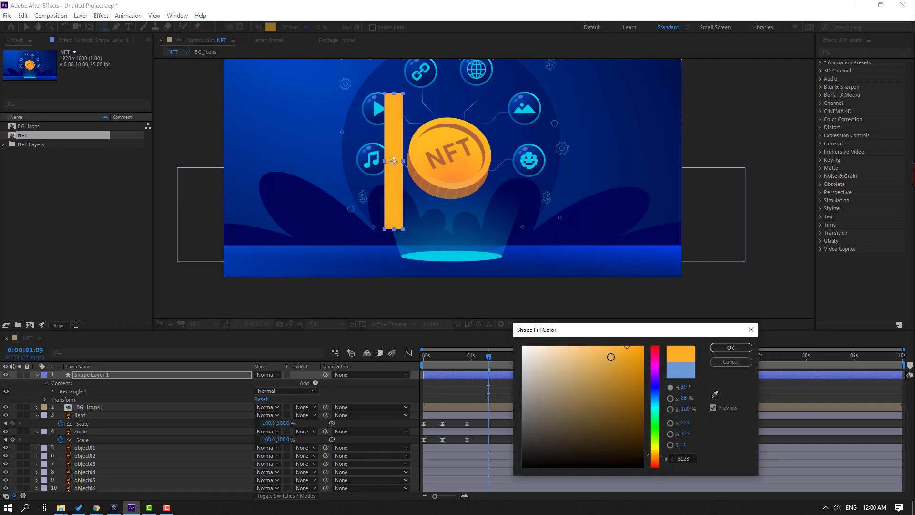
drag(626, 348, 608, 347)
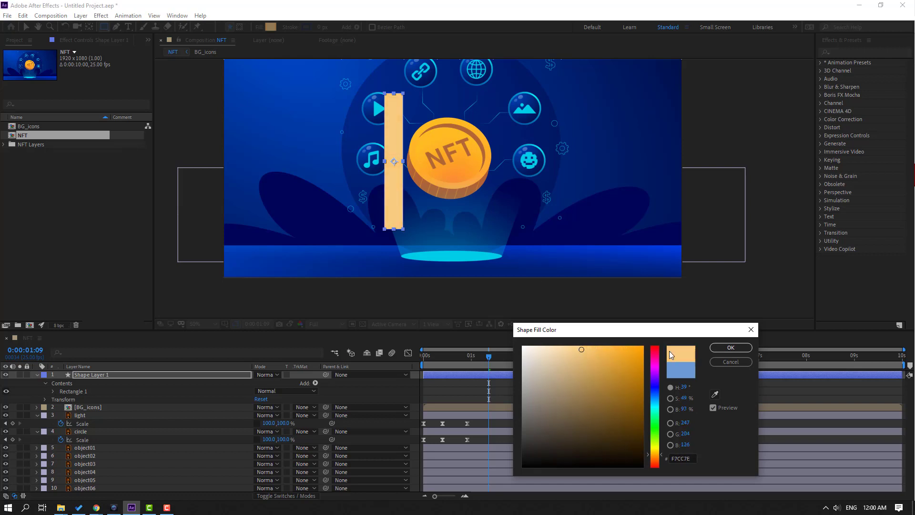
click(726, 348)
Step: Duplicate Rectangle 1 within the shape layer, move the copy right over the coin and make it wider
click(37, 375)
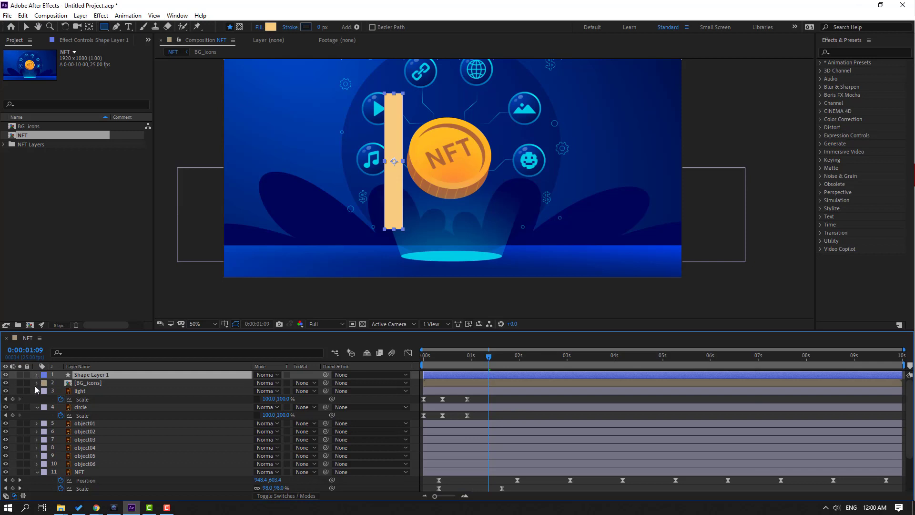
click(37, 374)
click(74, 392)
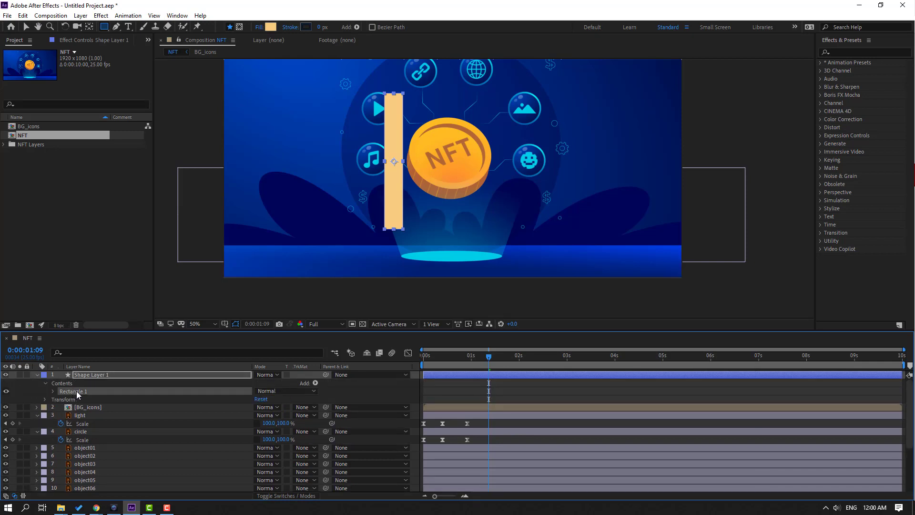
key(ctrl+d)
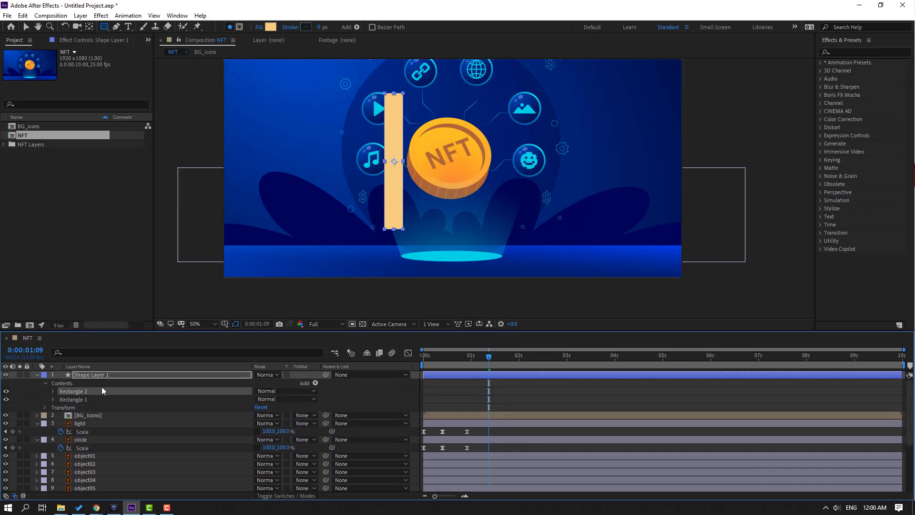
click(32, 29)
drag(395, 162, 429, 162)
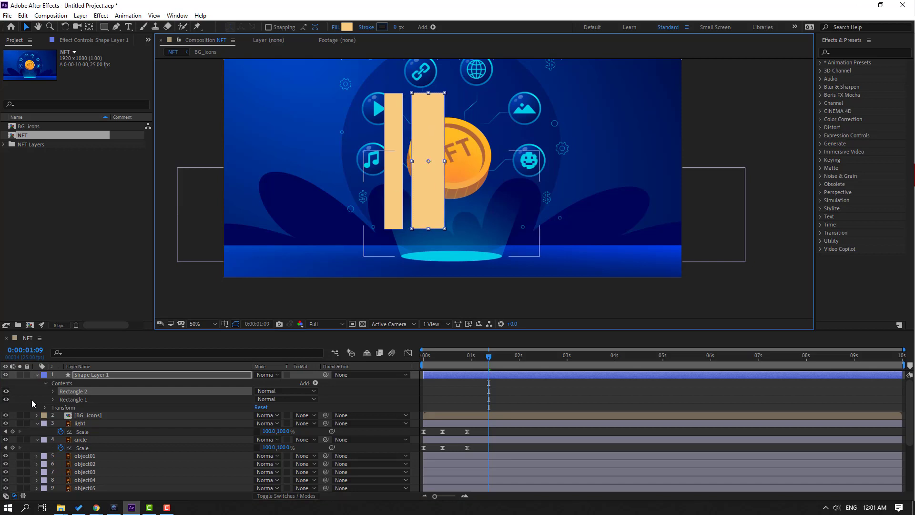
Step: Rotate the shape layer clockwise so both bars run diagonally, and position them over the coin's upper left
click(38, 374)
click(82, 376)
key(r)
drag(267, 382, 289, 384)
drag(410, 204, 424, 170)
key(r)
Step: Move Shape Layer 1 directly above the NFT layer in the stack and duplicate the NFT layer
drag(104, 375, 131, 471)
scroll(87, 455, down, 1)
click(78, 448)
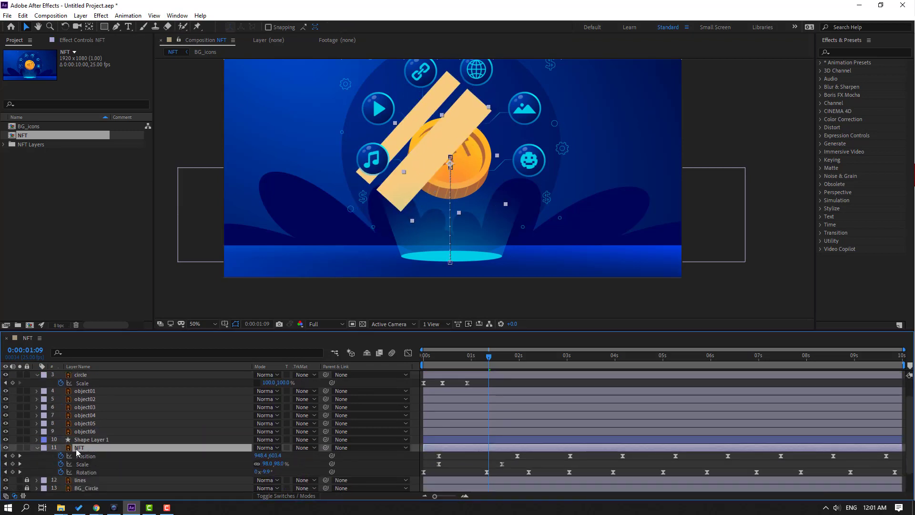
key(ctrl+d)
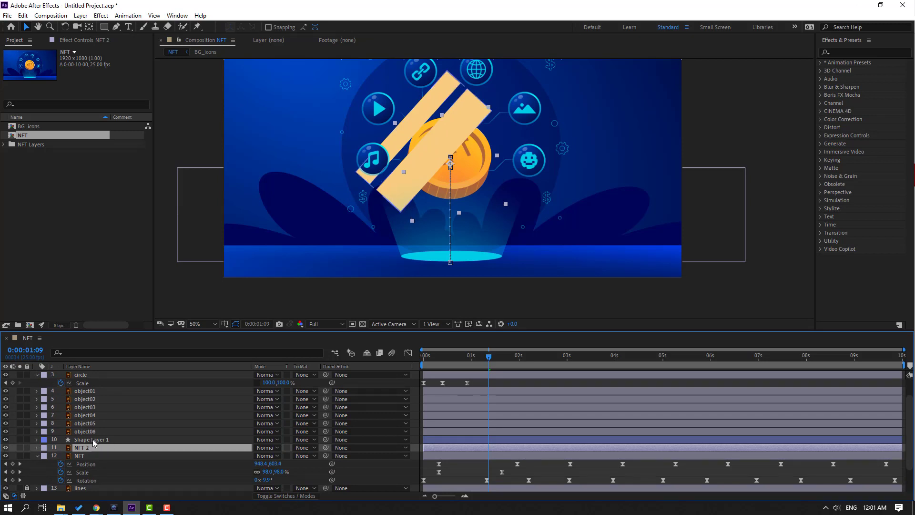
Step: Rename the shape layer as reflection and place it between the NFT 2 and NFT layers
click(93, 441)
key(Return)
text(re)
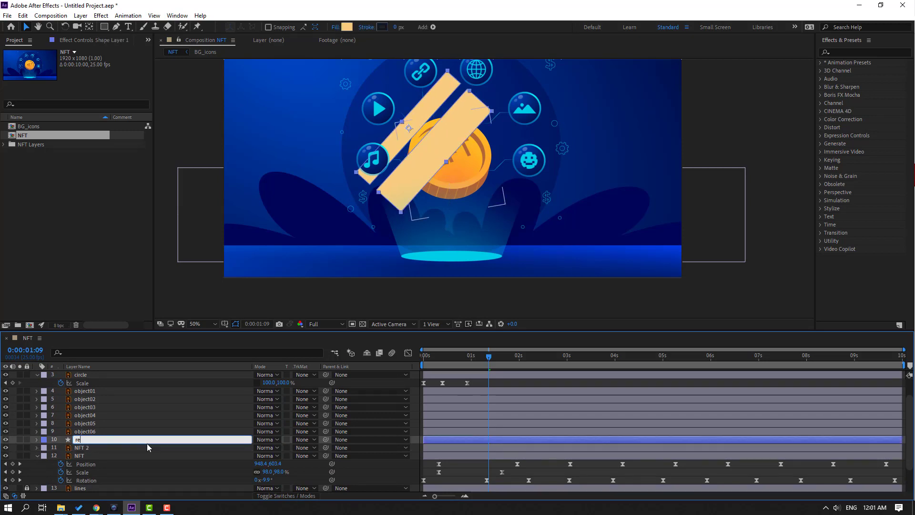
text(flection)
key(Return)
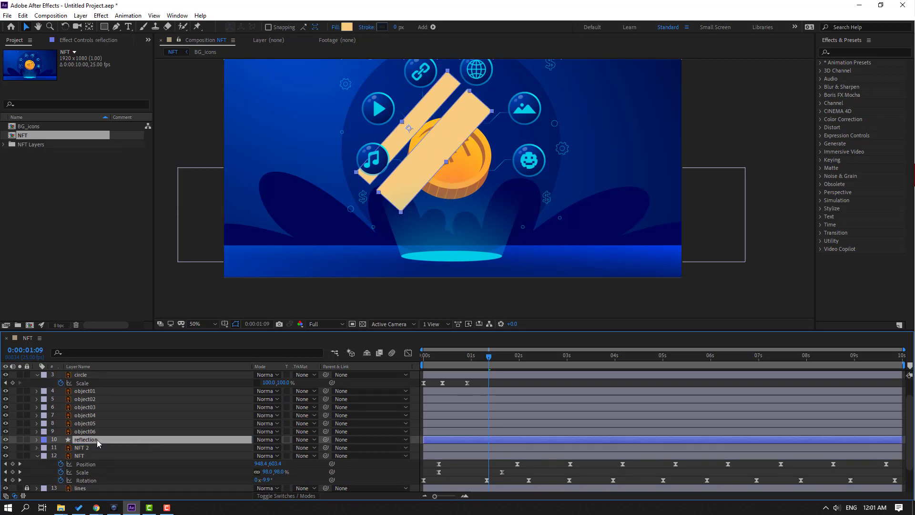
drag(84, 443, 110, 456)
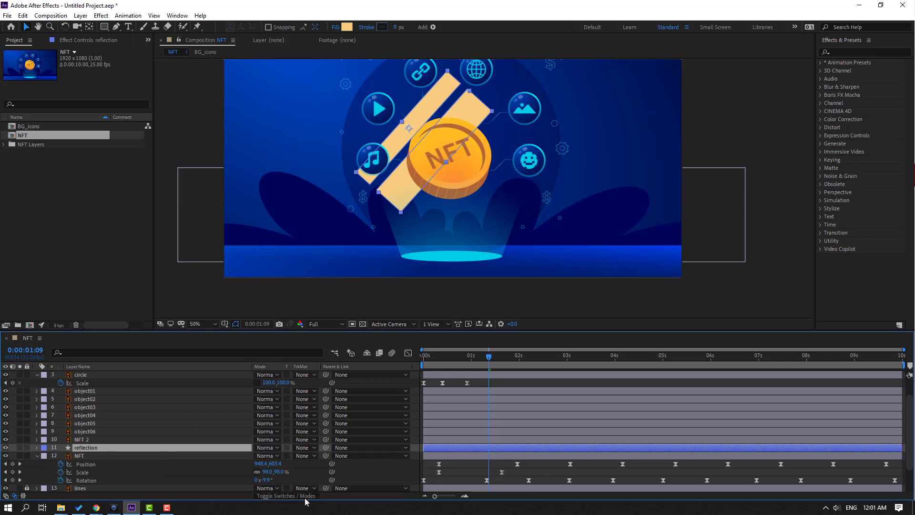
Step: Set the reflection layer's track matte to Alpha Matte "NFT 2" and its opacity to 51%
click(303, 449)
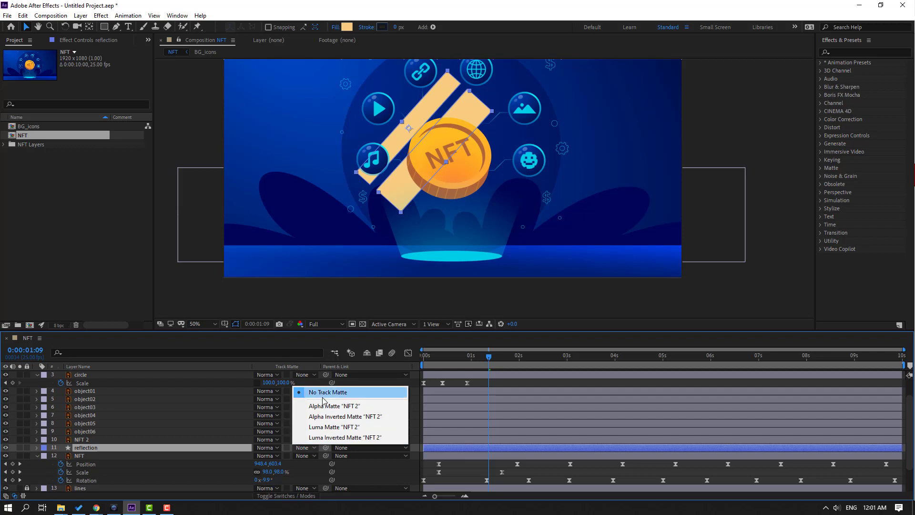
click(364, 407)
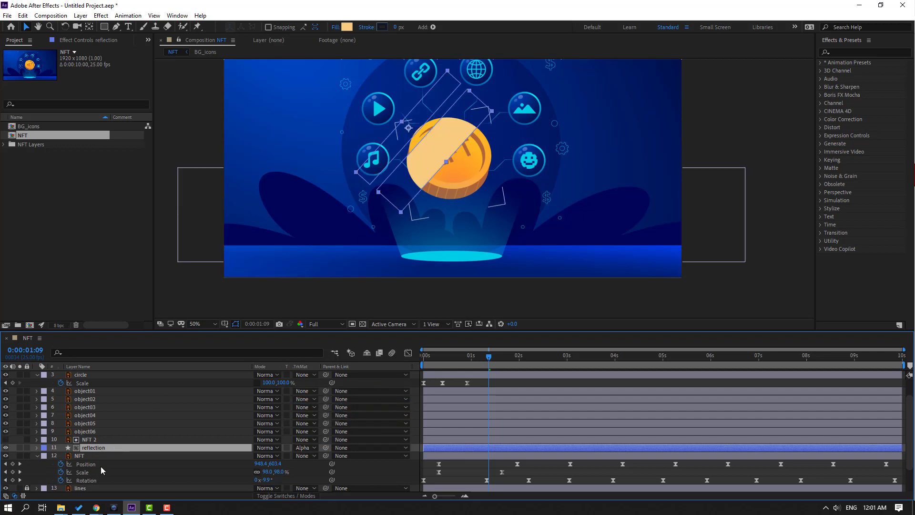
key(t)
drag(260, 456, 237, 457)
click(442, 457)
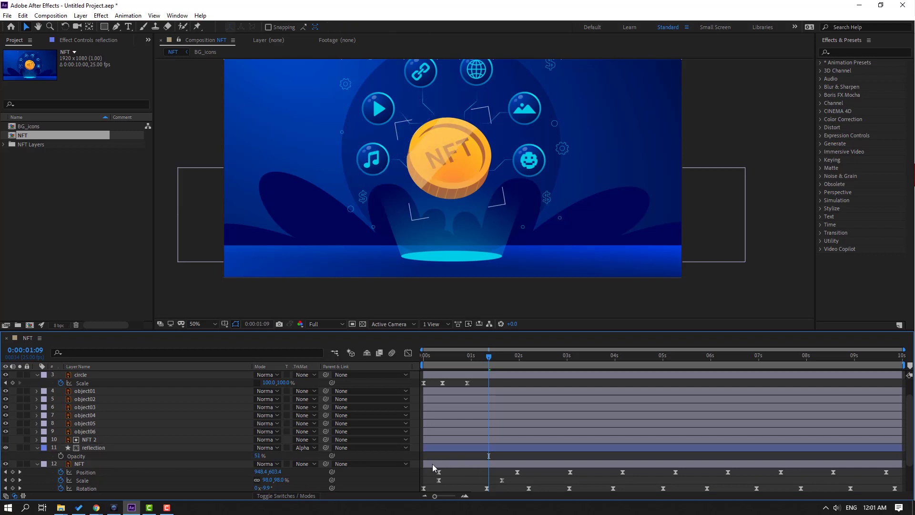
Step: Show the reflection layer's Position property and parent the layer to the NFT layer
click(93, 448)
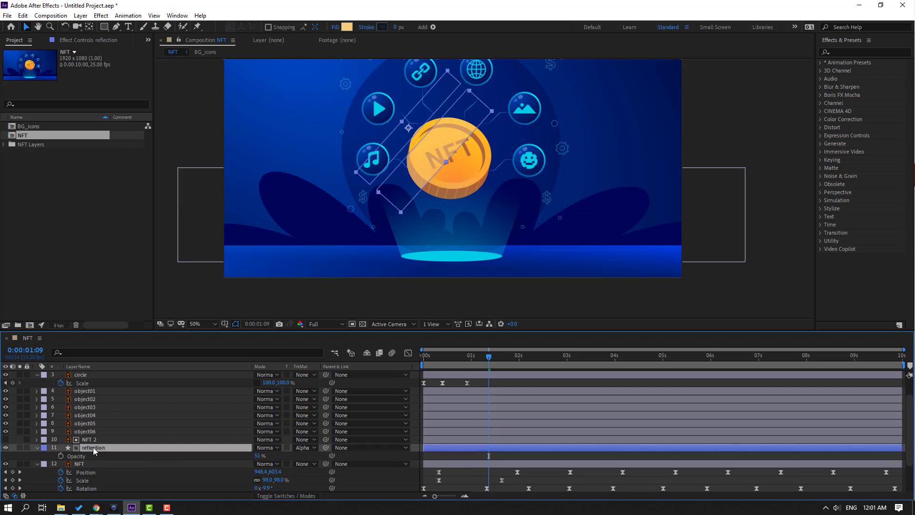
key(p)
scroll(93, 453, down, 1)
drag(326, 424, 80, 439)
Step: Keyframe the reflection layer's position so its bars sweep diagonally from the coin's upper left toward its lower right, ending at 0:00:01:13
drag(453, 363, 497, 360)
click(60, 431)
drag(413, 123, 455, 155)
Step: Move the reflection's first position keyframe to just after the NFT layer's first one, with Easy Ease on both reflection keyframes, and preview the sweep
click(463, 432)
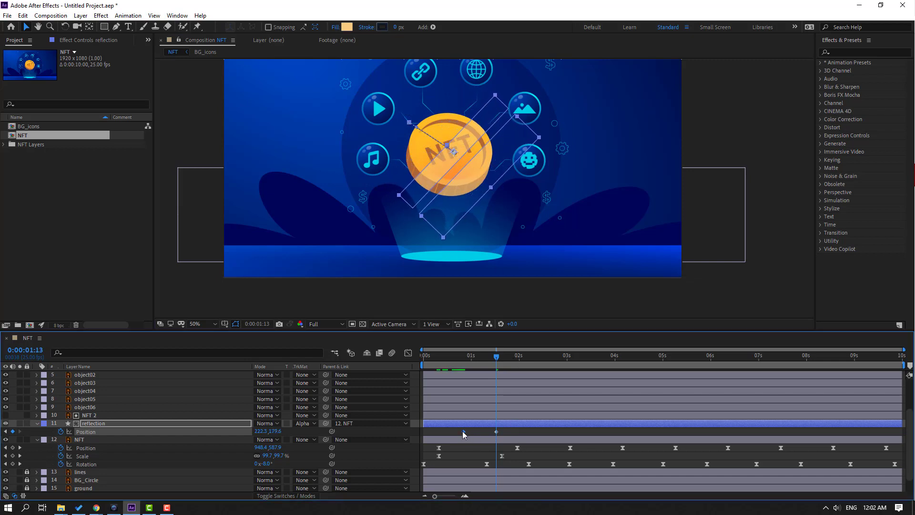
drag(462, 431, 442, 433)
right_click(442, 433)
mouse_move(477, 426)
click(596, 358)
key(space)
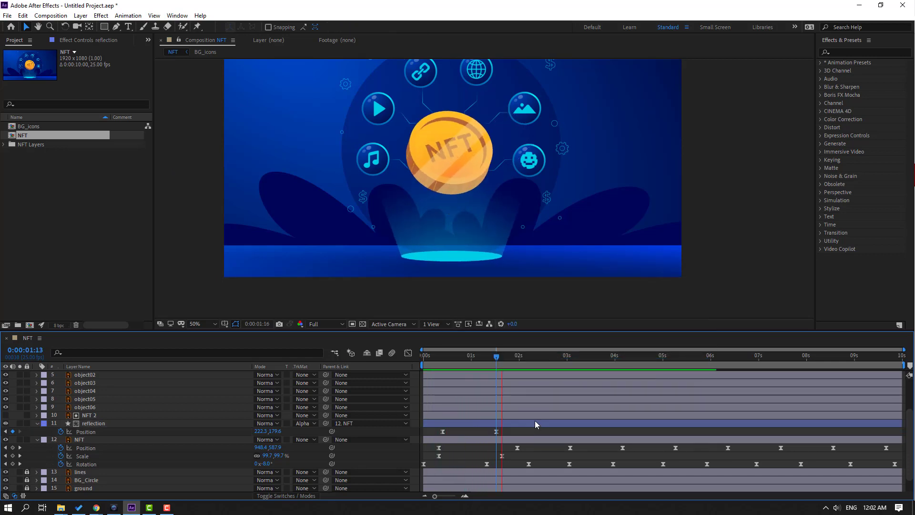
key(space)
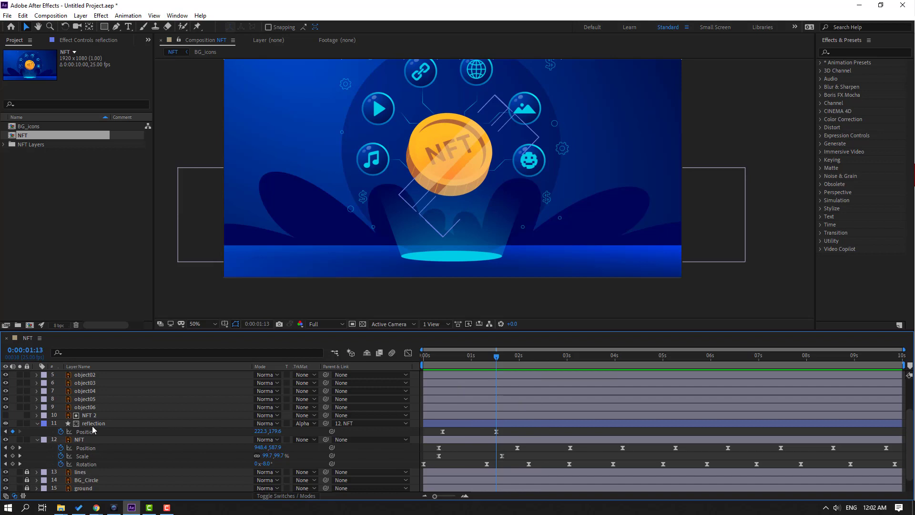
Step: Change the reflection layer's fill to a more saturated light orange, F6C469
click(94, 425)
click(347, 27)
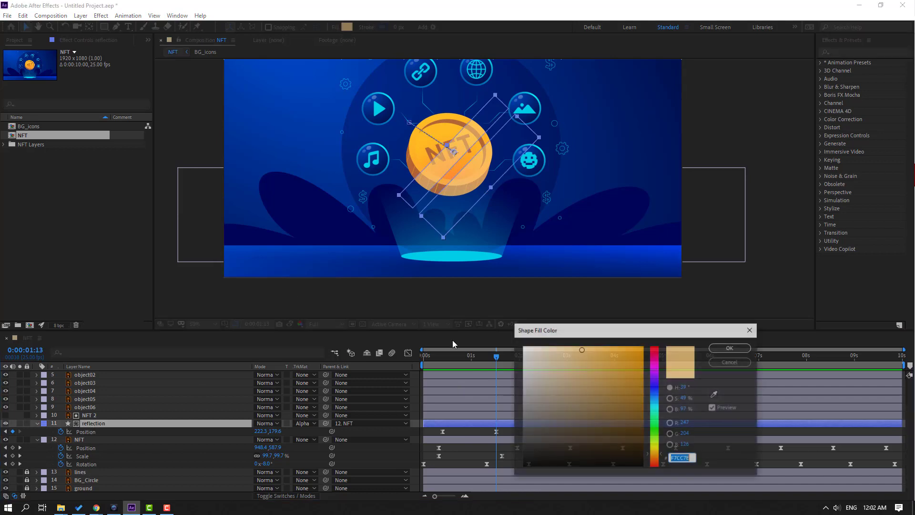
drag(582, 351, 587, 351)
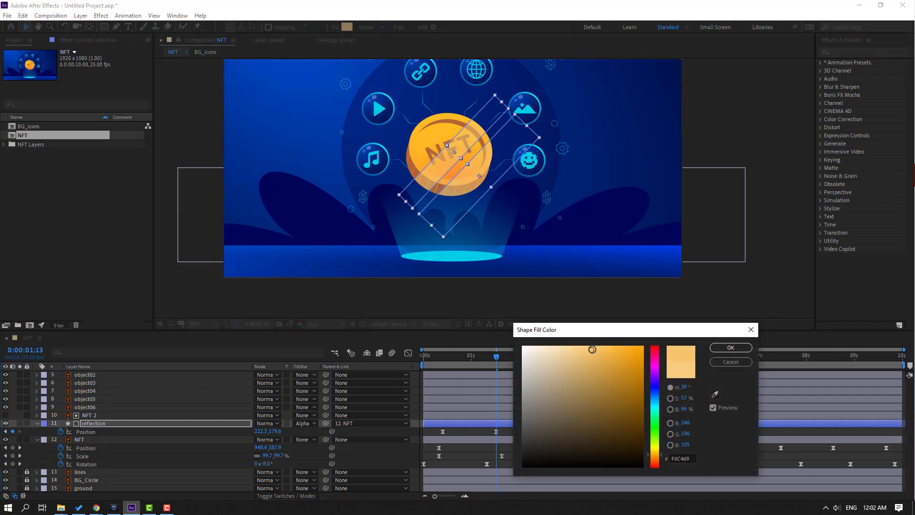
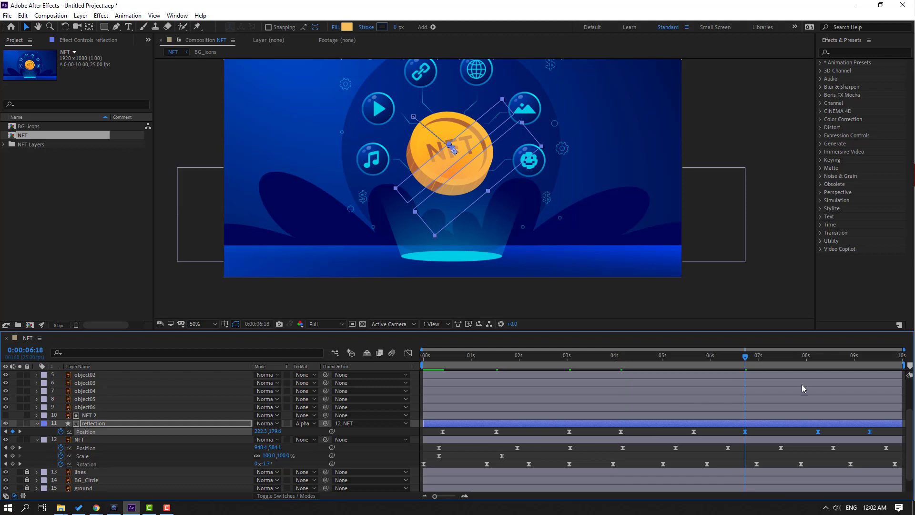
Step: Move the reflection layer's last position keyframe to just before the end of the composition and preview the animation
click(878, 433)
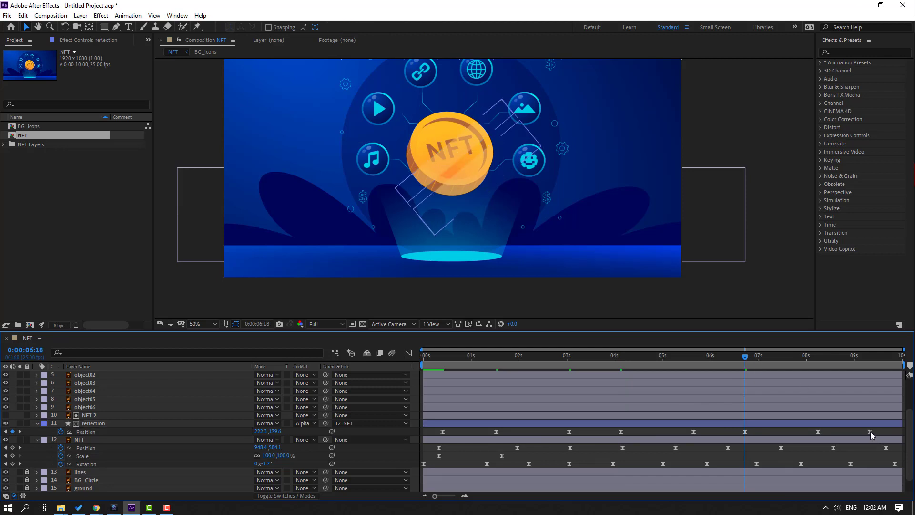
drag(871, 431, 896, 431)
key(space)
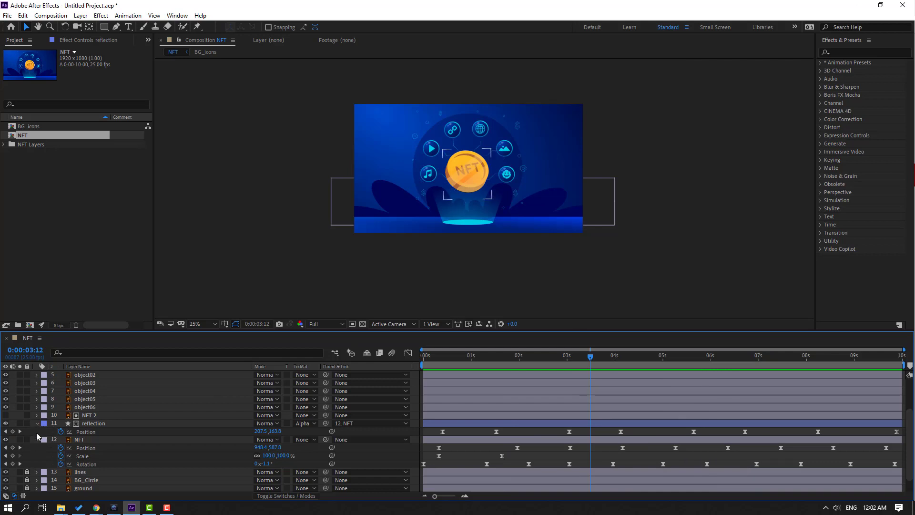
Step: Collapse the properties of the reflection, NFT, light and circle layers and set the current time to 0:00:01:06
click(37, 423)
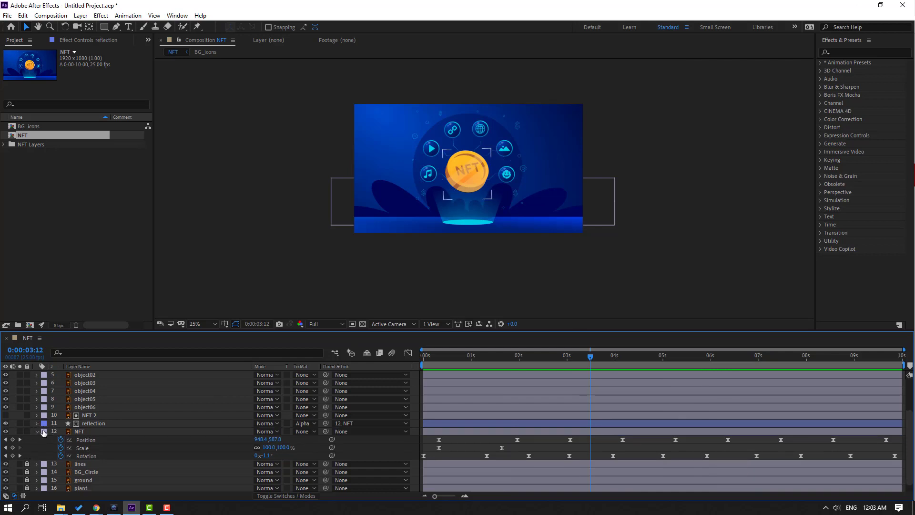
click(37, 431)
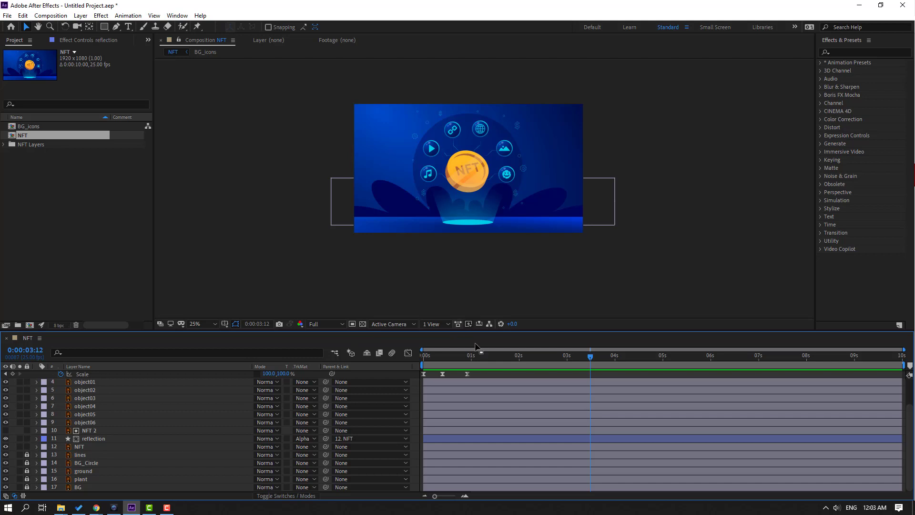
drag(423, 363, 483, 361)
key(period)
key(period)
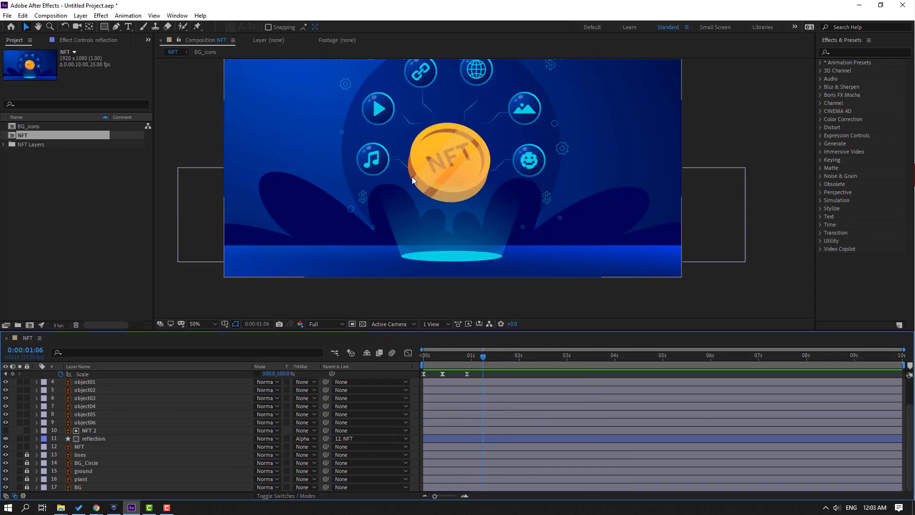
click(497, 375)
scroll(490, 390, up, 4)
click(500, 384)
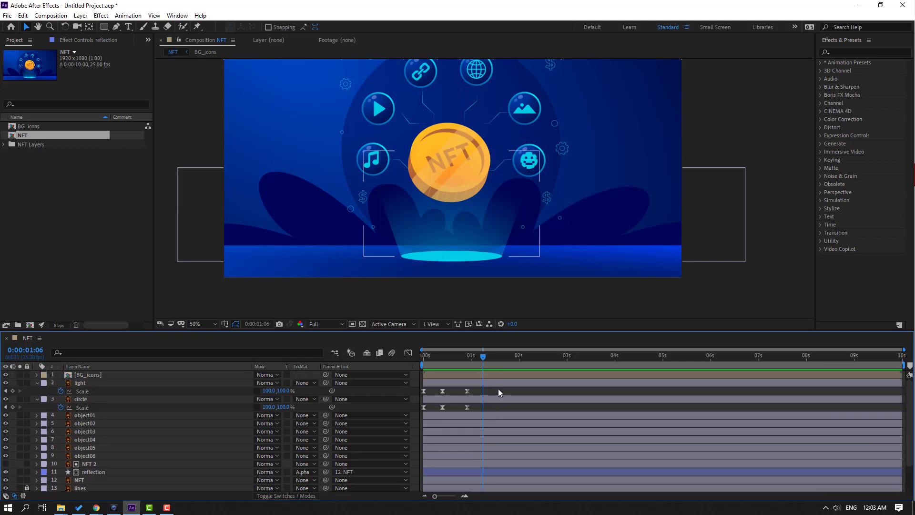
click(37, 383)
click(38, 391)
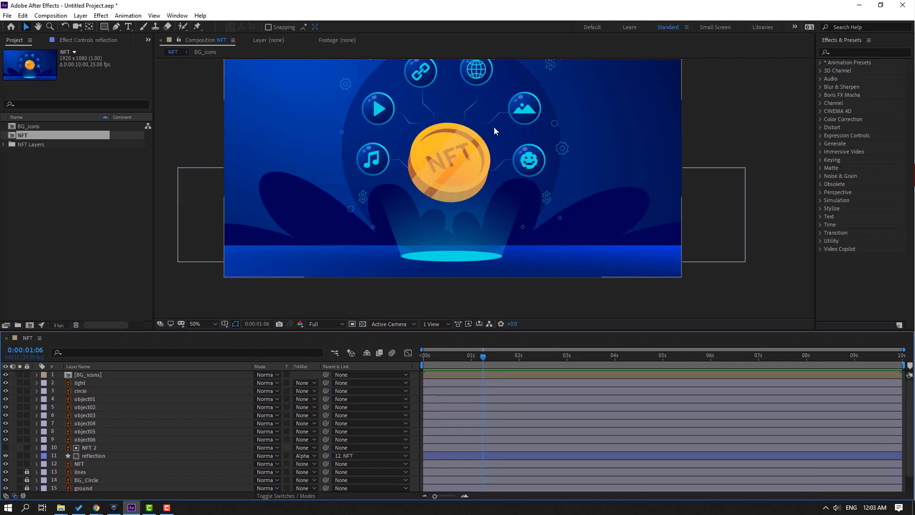
Step: Draw an open path with the Pen tool along the connector line from the coin's left edge to the music icon
scroll(494, 129, up, 1)
drag(273, 145, 371, 211)
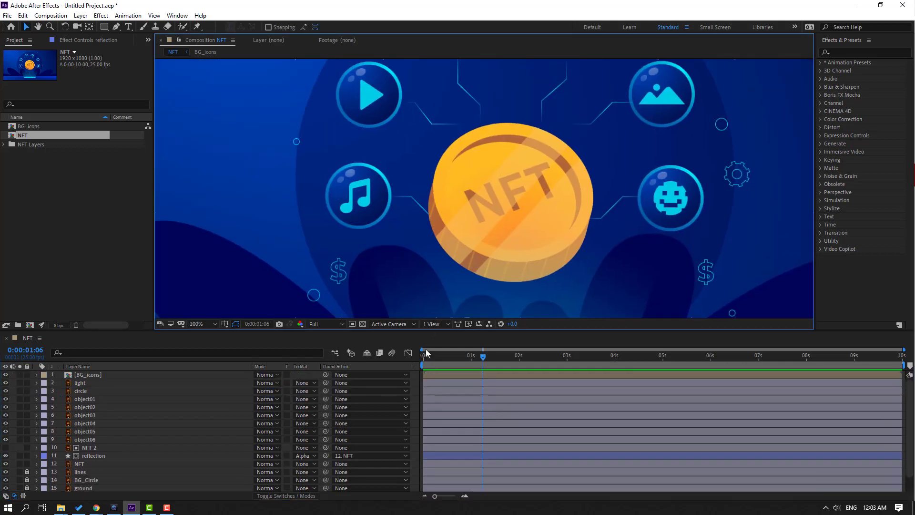
click(116, 27)
click(432, 219)
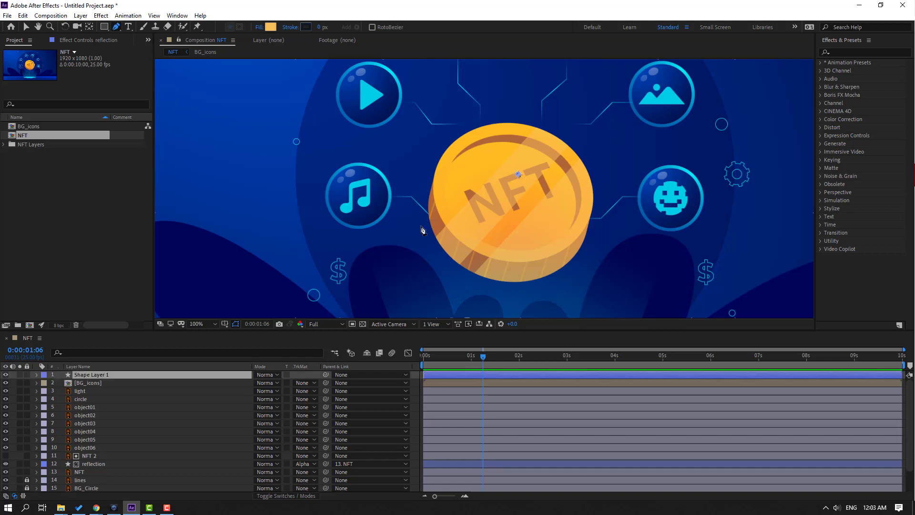
click(411, 199)
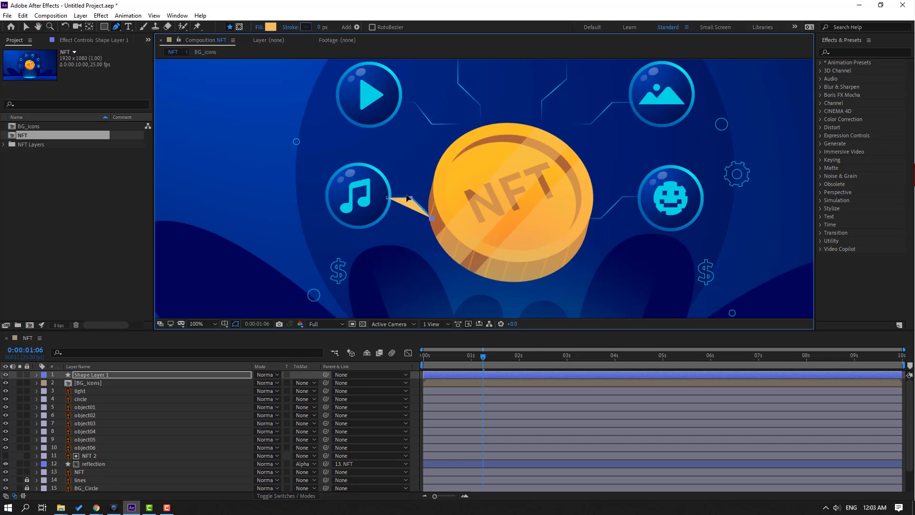
Step: Set the new connector shape's fill to None
click(26, 26)
click(332, 27)
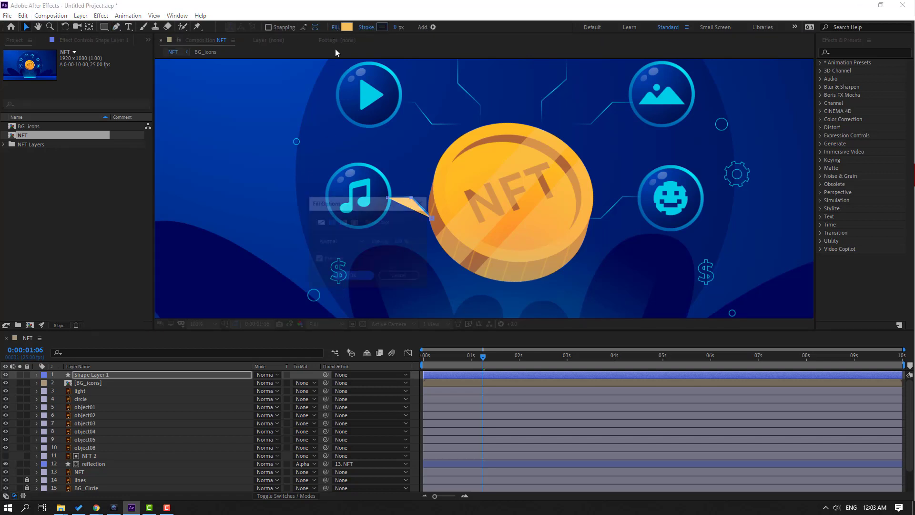
click(320, 222)
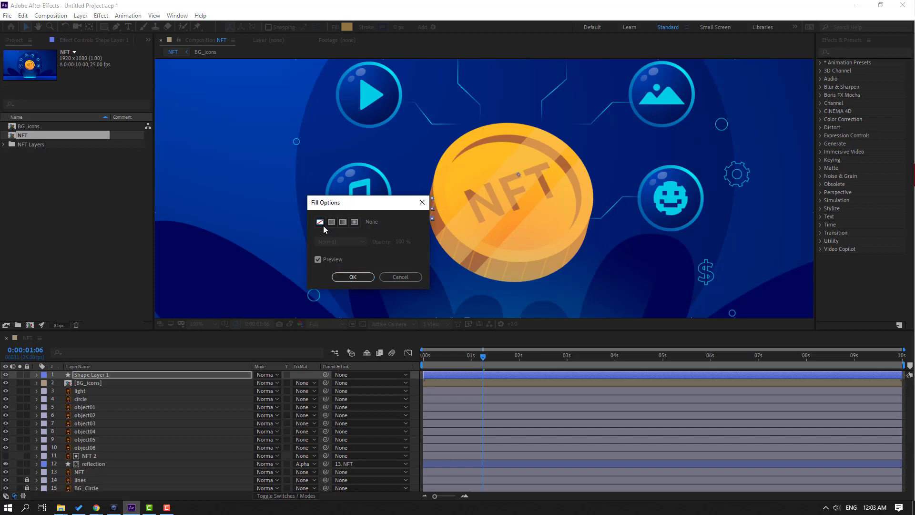
click(357, 278)
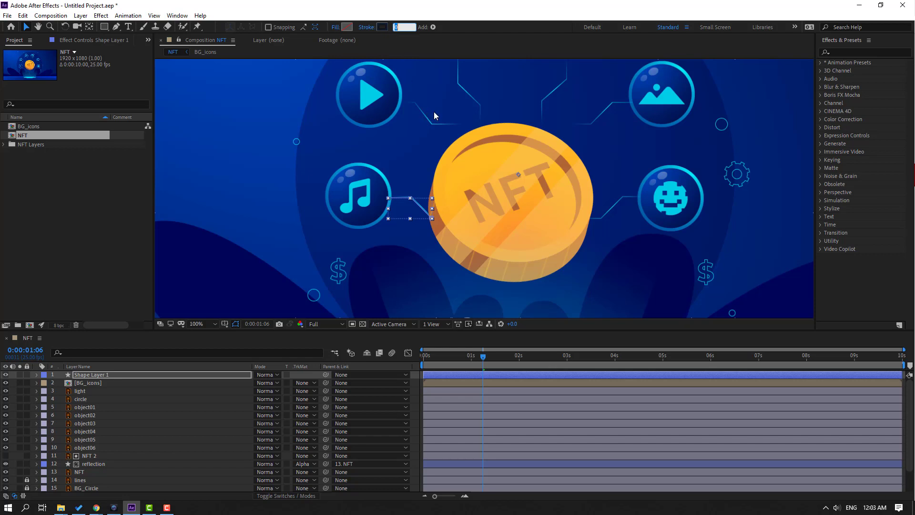
Step: Give the connector shape a 5 px stroke in light blue, 91C1FD
text(5)
key(Return)
click(380, 27)
mouse_move(612, 367)
mouse_down()
mouse_move(596, 358)
mouse_move(615, 354)
mouse_move(574, 346)
mouse_up()
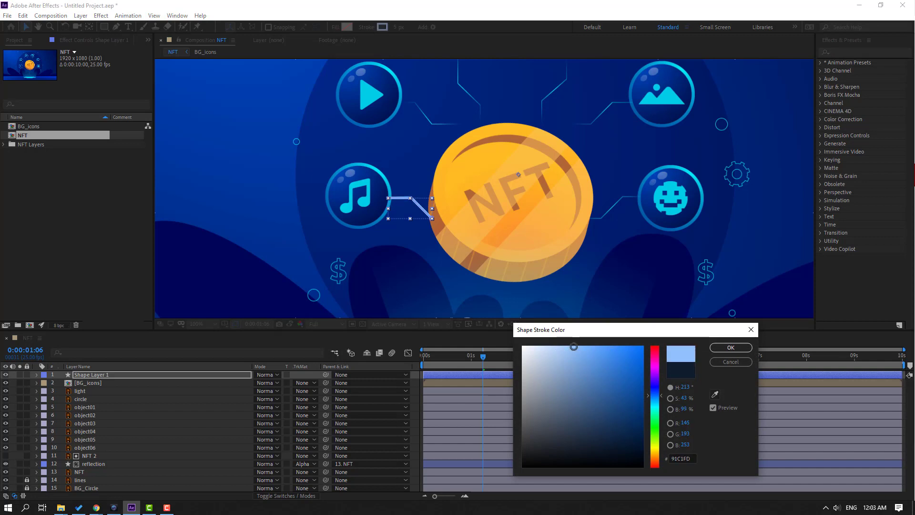
click(731, 347)
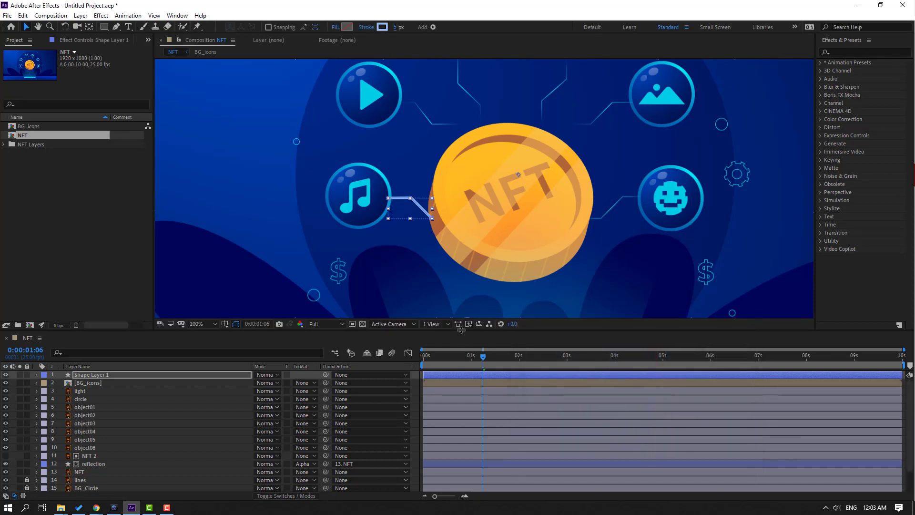
Step: Enlarge the timeline area and rename the new shape layer line1
drag(461, 330, 462, 254)
click(454, 457)
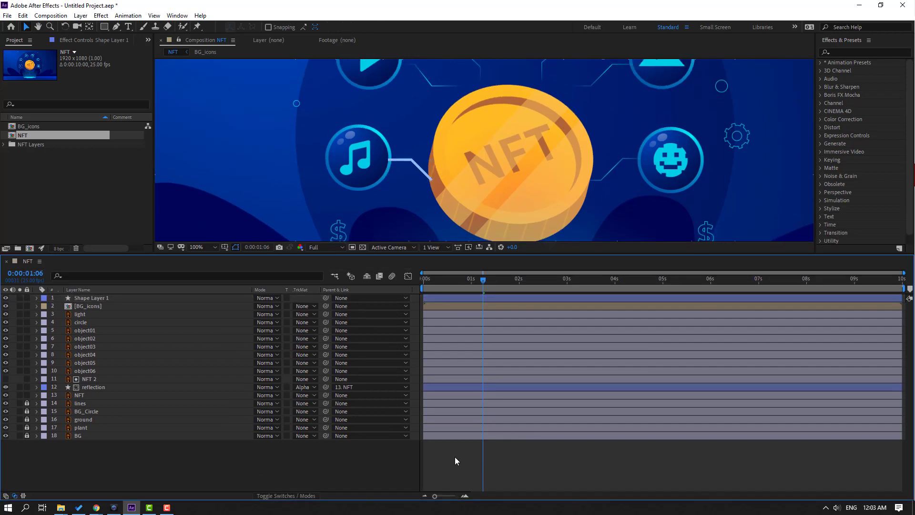
scroll(285, 201, down, 2)
scroll(407, 178, up, 2)
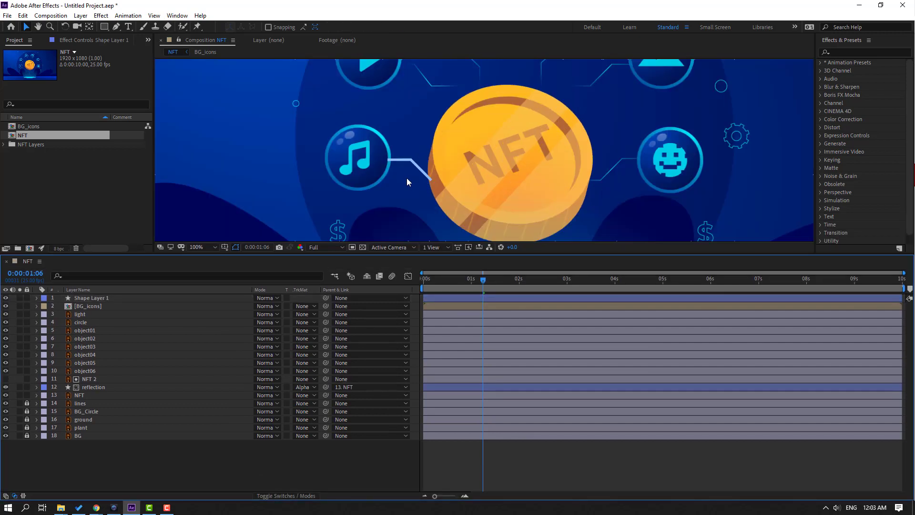
click(97, 299)
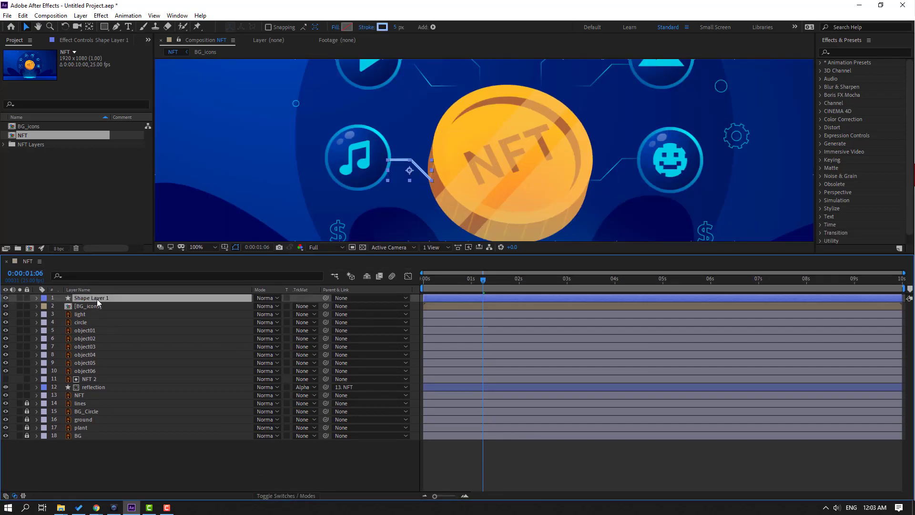
key(Return)
text(line1)
key(Return)
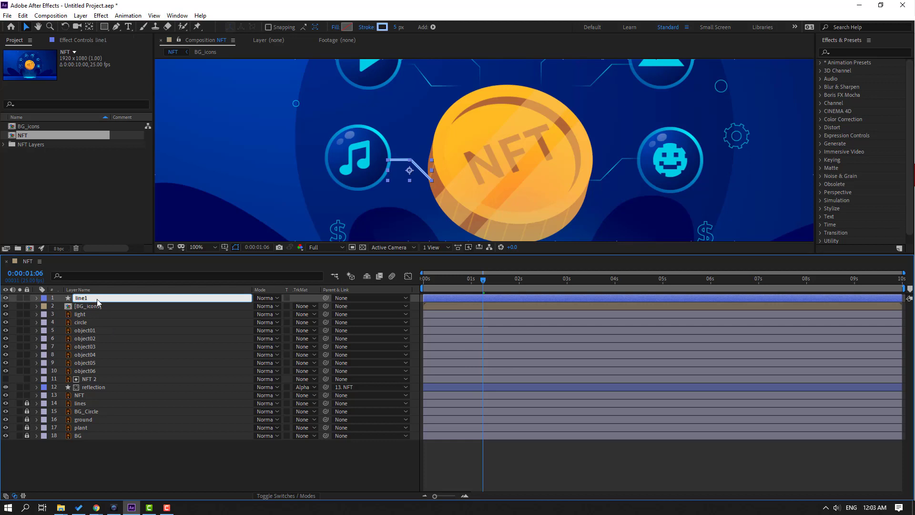
Step: Add Trim Paths to the line1 layer and expand its settings
click(433, 27)
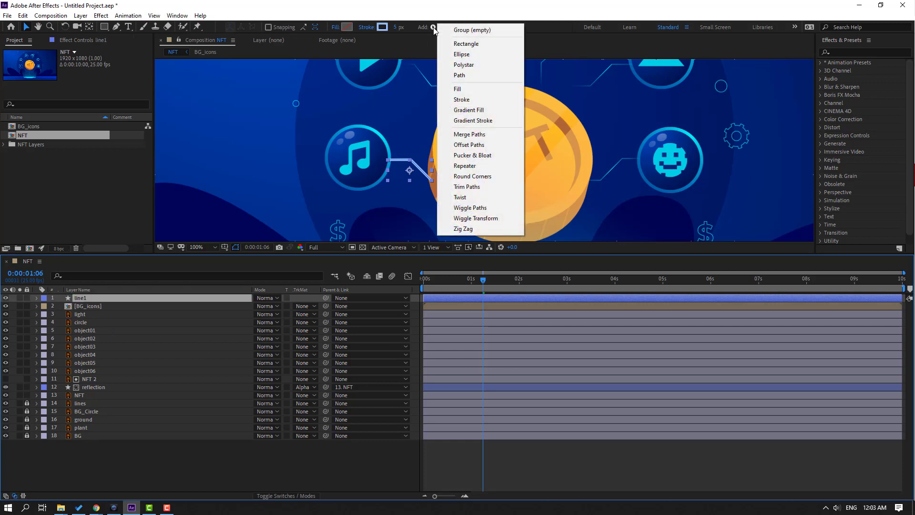
click(456, 187)
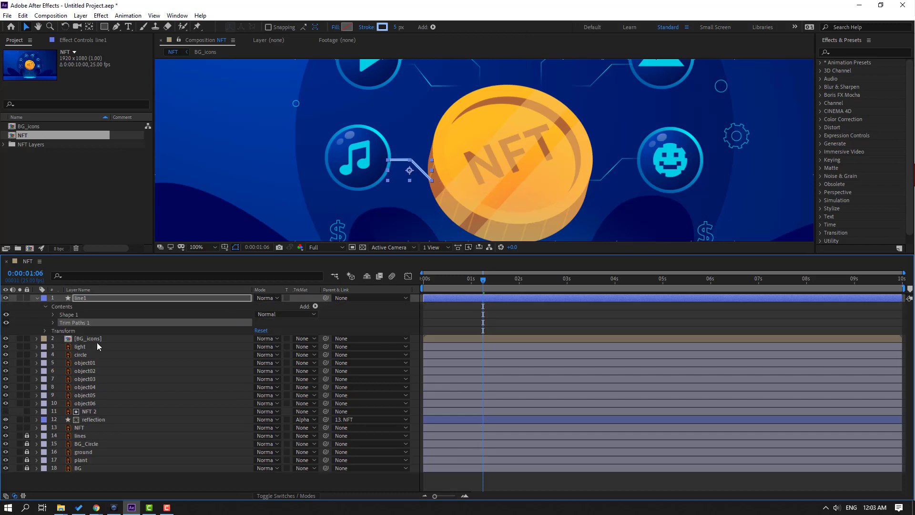
click(52, 322)
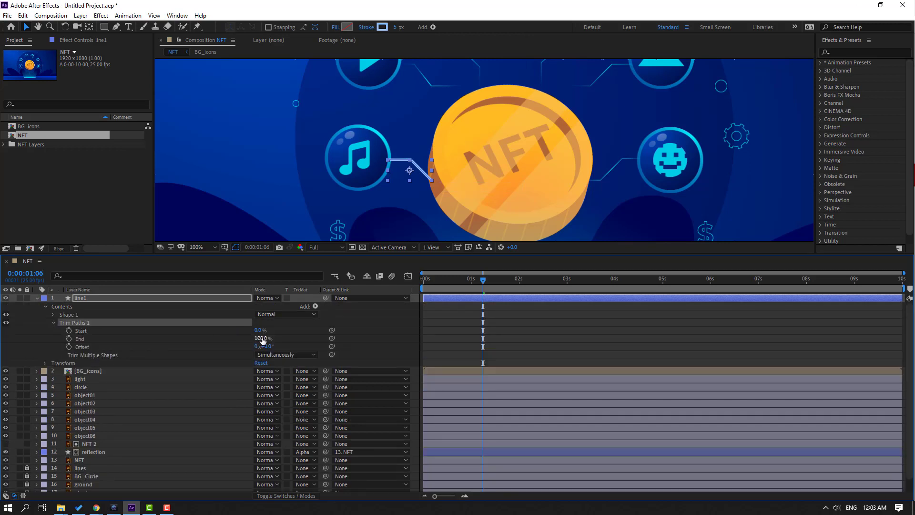
Step: Keyframe line1's Trim Paths End from 0% at the composition's start to 100% at 0:00:01:01 and preview the line drawing on
drag(263, 339, 250, 338)
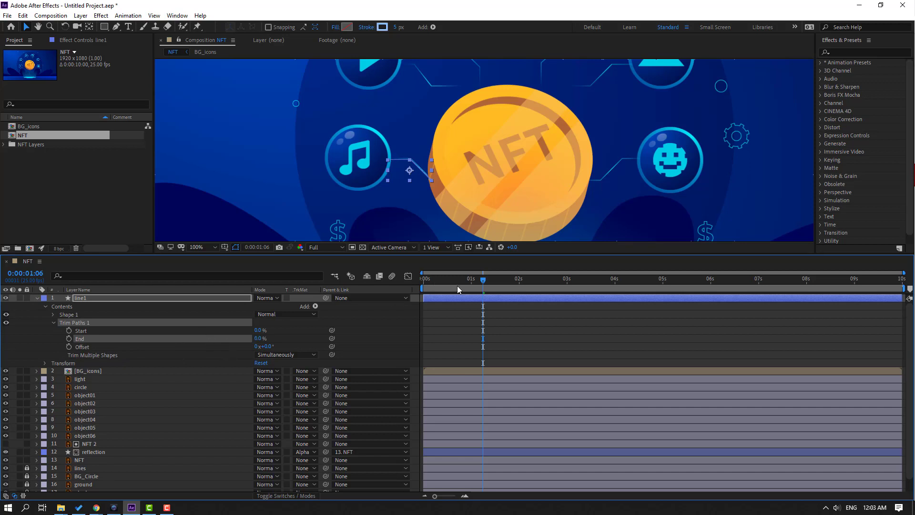
mouse_move(487, 282)
mouse_down()
mouse_move(423, 286)
mouse_move(473, 282)
mouse_up()
click(69, 339)
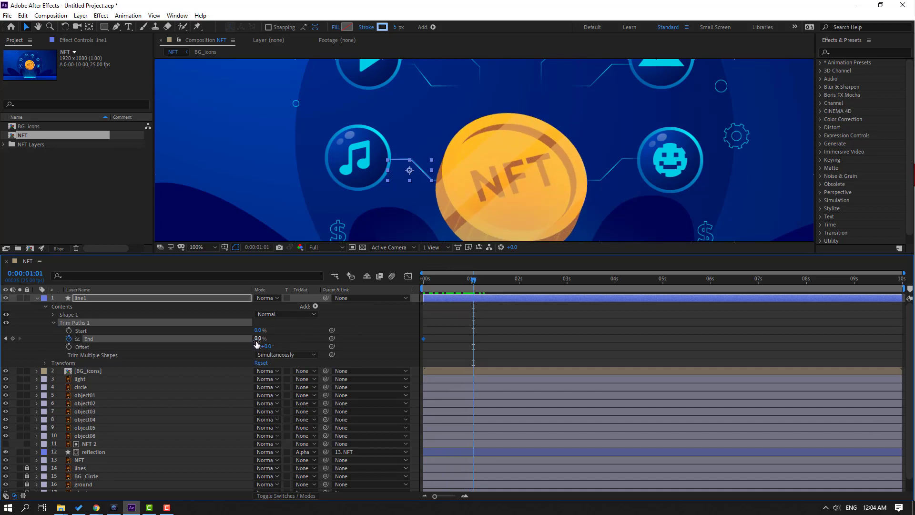
drag(257, 340, 304, 341)
click(504, 323)
key(space)
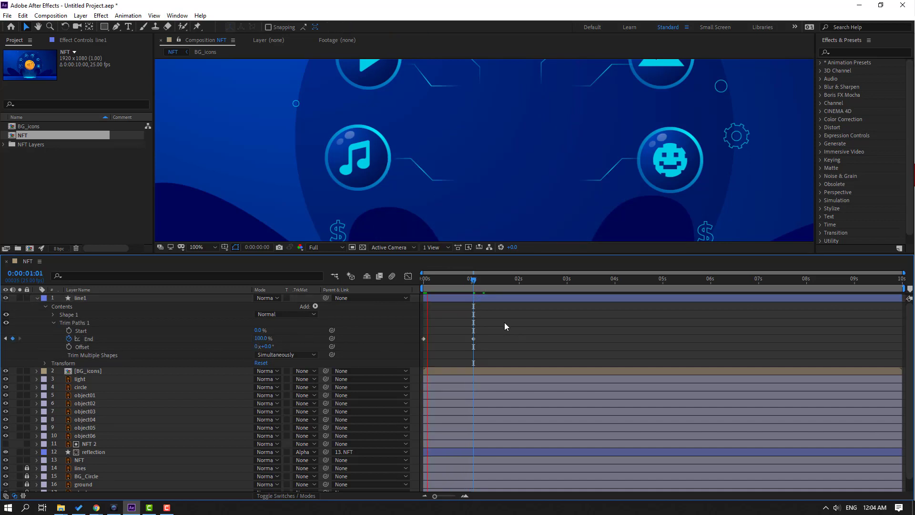
Step: Apply Easy Ease to both Trim Paths End keyframes of line1 and preview the result
drag(421, 336, 499, 341)
click(465, 281)
right_click(424, 340)
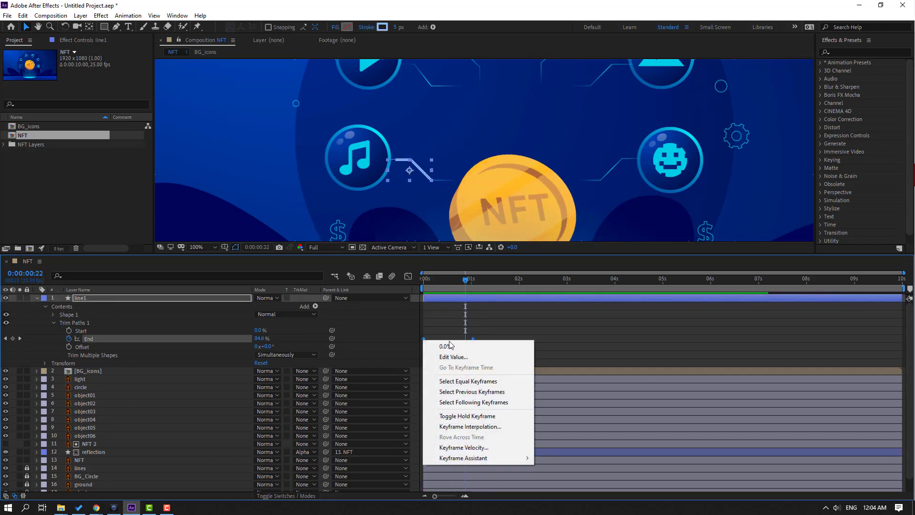
mouse_move(511, 459)
click(562, 395)
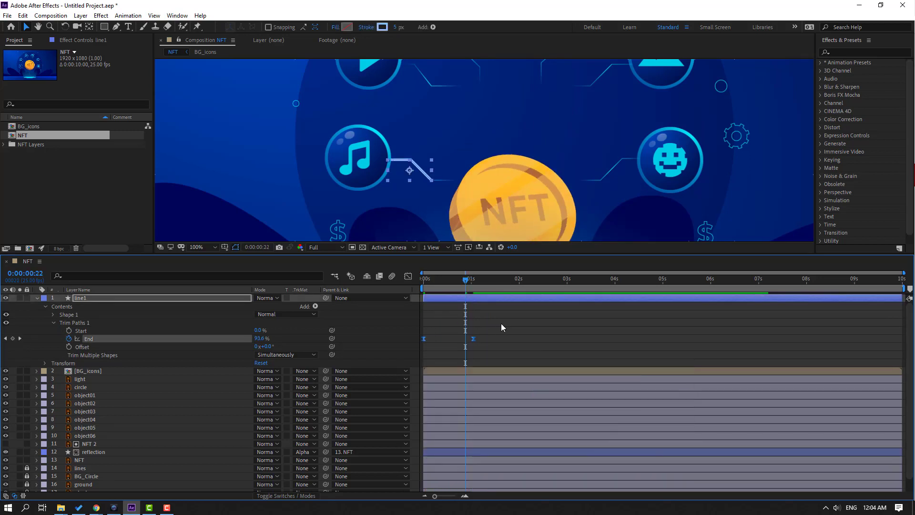
click(488, 330)
key(space)
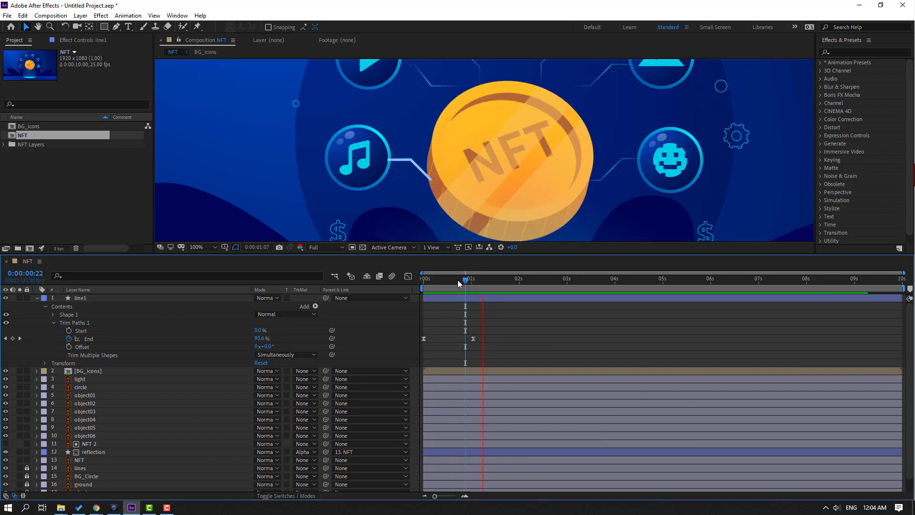
Step: Collapse line1's properties at 0:00:01:01 and apply the Stylize Glow effect to the layer with a Glow Radius of 18
drag(465, 279, 474, 280)
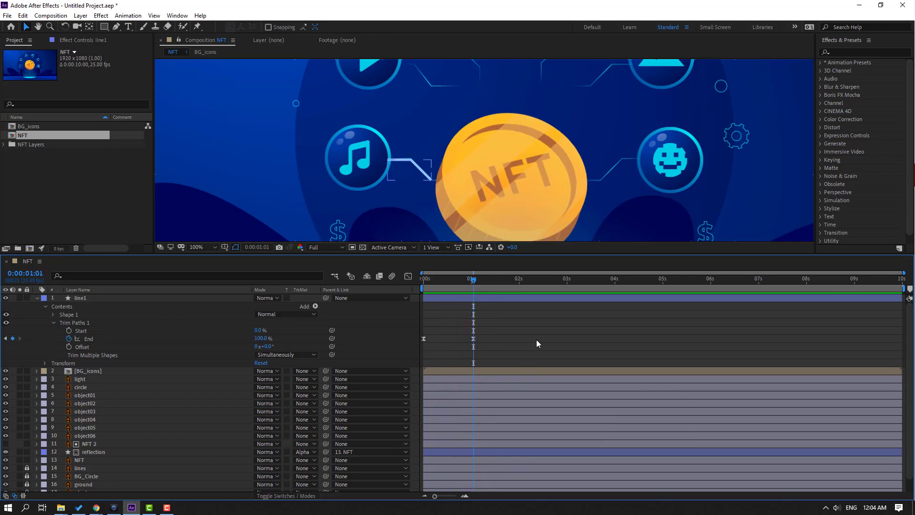
click(37, 299)
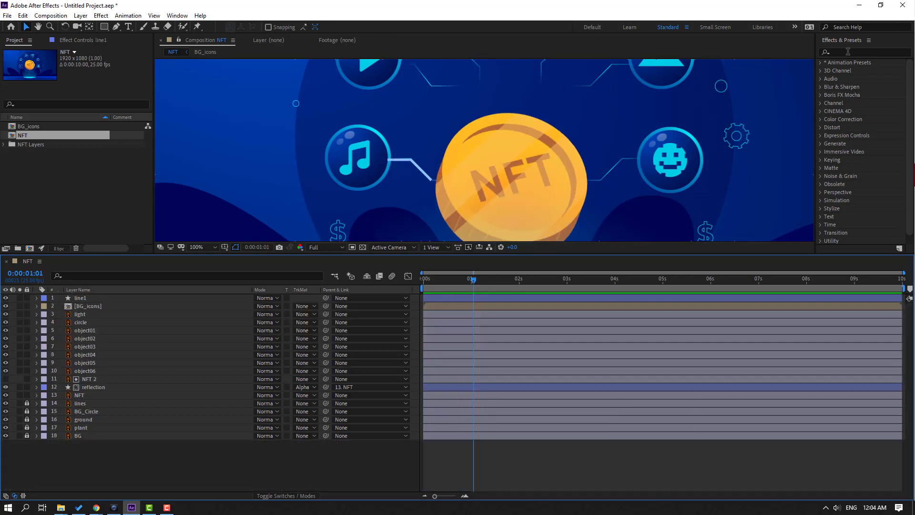
click(848, 51)
text(glow)
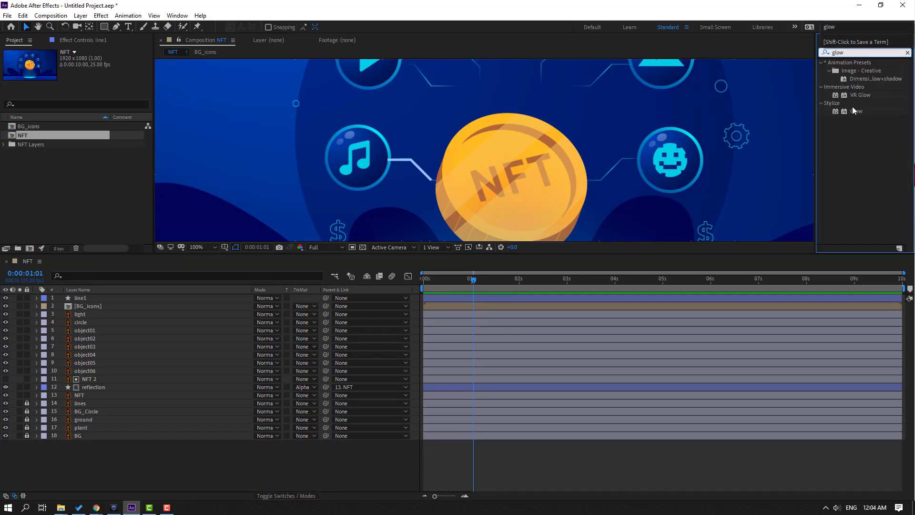
drag(855, 111, 80, 303)
scroll(484, 150, up, 1)
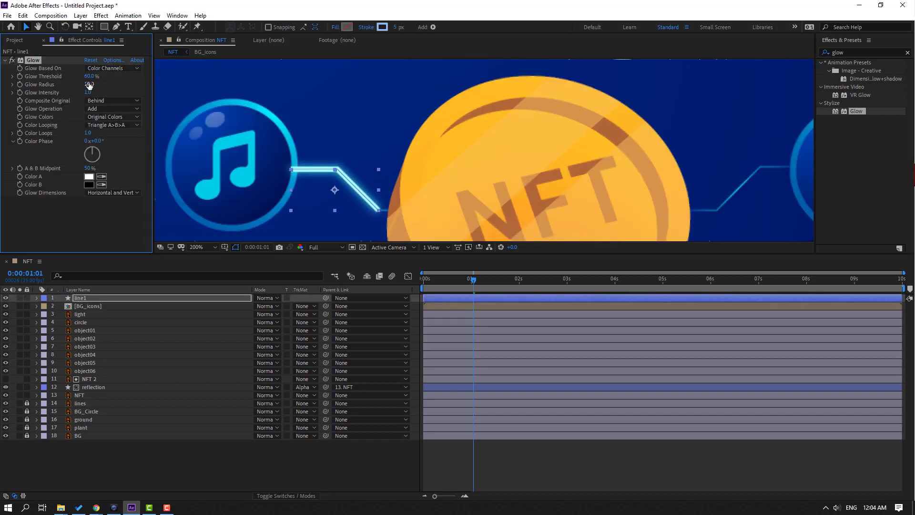
drag(90, 84, 89, 84)
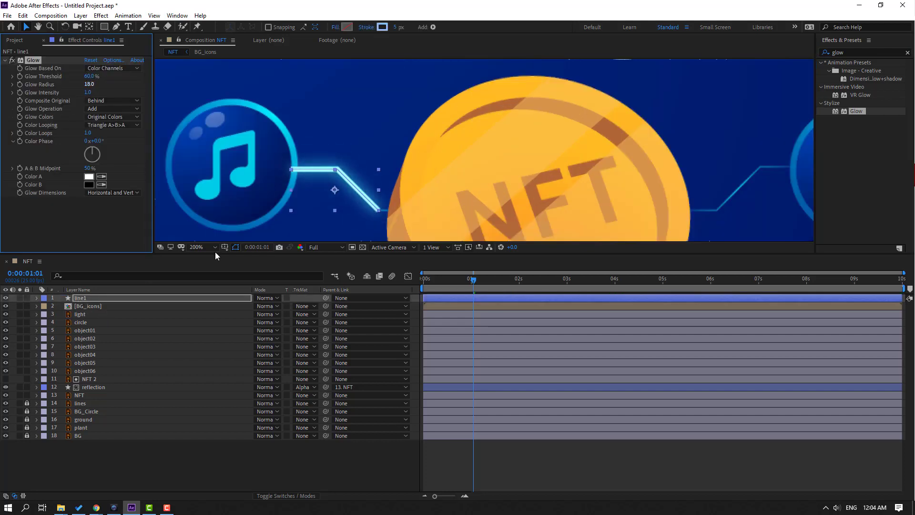
Step: Move line1's anchor point to the end of the line that meets the coin
click(327, 462)
scroll(444, 156, down, 1)
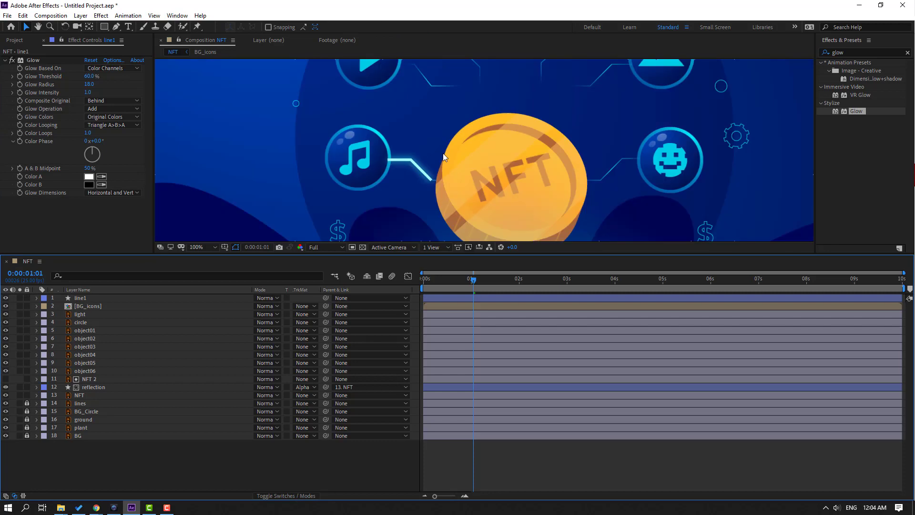
click(79, 298)
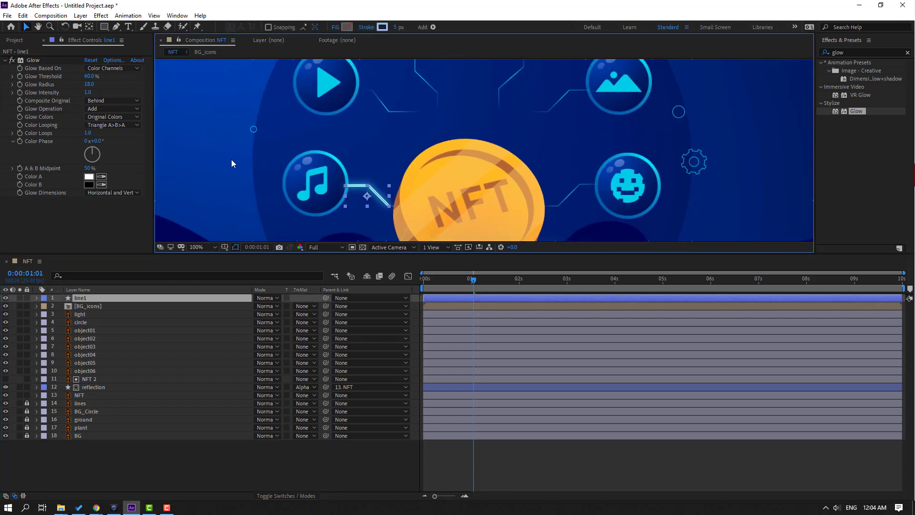
drag(232, 164, 328, 144)
click(89, 27)
key(period)
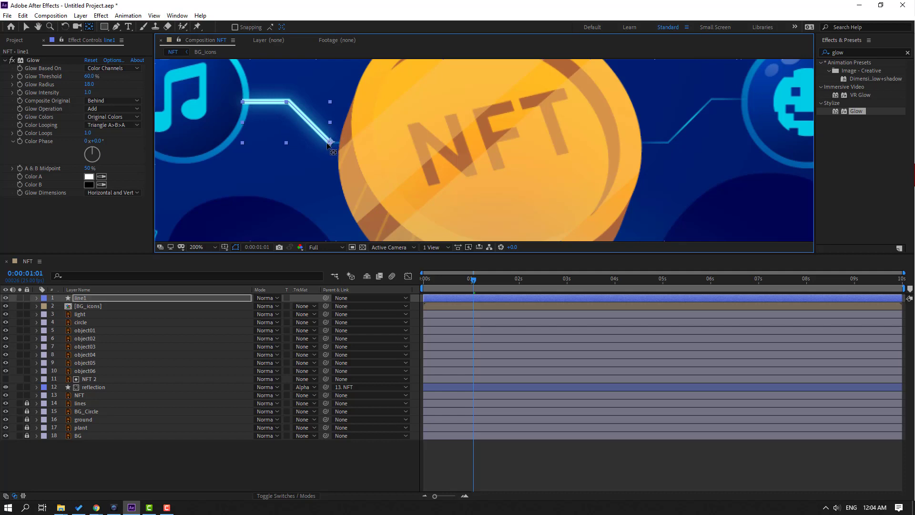
click(25, 26)
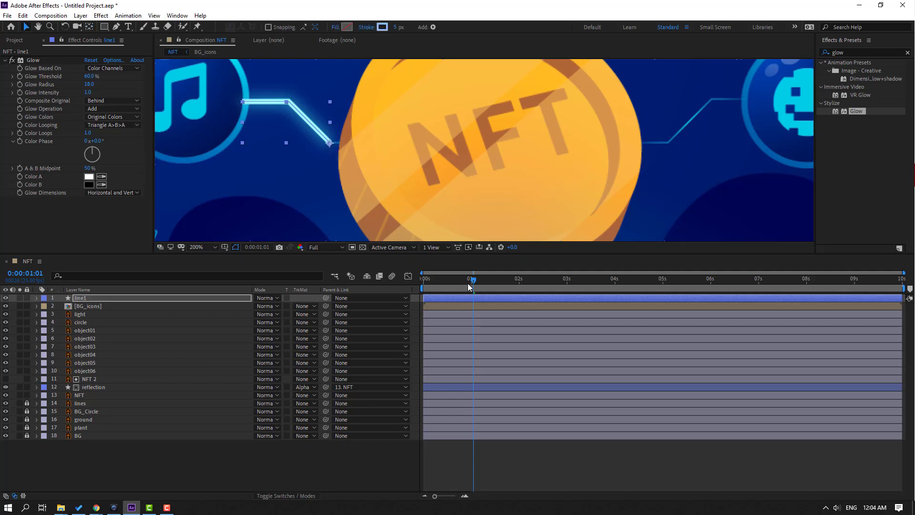
Step: At 0:00:03:03, extend line1's path farther over the coin at one end and into the music icon at the other
drag(470, 286, 574, 282)
click(116, 27)
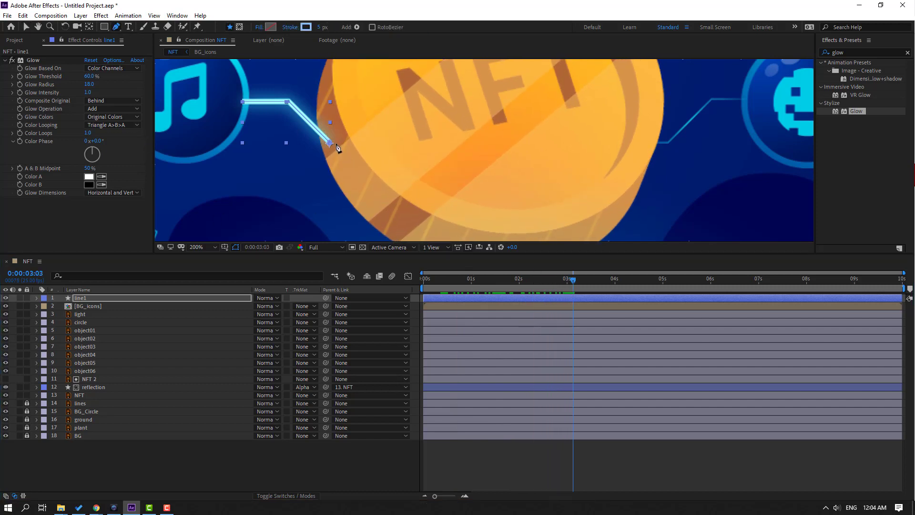
drag(329, 141, 366, 157)
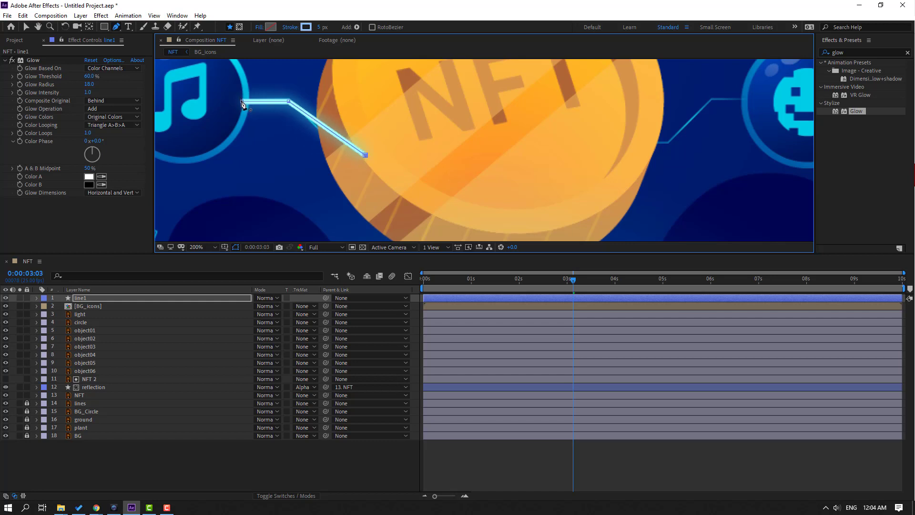
key(v)
drag(243, 103, 225, 102)
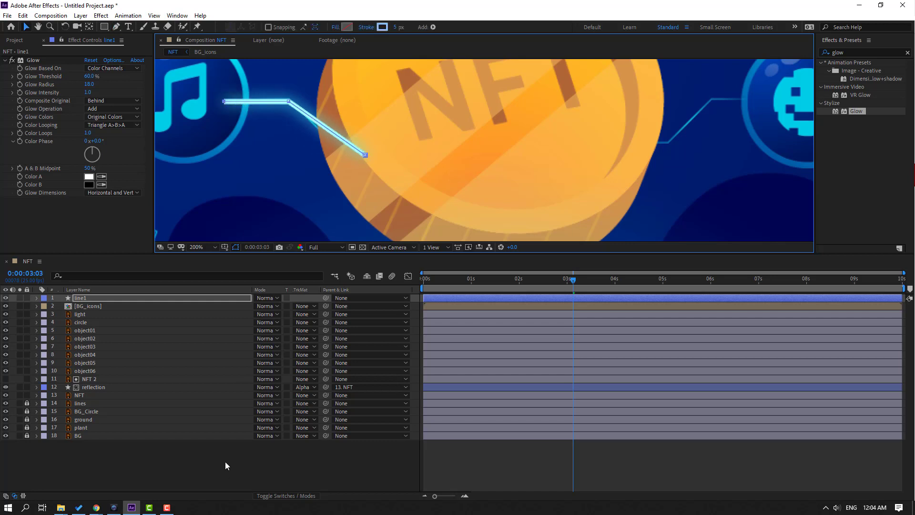
Step: Reposition line1's anchor point just beyond the extended coin end of the line
click(98, 298)
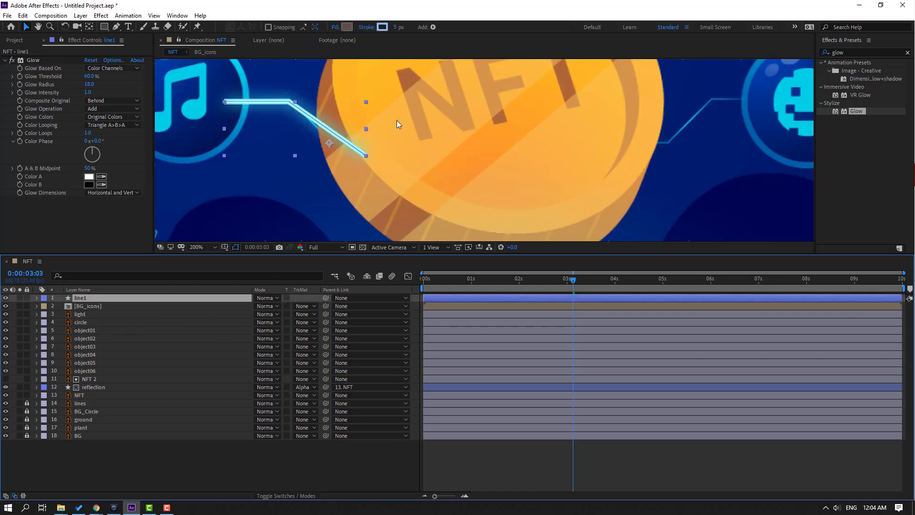
drag(341, 90, 334, 121)
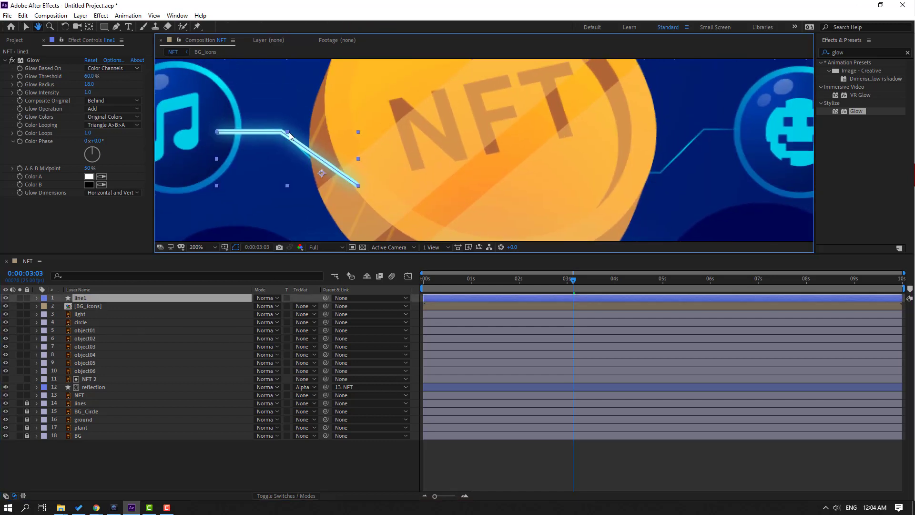
click(89, 27)
drag(322, 175, 357, 186)
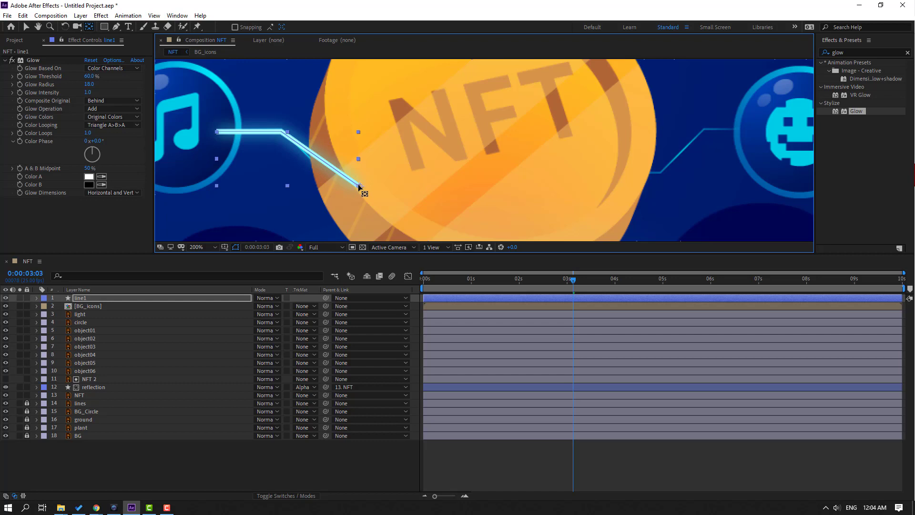
click(26, 27)
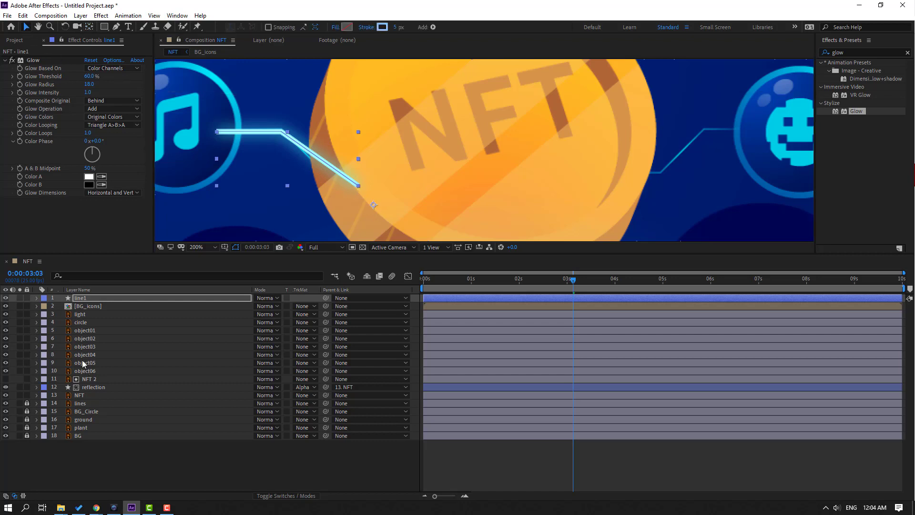
Step: Duplicate line1 and place the copy between the play icon and the coin
click(80, 299)
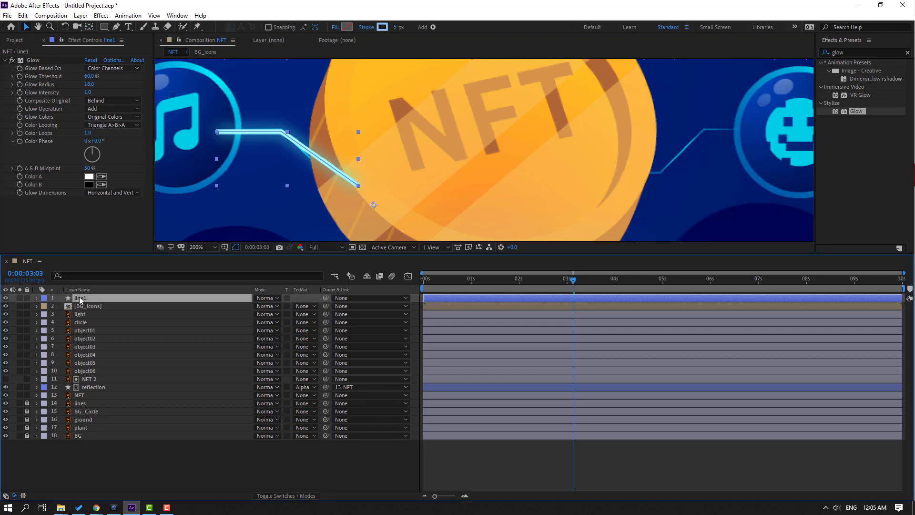
key(ctrl+d)
scroll(399, 153, down, 3)
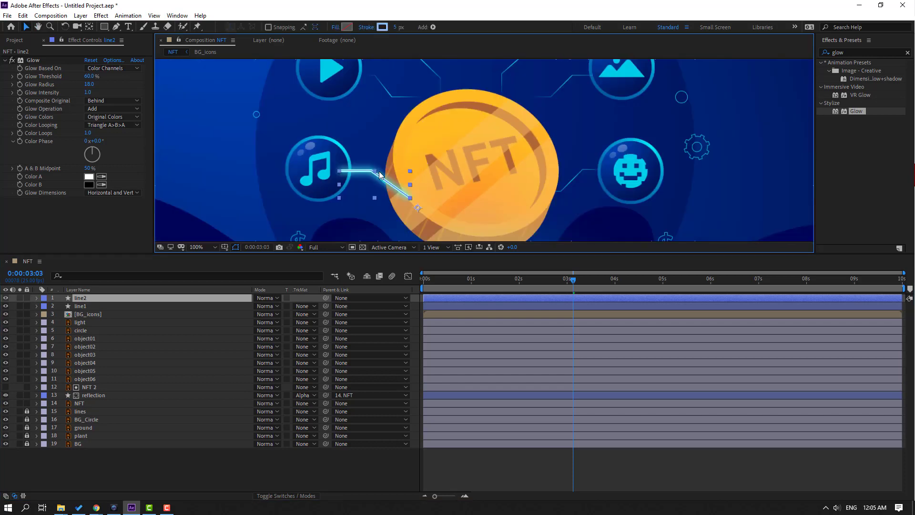
drag(416, 209, 401, 170)
Step: Duplicate line2, set the copy's Rotation to 60° and place it above the coin near the link icon
key(ctrl+d)
key(r)
drag(265, 306, 402, 233)
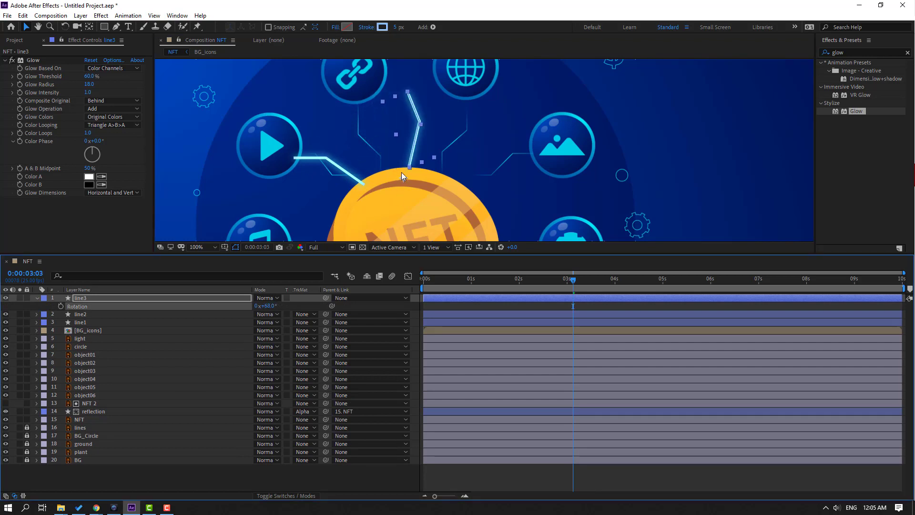
drag(402, 176, 392, 181)
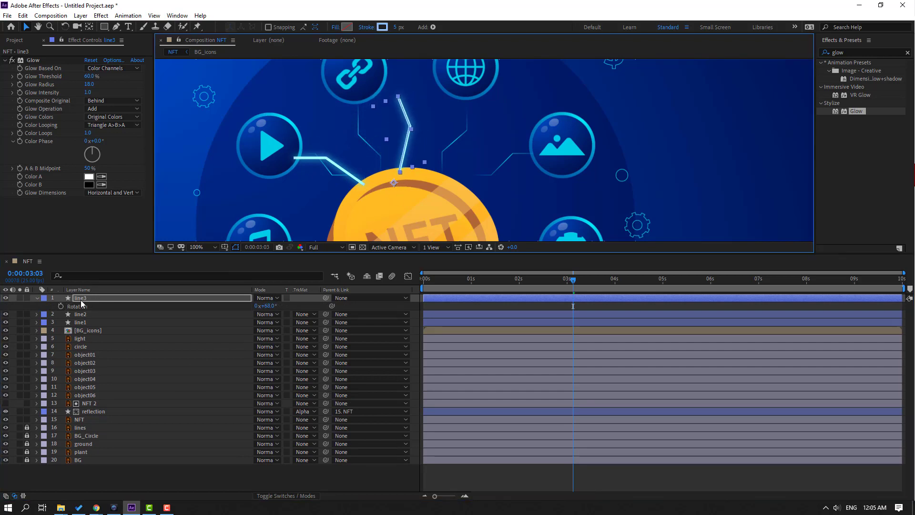
Step: Duplicate line3, rotate the copy to 88° and place it at the coin's edge toward the picture icon
click(38, 298)
key(ctrl+d)
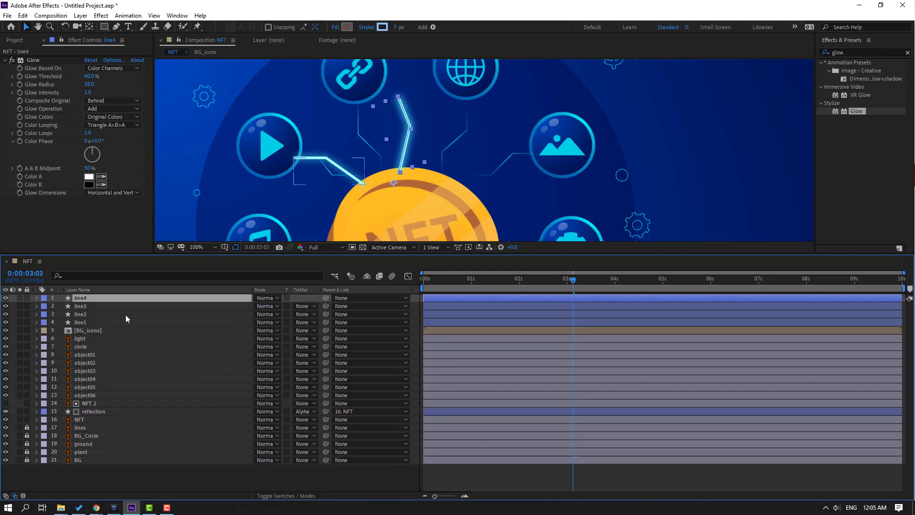
drag(390, 187, 446, 195)
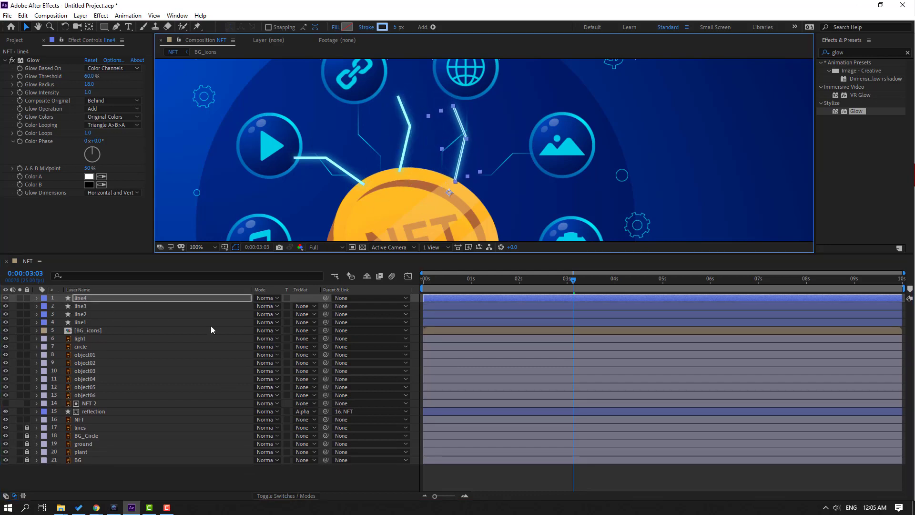
key(r)
drag(265, 306, 275, 305)
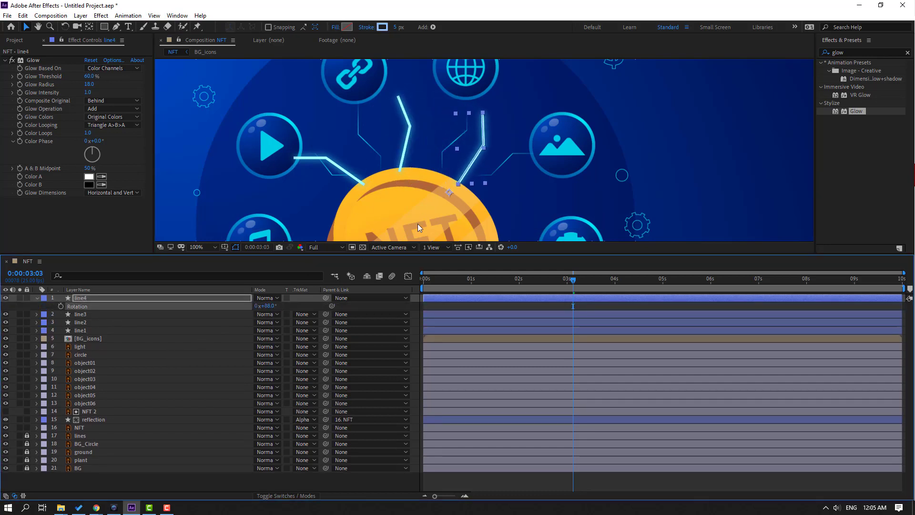
drag(451, 193, 385, 113)
key(space)
key(v)
Step: Duplicate line4, place the copy between the coin and the smiley icon at 115° Rotation, and collapse the layers' properties
ctrl+click(79, 300)
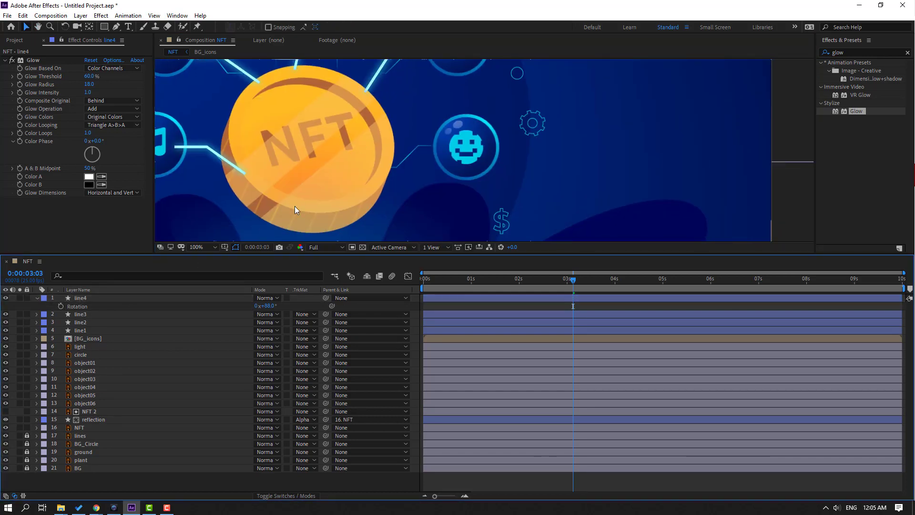
click(80, 297)
key(ctrl+d)
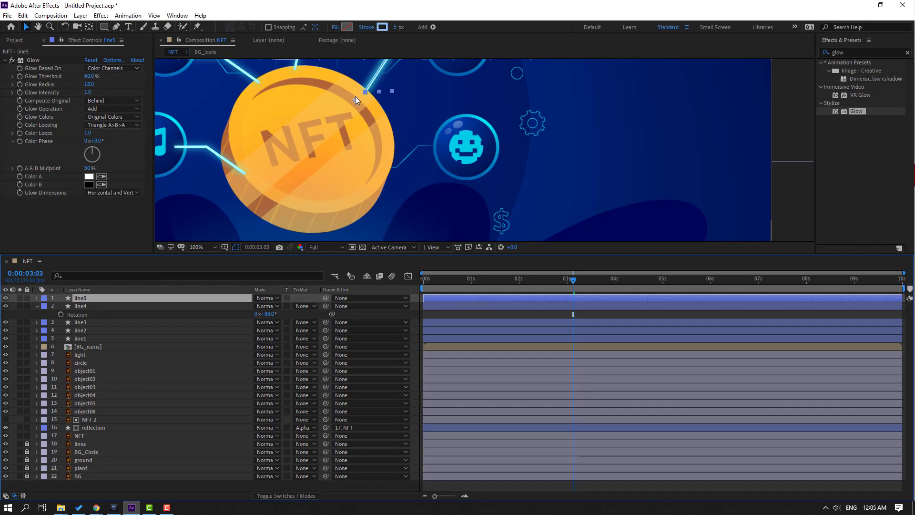
drag(355, 98, 376, 172)
key(r)
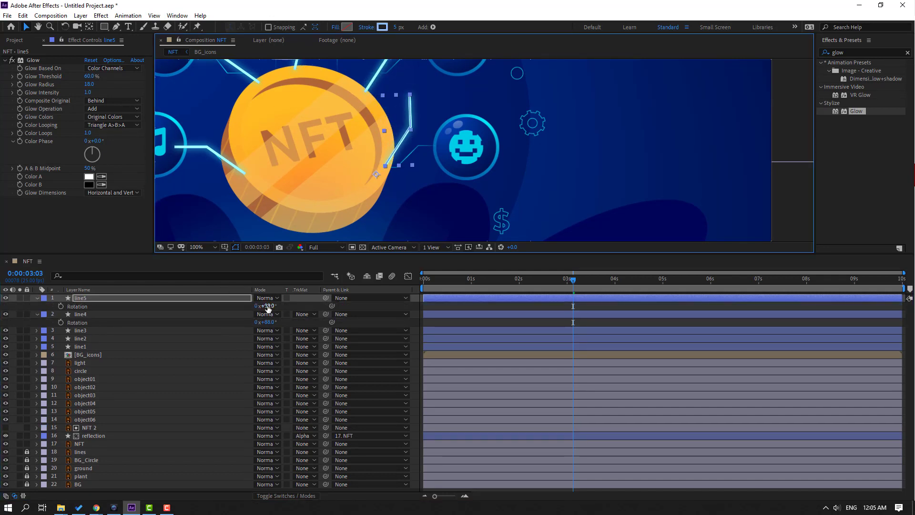
drag(268, 309, 282, 307)
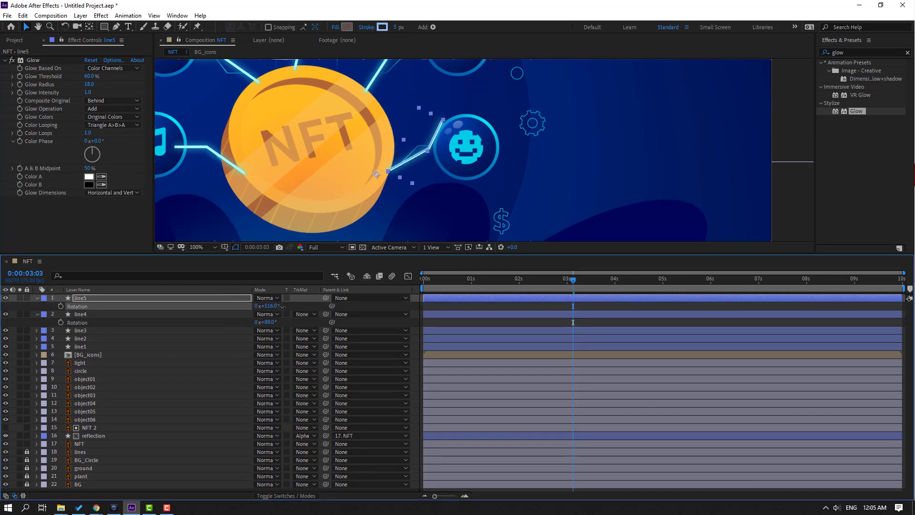
click(37, 298)
click(455, 314)
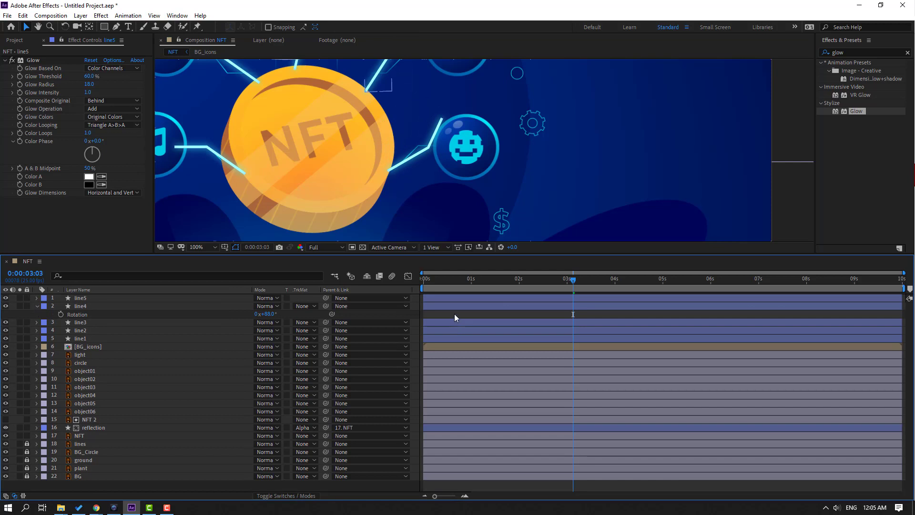
click(37, 306)
Step: Reshape line2's path by moving its three points to follow the thin connector between the play icon and the coin
click(79, 323)
drag(242, 84, 390, 186)
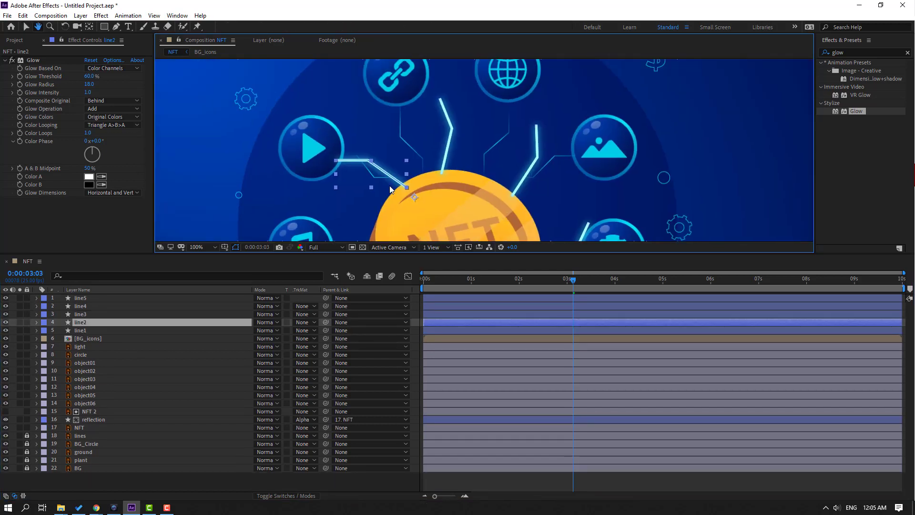
scroll(391, 186, up, 1)
drag(287, 200, 352, 156)
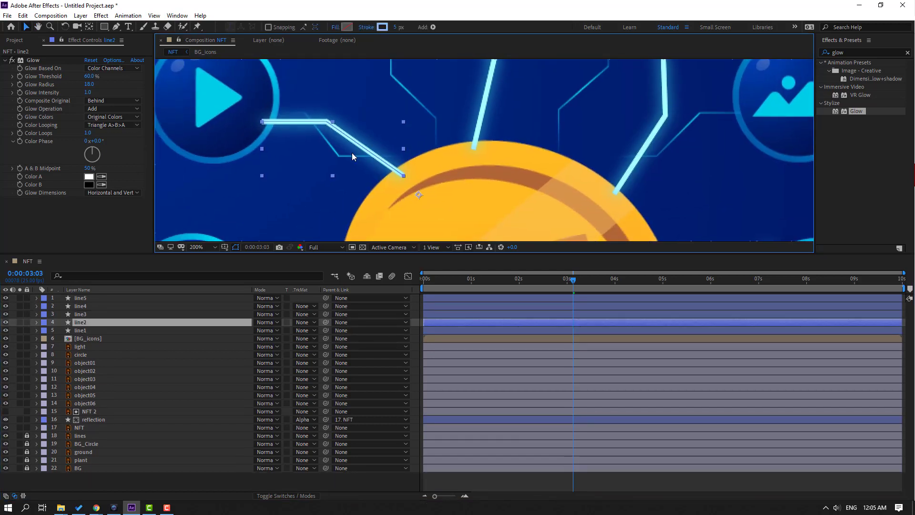
click(117, 28)
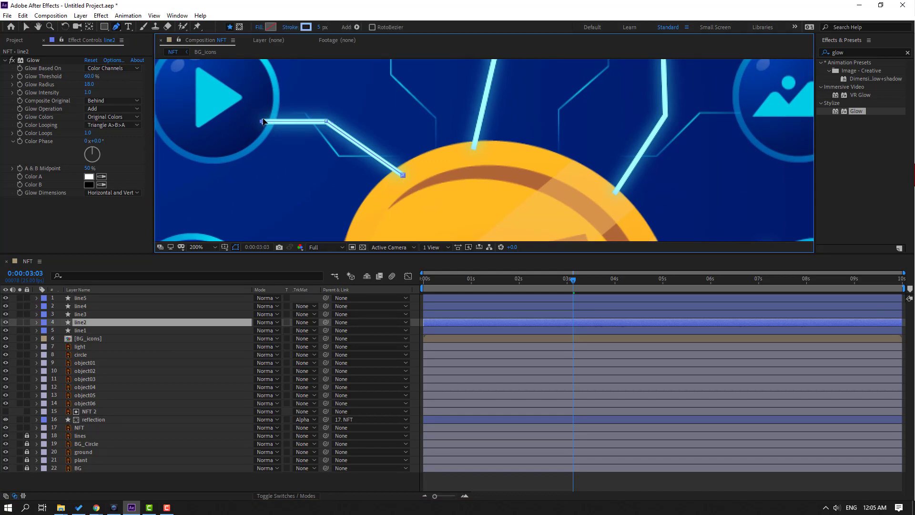
drag(263, 123, 266, 101)
drag(327, 123, 341, 157)
drag(267, 101, 306, 115)
drag(403, 175, 438, 161)
key(v)
drag(340, 158, 337, 155)
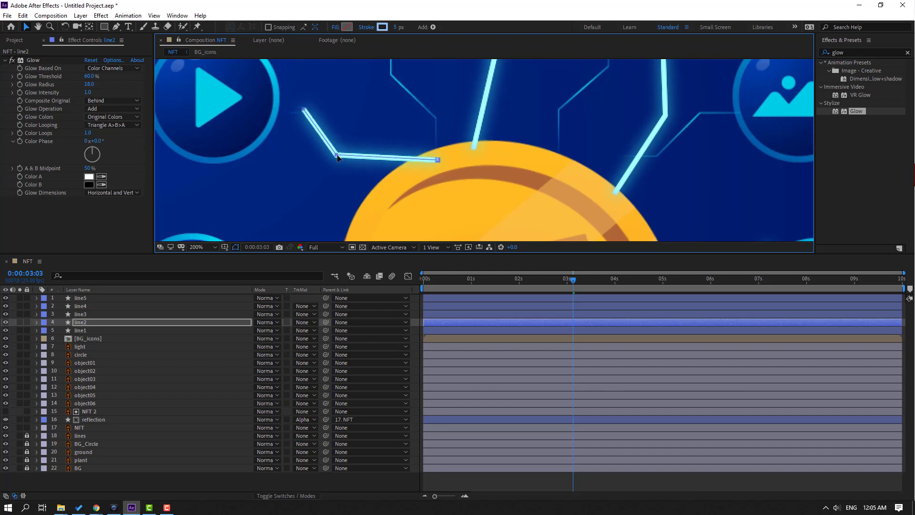
Step: Reshape line3's path by moving its points toward the connector between the link icon and the coin
drag(418, 107, 315, 165)
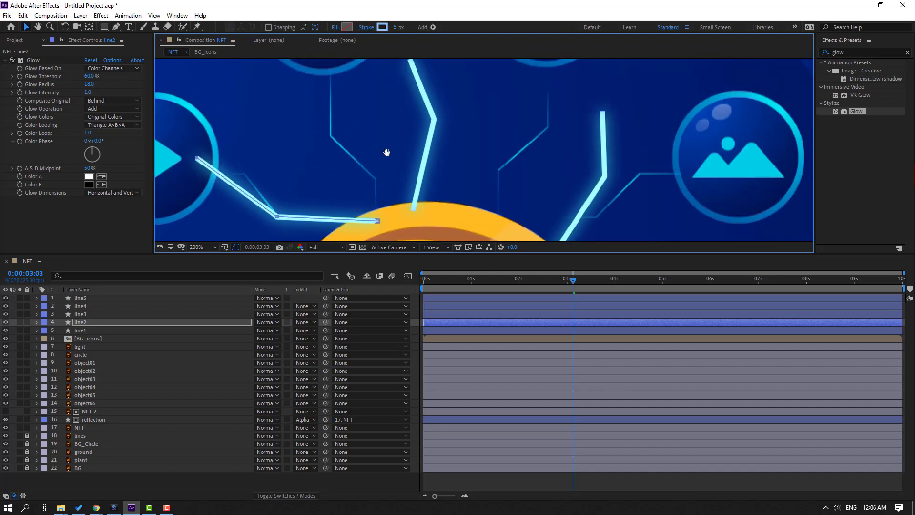
click(366, 208)
key(g)
drag(370, 207, 344, 212)
drag(391, 118, 387, 120)
drag(388, 120, 377, 177)
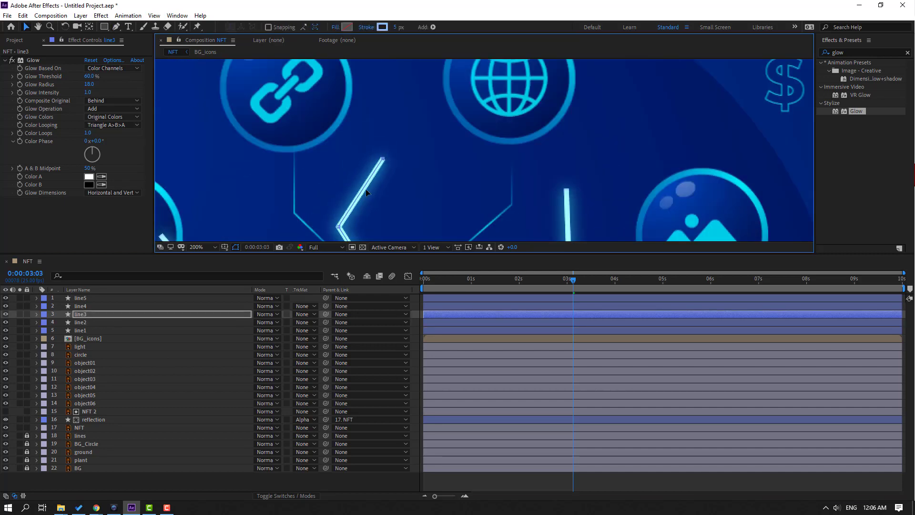
click(408, 100)
Step: Reshape the paths of line4 and line5 to follow the connectors to the picture and smiley icons
drag(525, 201, 469, 130)
drag(387, 128, 401, 155)
drag(420, 215, 324, 67)
click(345, 145)
drag(348, 143, 322, 139)
drag(267, 190, 261, 192)
drag(375, 84, 393, 144)
key(v)
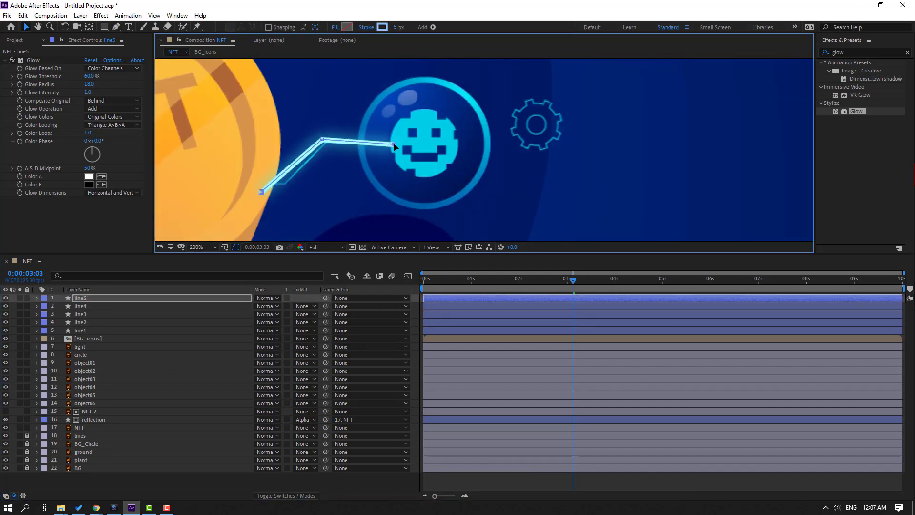
Step: Stagger the line2 to line5 layers so each starts slightly later than the previous one, and preview up to 0:00:01:15
click(481, 476)
scroll(342, 229, down, 2)
drag(550, 142, 565, 158)
drag(517, 285, 423, 291)
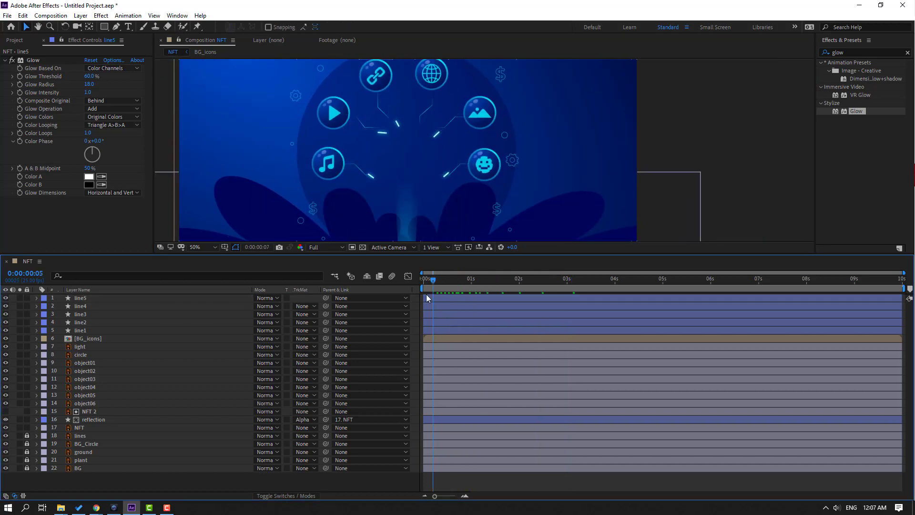
click(88, 323)
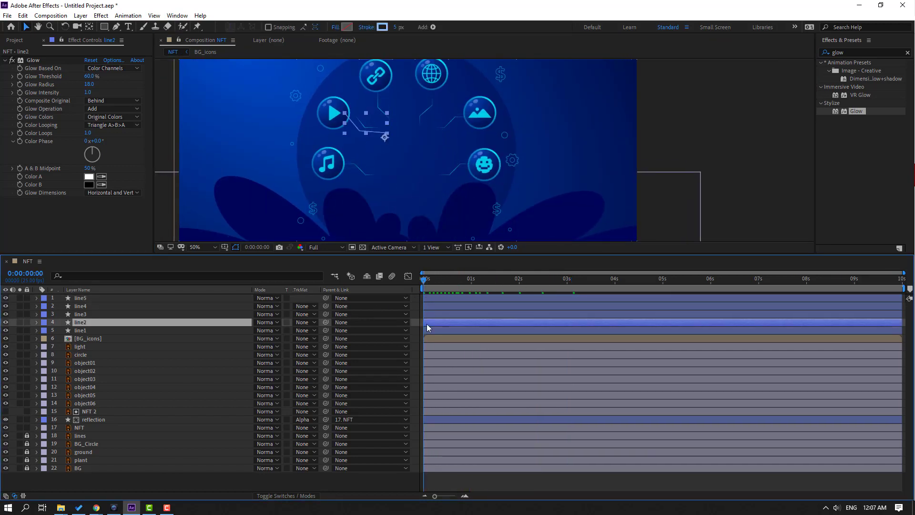
click(437, 317)
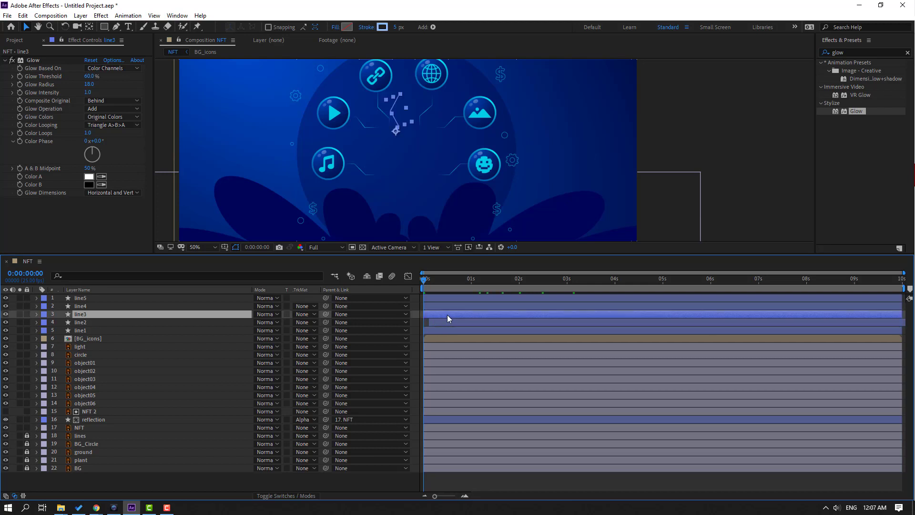
drag(447, 315, 488, 279)
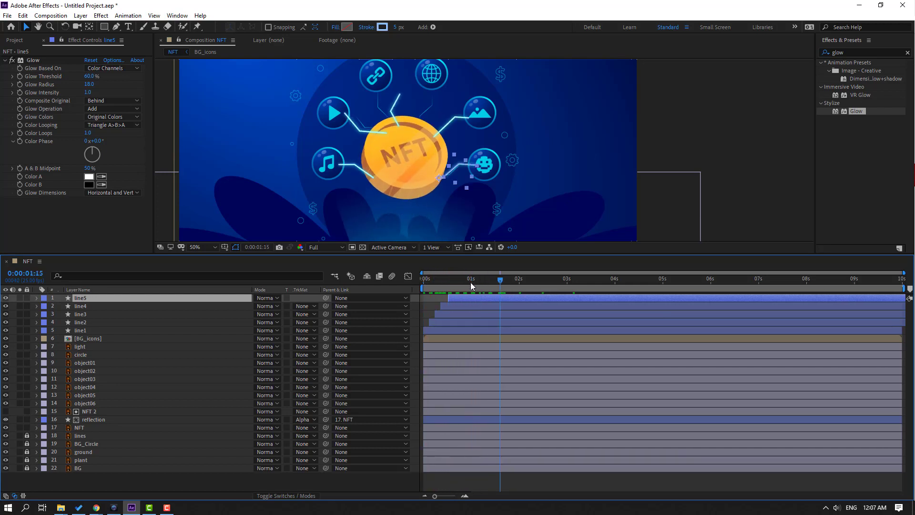
Step: Shift line3, line4 and line5 to earlier, uneven start times and preview the lines from the start to 0:00:01:05
click(440, 280)
click(439, 317)
mouse_move(439, 318)
mouse_down()
mouse_move(430, 319)
mouse_move(442, 301)
mouse_up()
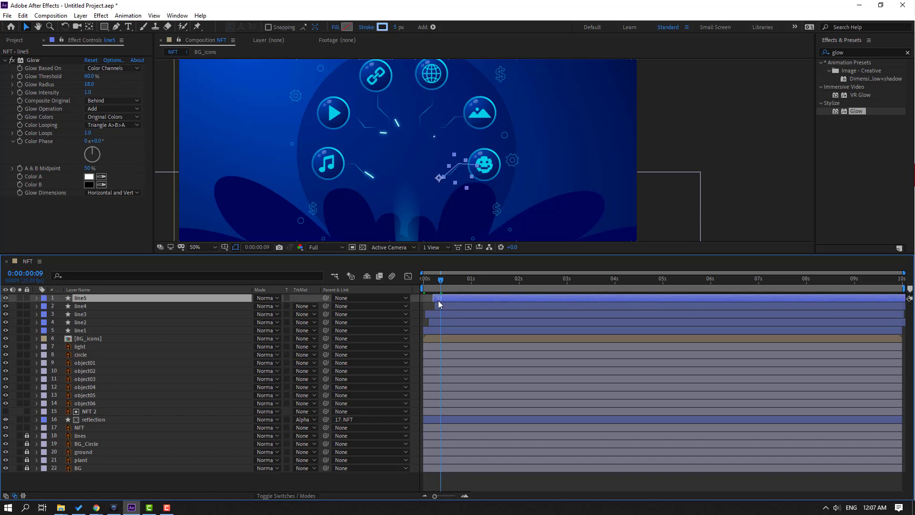
drag(415, 281, 481, 280)
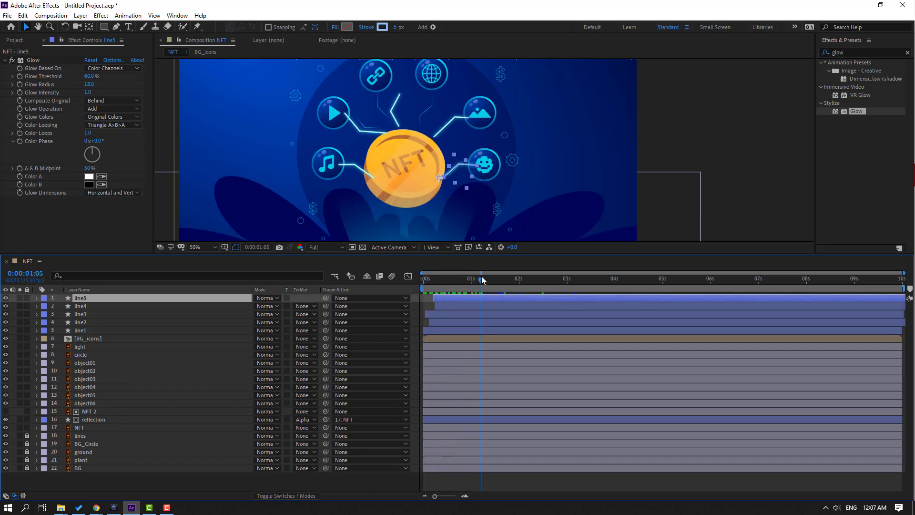
Step: Shift line1 to line5 together so they begin at about 1.5 seconds, keeping their stagger, and preview the animation
shift+click(80, 330)
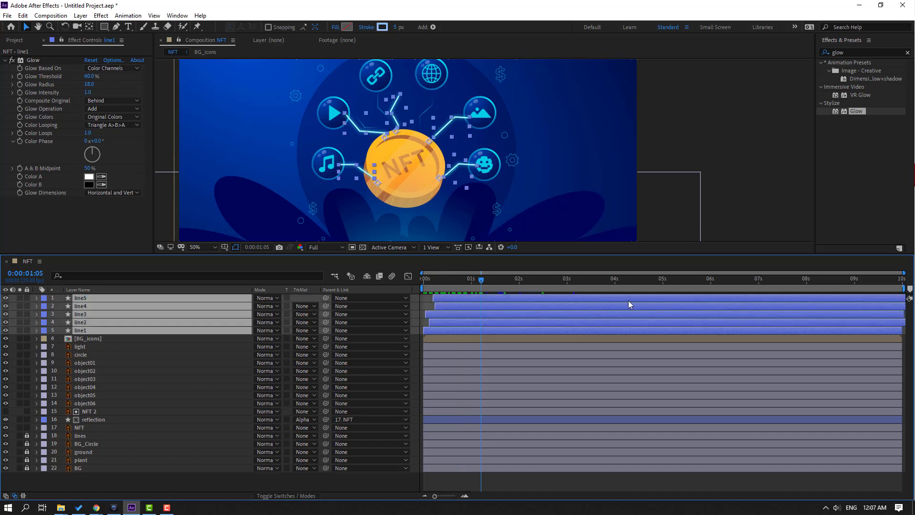
drag(629, 301, 851, 301)
drag(487, 281, 509, 280)
drag(318, 199, 343, 171)
drag(509, 273, 537, 280)
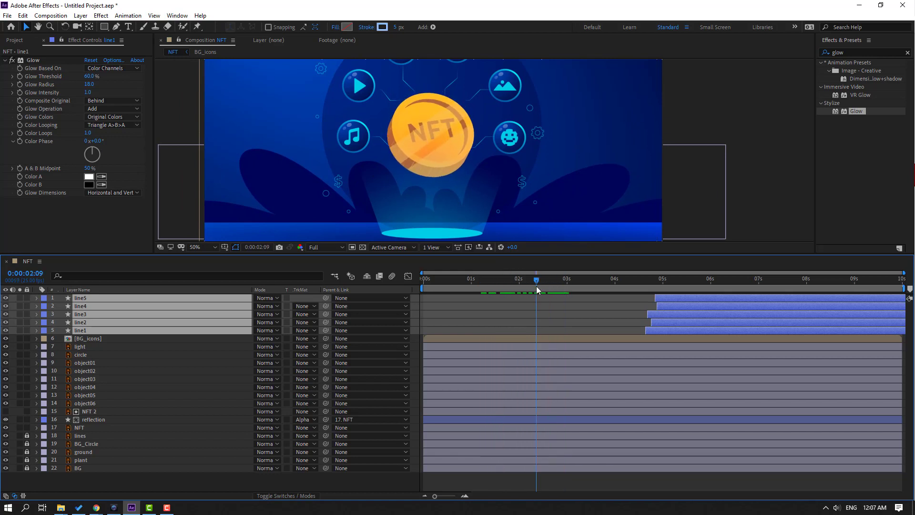
drag(673, 298, 539, 320)
drag(484, 278, 517, 301)
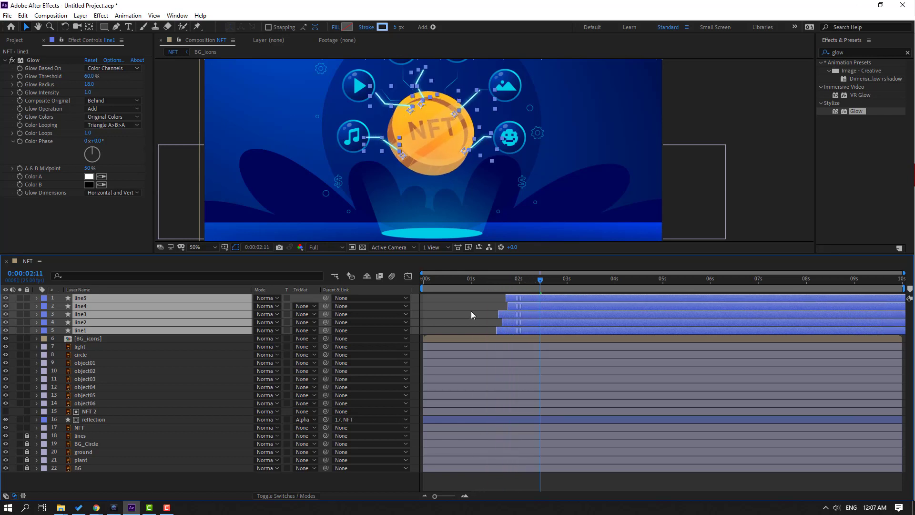
click(471, 311)
key(space)
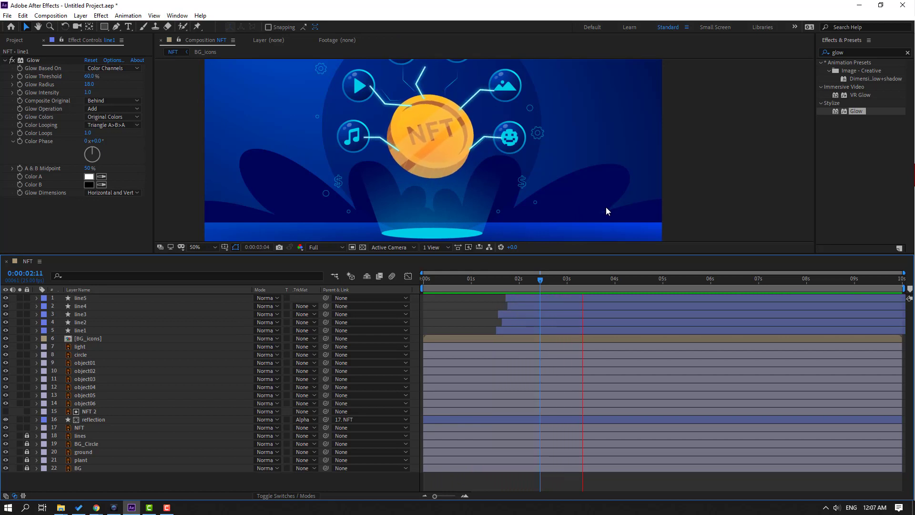
Step: Move the line1 to line5 layers directly beneath the NFT coin layer, enlarge the composition view and preview the animation
click(548, 278)
click(80, 331)
shift+click(80, 298)
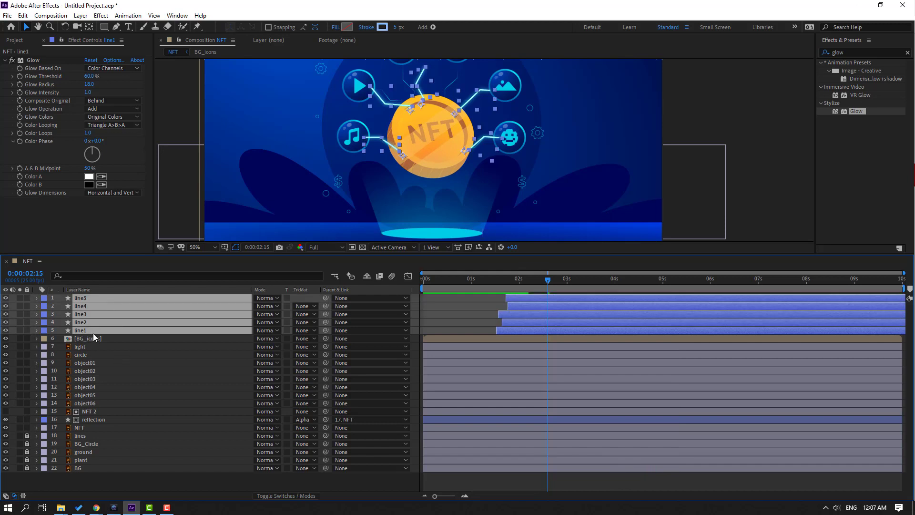
drag(114, 333, 125, 429)
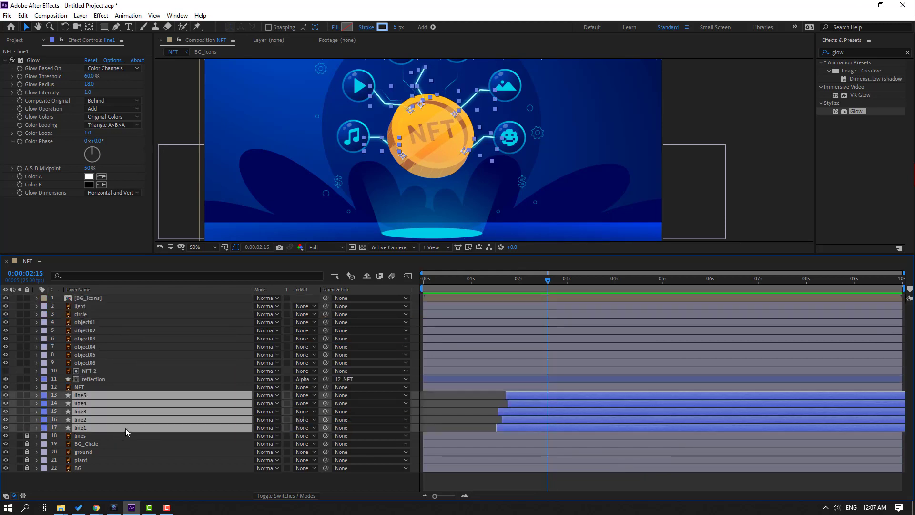
click(358, 482)
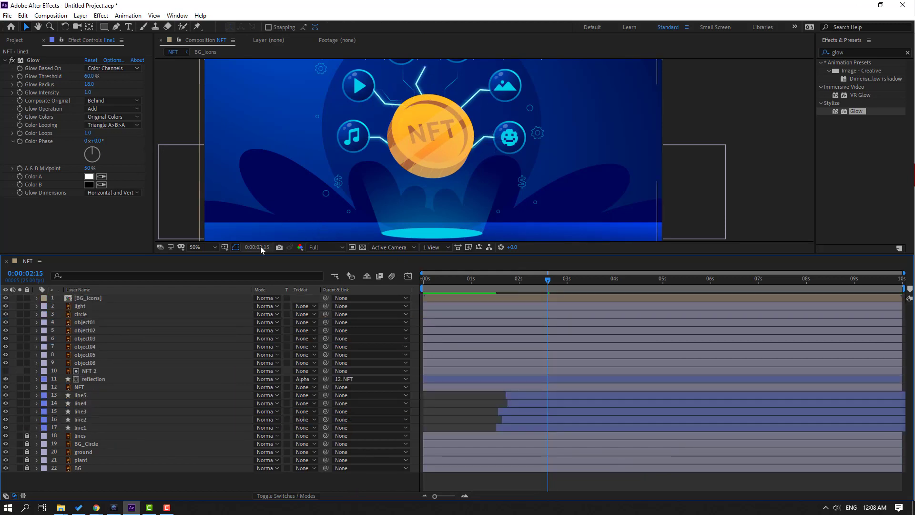
drag(263, 255, 272, 320)
key(space)
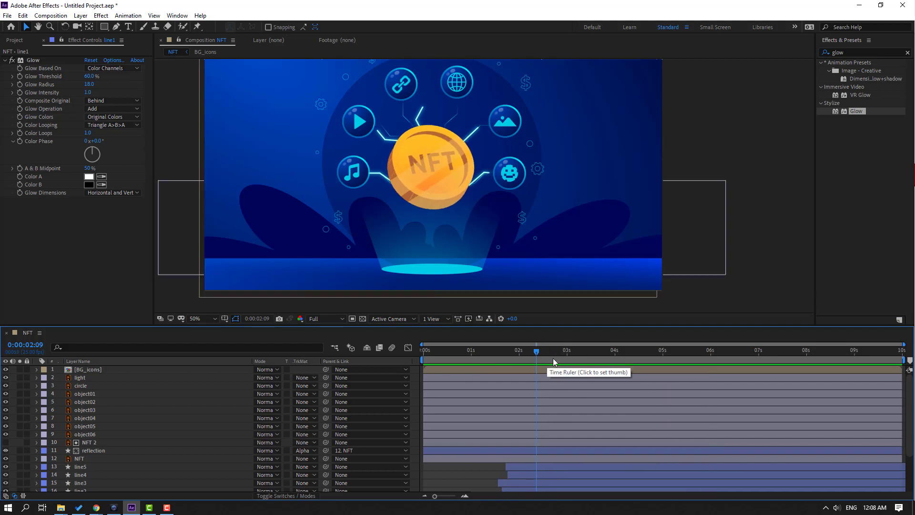
Step: At 0:00:03:18, extend the coin-side end point of line5's path so it reaches behind the coin
click(601, 353)
click(96, 468)
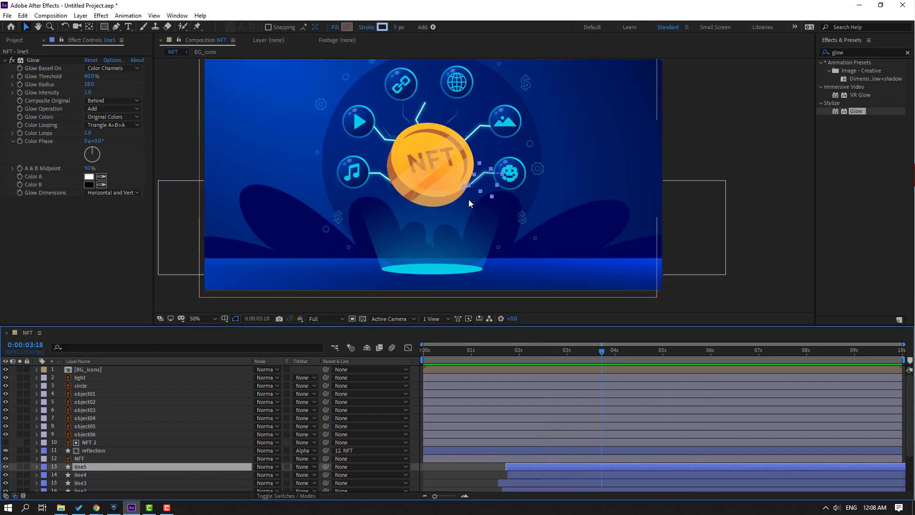
scroll(468, 199, up, 3)
click(116, 27)
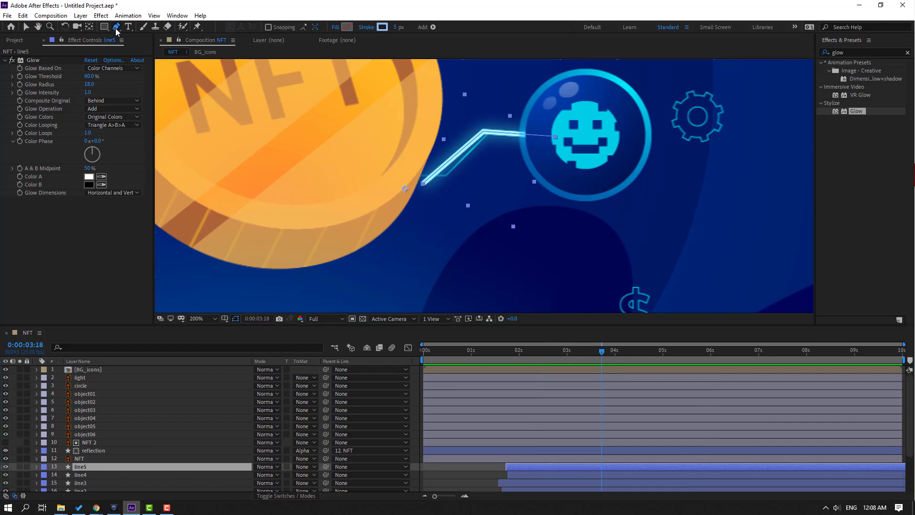
drag(423, 185, 381, 195)
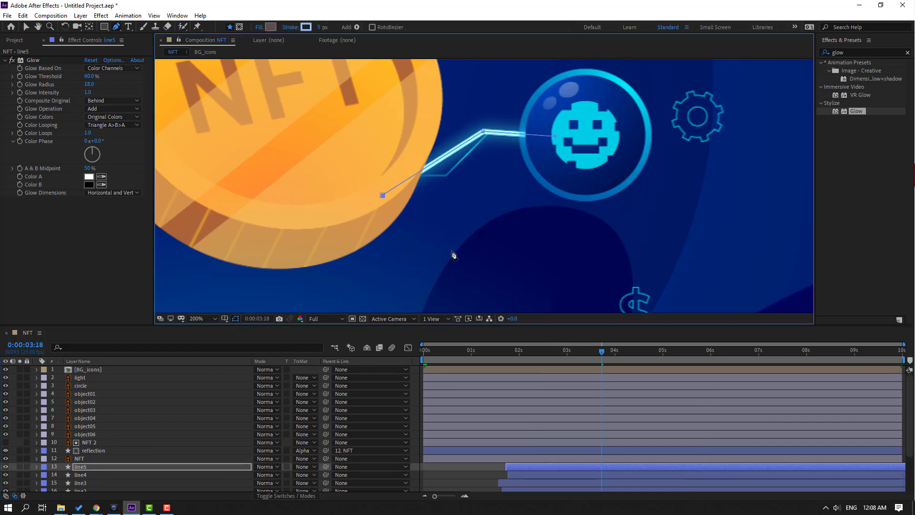
key(/)
click(26, 27)
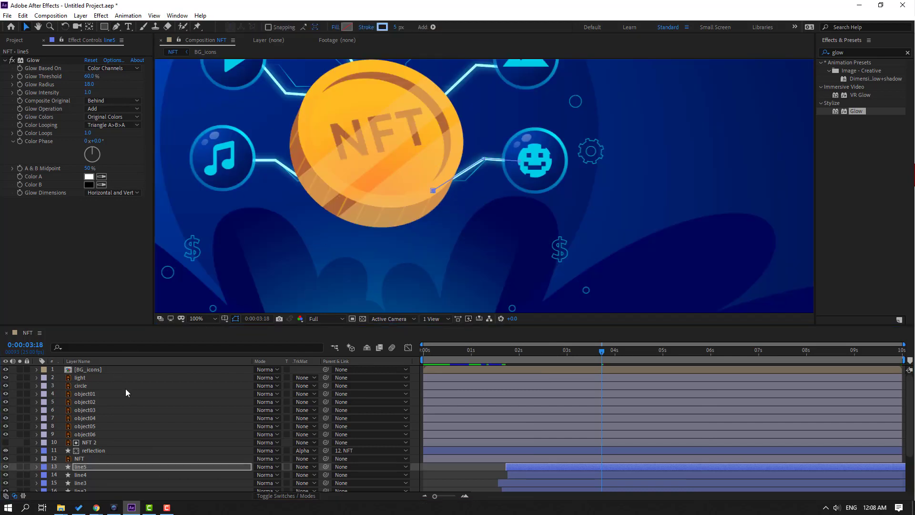
Step: Unlock the original static lines layer and delete it
scroll(124, 396, down, 3)
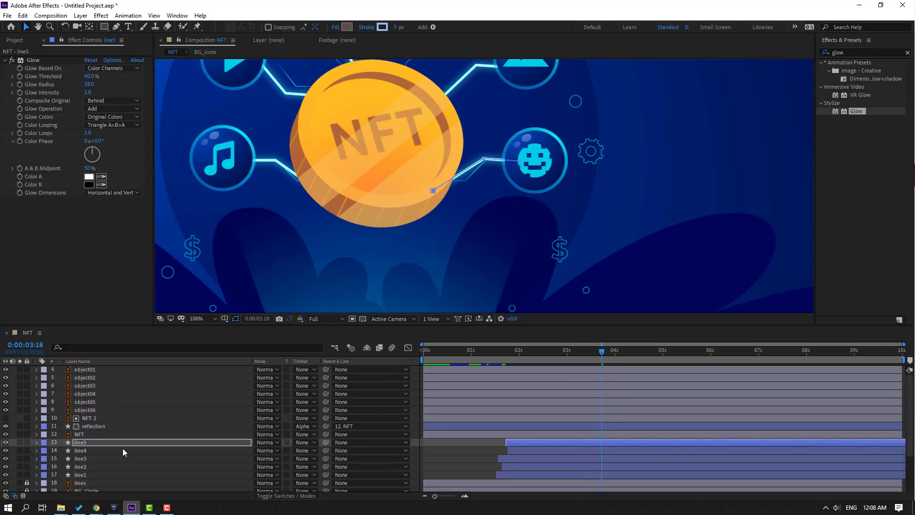
scroll(122, 451, down, 3)
click(20, 454)
click(20, 455)
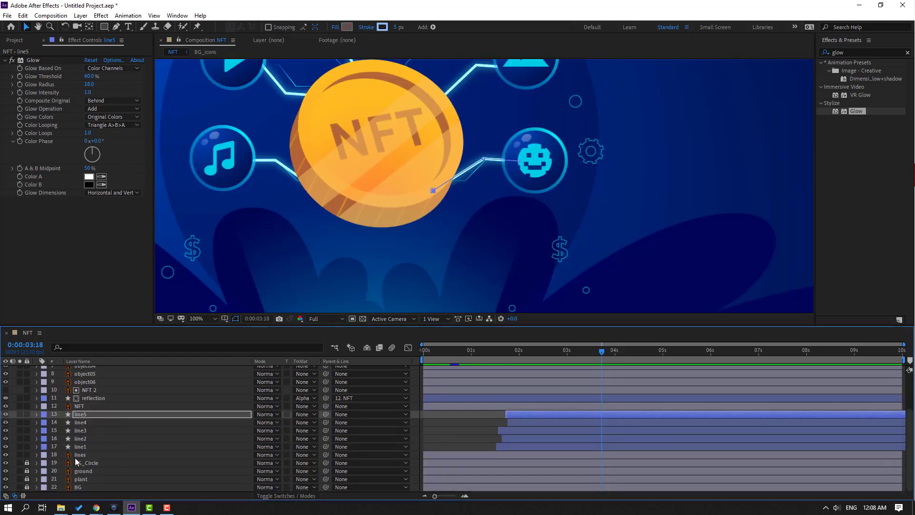
click(75, 456)
key(Delete)
scroll(427, 230, down, 2)
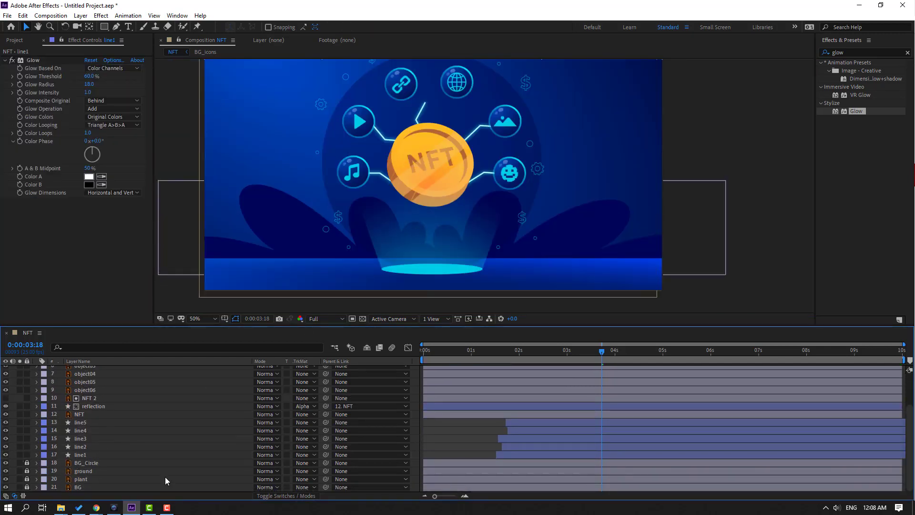
Step: Apply Animation Composer's Overshoot Scale From Anchor Point starter preset to object06 as an In transition
scroll(79, 423, up, 5)
click(93, 434)
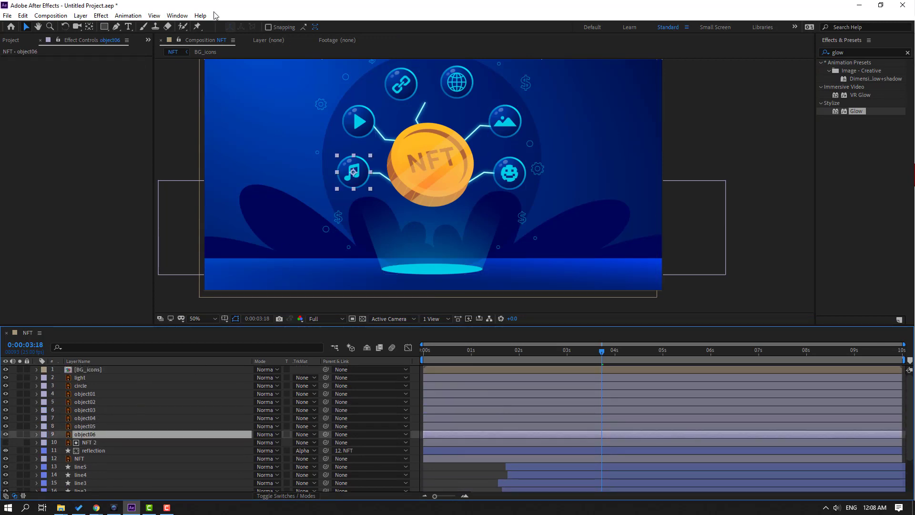
click(176, 15)
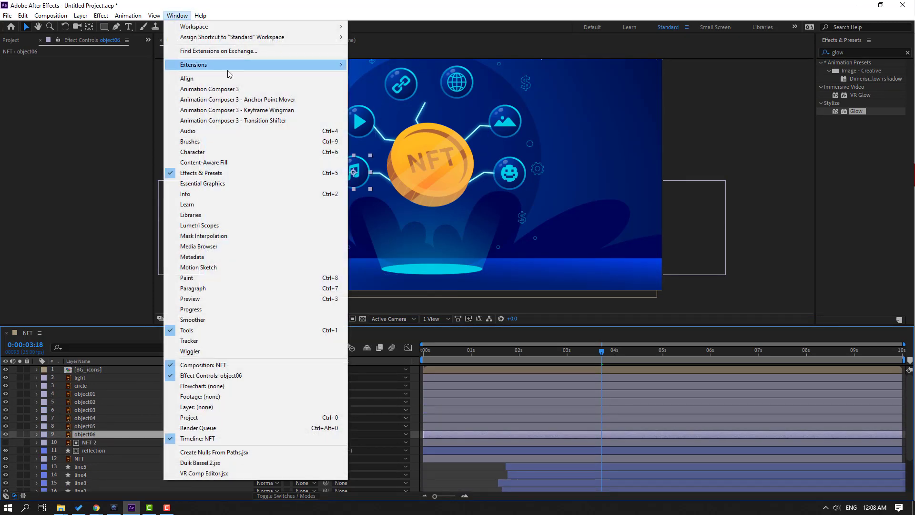
click(213, 90)
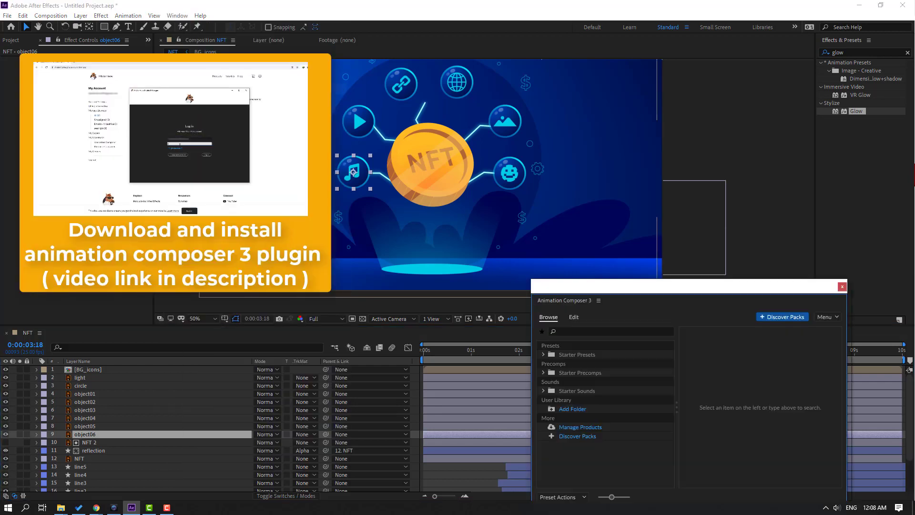
click(544, 355)
click(554, 363)
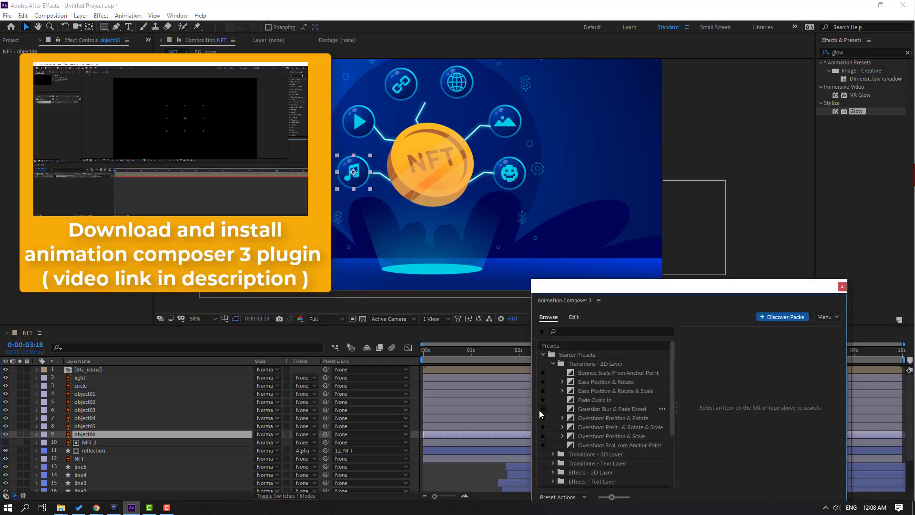
click(579, 447)
drag(697, 304, 662, 251)
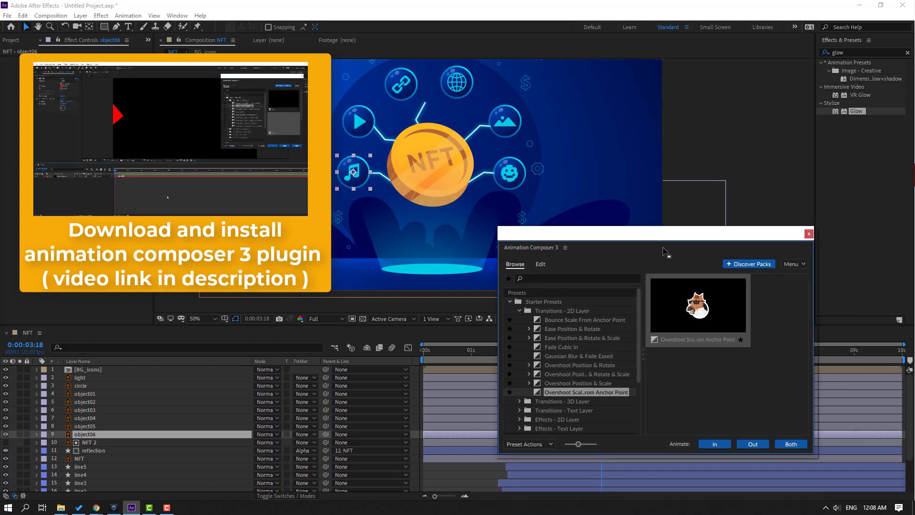
click(714, 443)
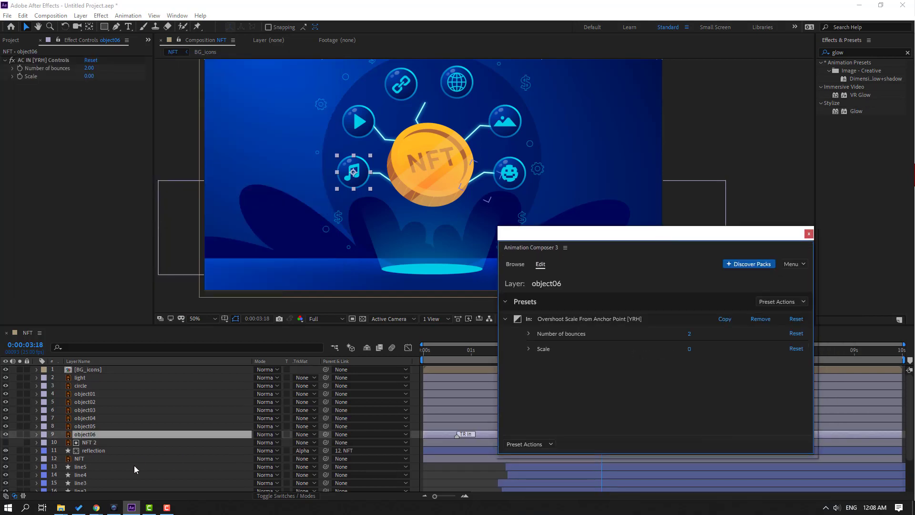
Step: Apply the same Overshoot Scale In transition to object01 through object05, and close Animation Composer
drag(91, 426, 101, 394)
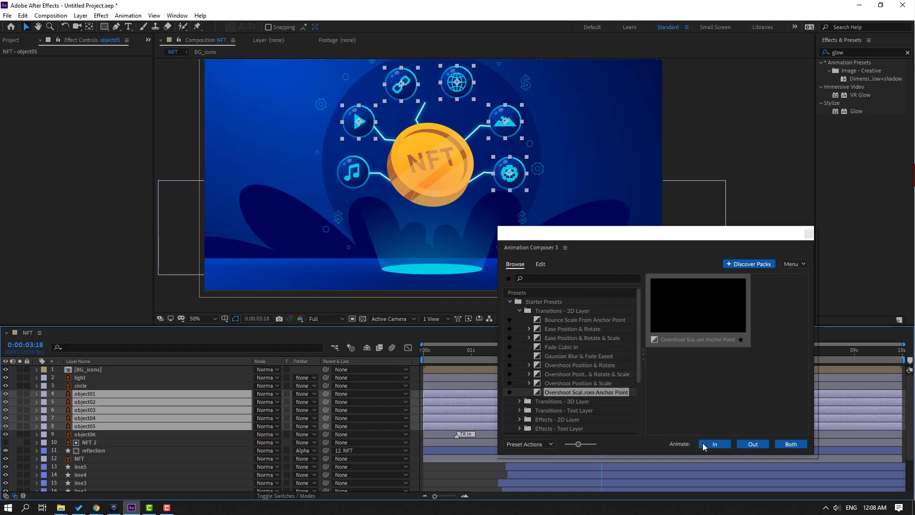
click(714, 444)
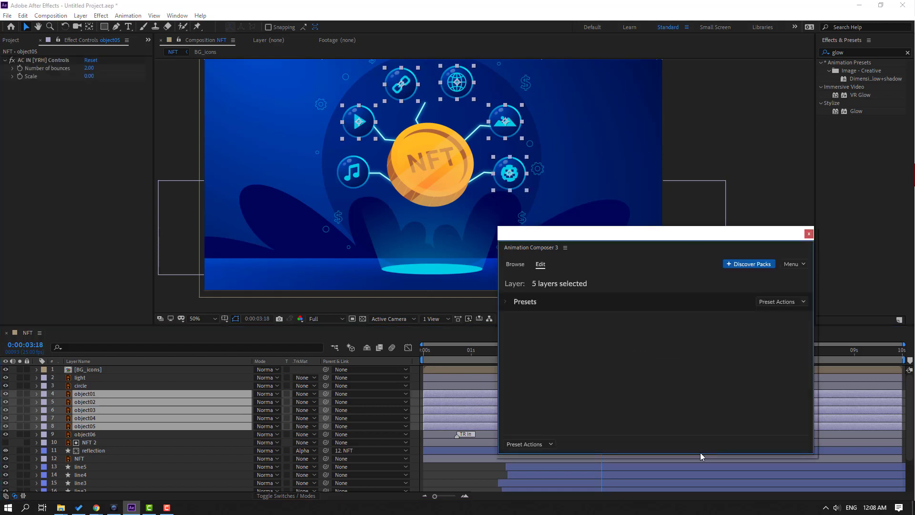
click(809, 234)
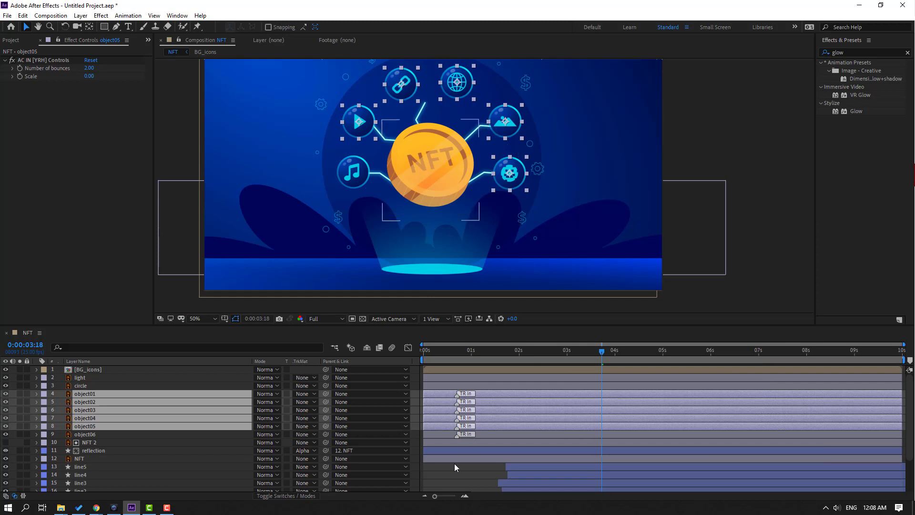
Step: Move the In transition markers of object01 to object06 to slightly later, uneven times from about 1 second onward
click(461, 434)
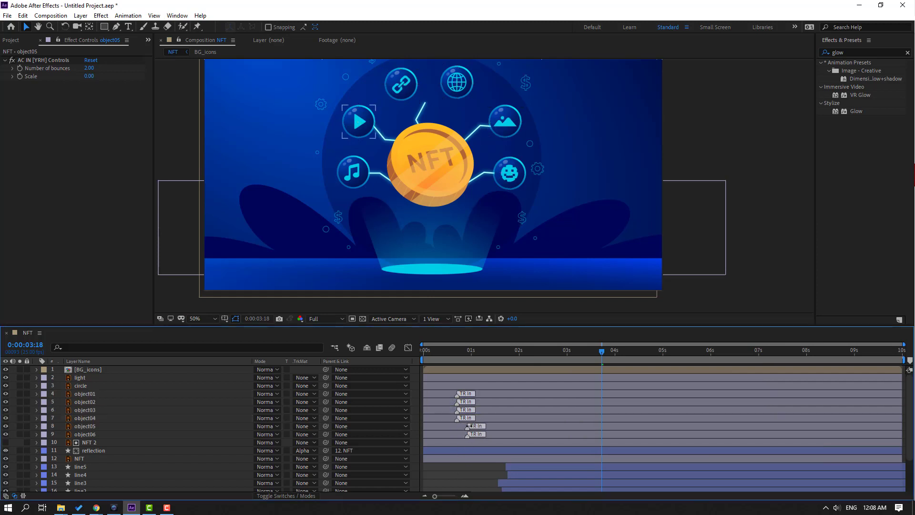
mouse_move(459, 420)
mouse_down()
mouse_move(470, 419)
mouse_move(474, 396)
mouse_up()
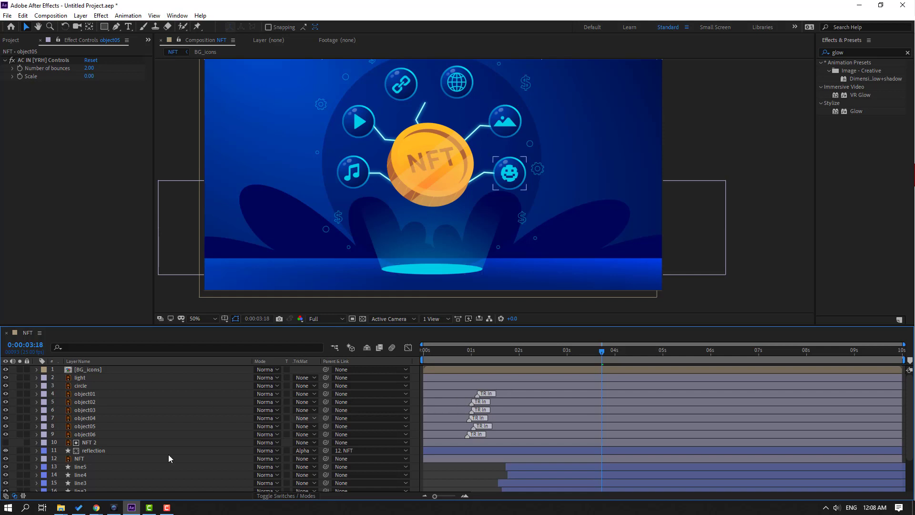
click(462, 443)
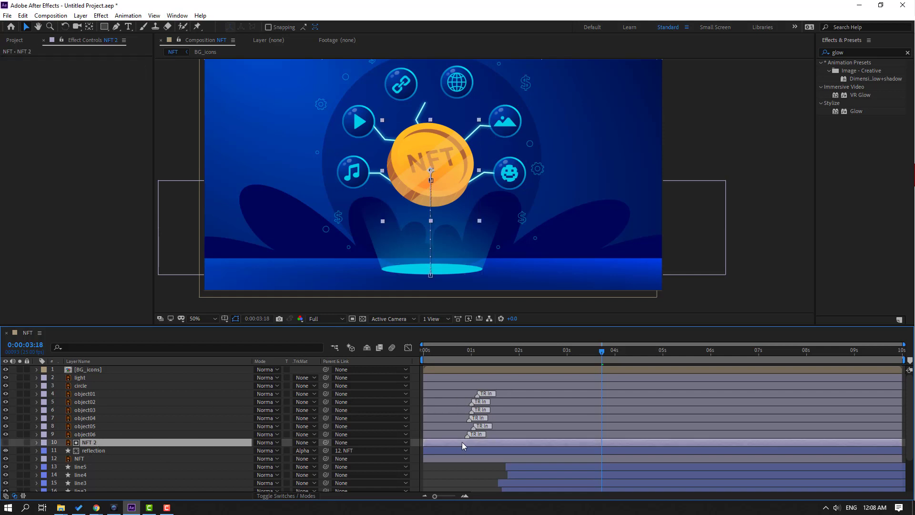
Step: Shift the object06 to object01 layers to uneven start times between about 1.5 and 1.8 seconds
click(140, 434)
scroll(502, 452, down, 3)
drag(440, 393, 522, 402)
scroll(477, 420, up, 3)
click(434, 428)
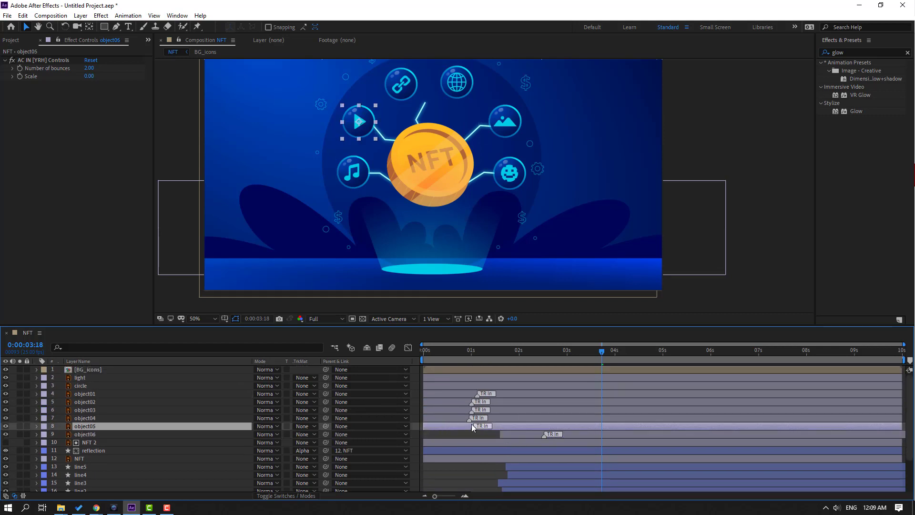
drag(472, 425, 519, 422)
drag(442, 417, 560, 410)
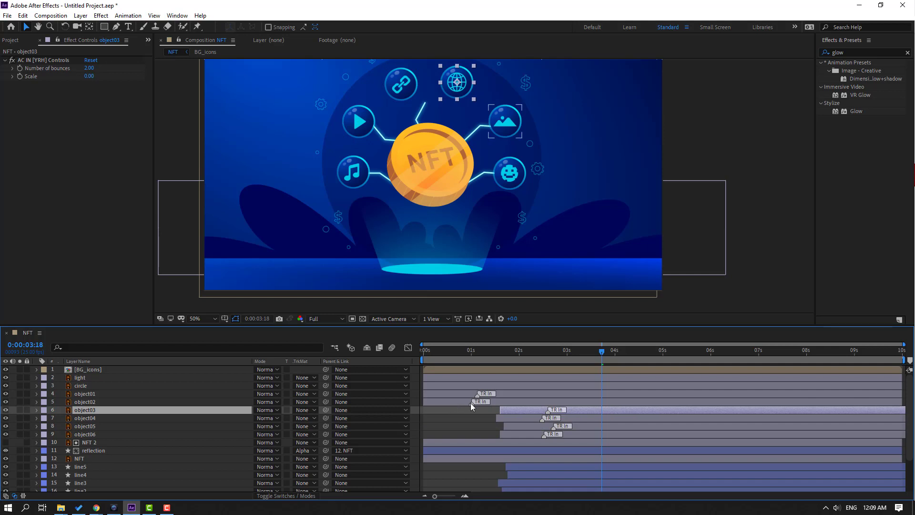
drag(471, 402, 539, 403)
drag(448, 394, 517, 396)
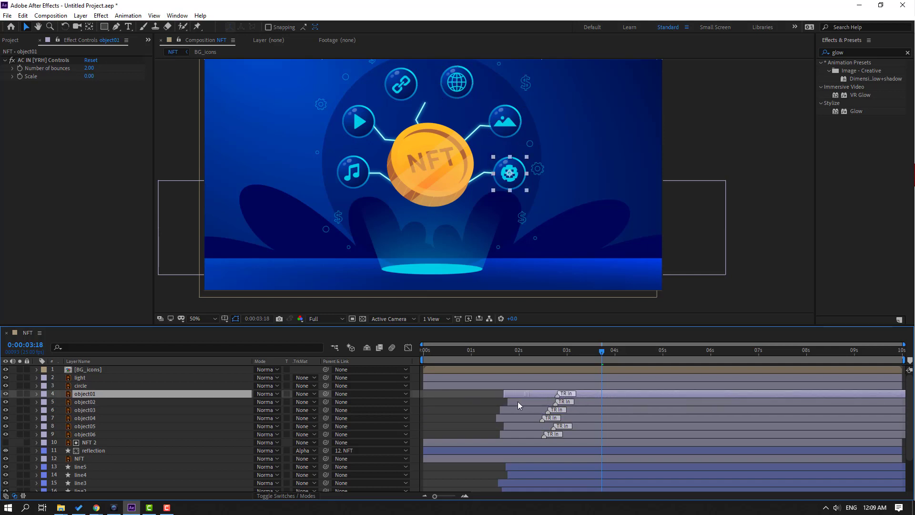
Step: Delay all six object layers together by about 0.4 seconds and preview the icons up to 0:00:02:18
drag(488, 353, 519, 363)
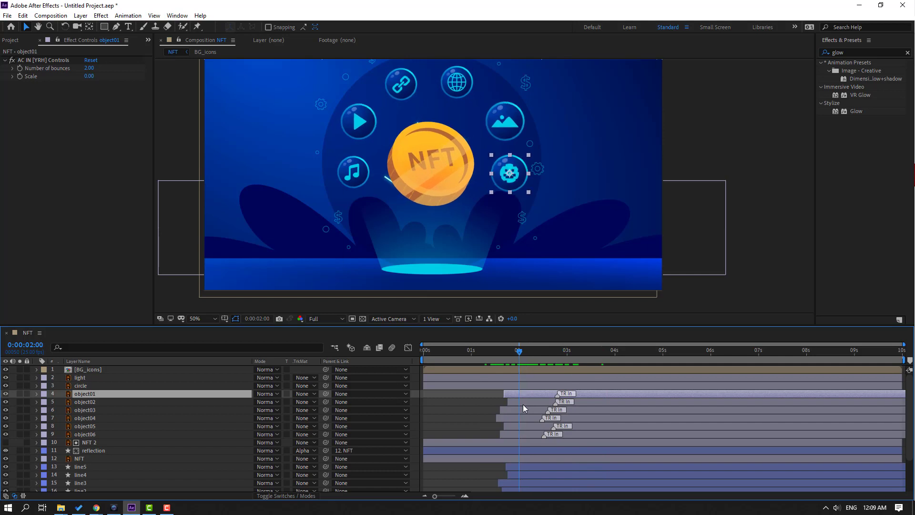
shift+click(513, 436)
drag(537, 393, 557, 393)
drag(519, 351, 554, 359)
click(454, 474)
Step: Move the object04 link icon toward the globe so it sits at the end of line3's connector
scroll(418, 156, up, 1)
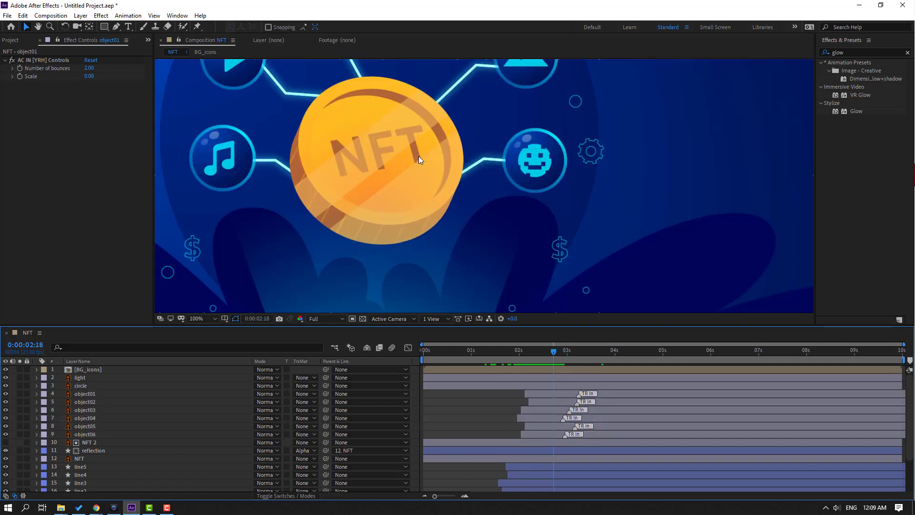
key(space)
drag(419, 156, 525, 270)
key(v)
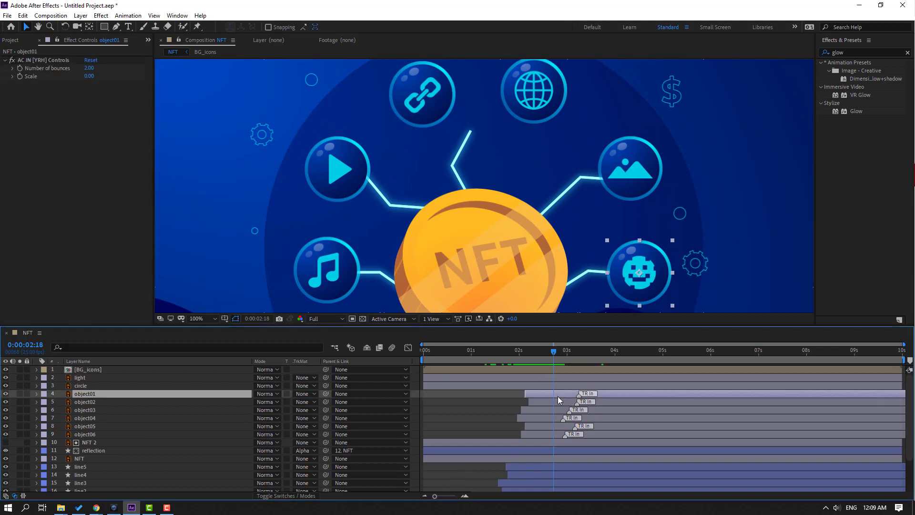
click(558, 397)
click(559, 418)
drag(429, 119, 480, 138)
scroll(520, 219, down, 2)
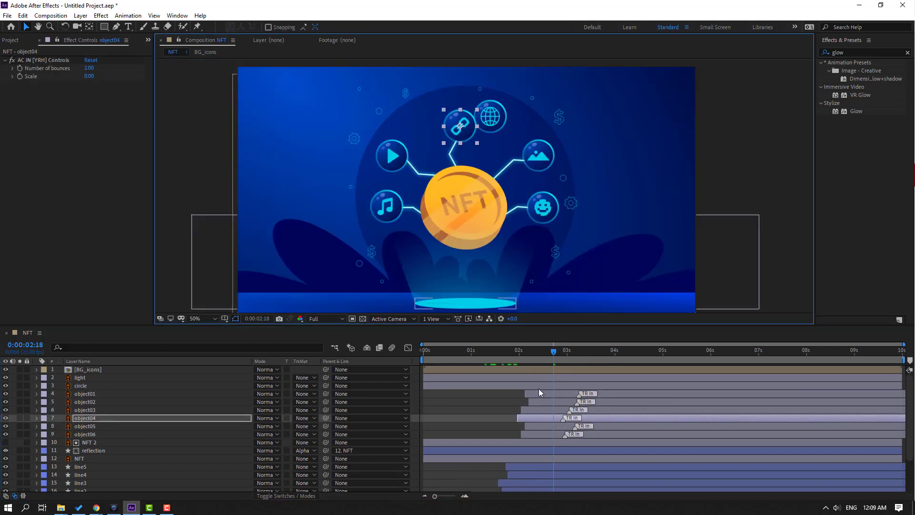
click(504, 119)
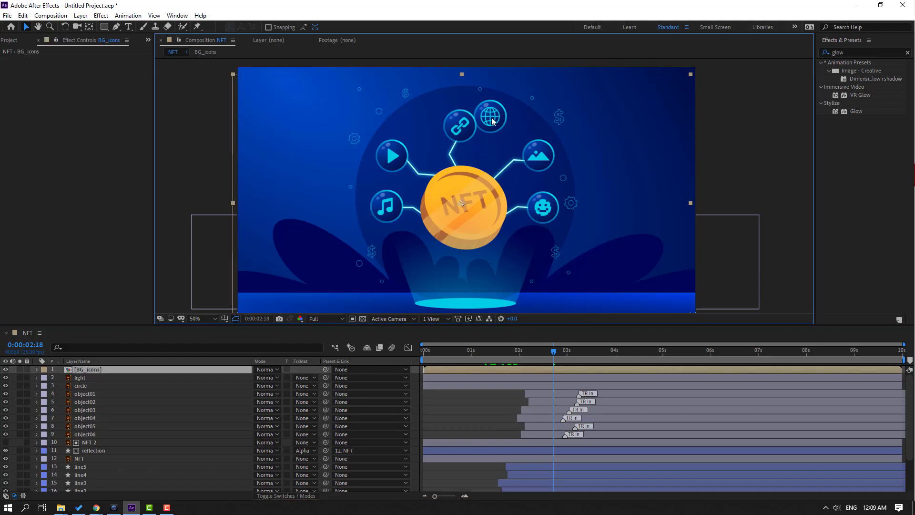
Step: Identify the layer holding the globe icon and delete that object03 layer
click(533, 395)
click(537, 402)
click(536, 410)
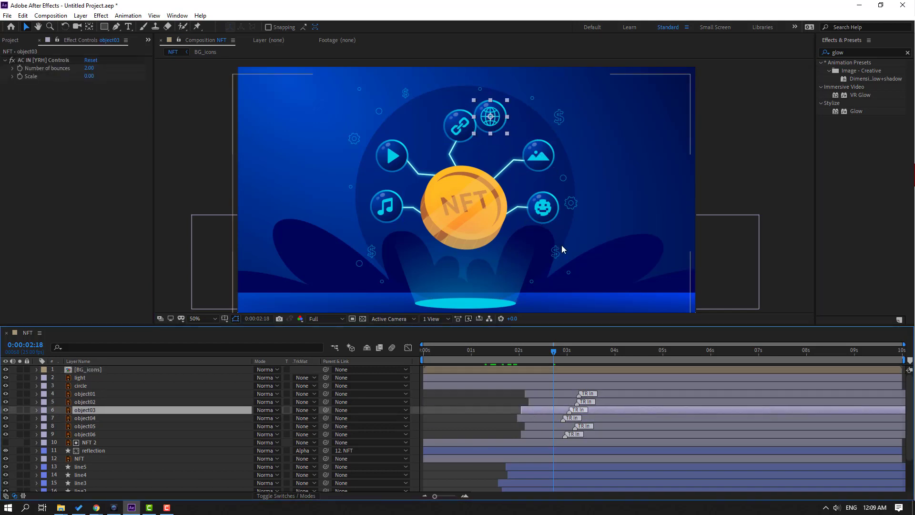
key(Delete)
Step: Delay the five remaining object layers together by about 0.4 seconds and check the icons up to 0:00:03:08
click(510, 351)
mouse_move(518, 357)
mouse_down()
mouse_move(551, 356)
mouse_move(531, 356)
mouse_up()
click(533, 394)
shift+click(536, 426)
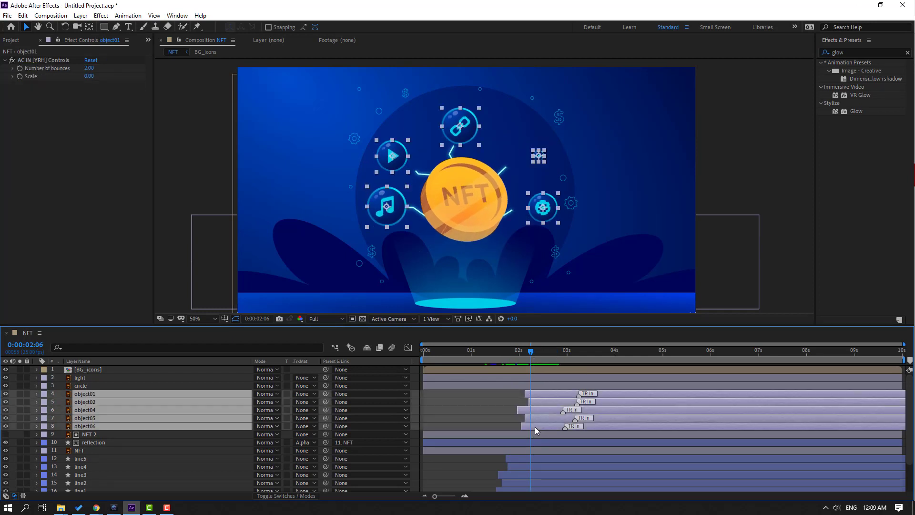
drag(535, 427, 554, 426)
click(549, 355)
drag(549, 353, 593, 357)
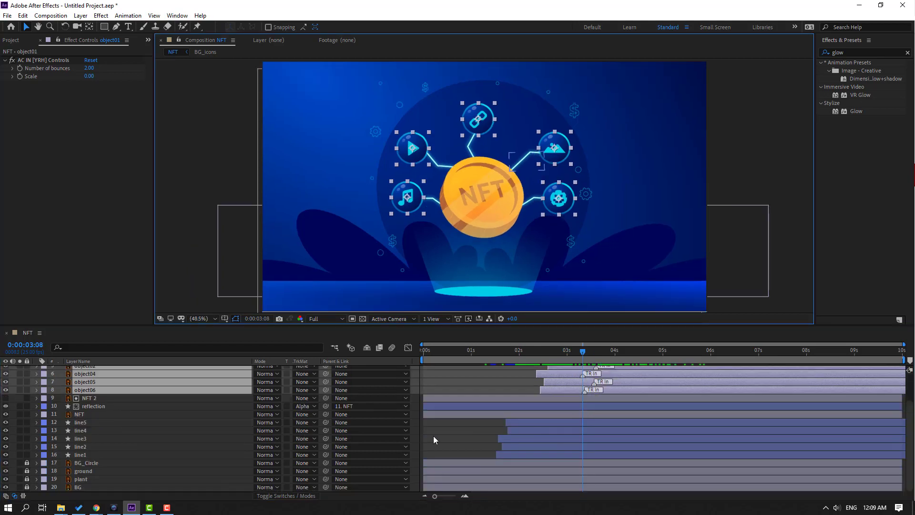
Step: Unlock the BG_Circle layer and move it directly beneath the ground layer in the stack
click(26, 463)
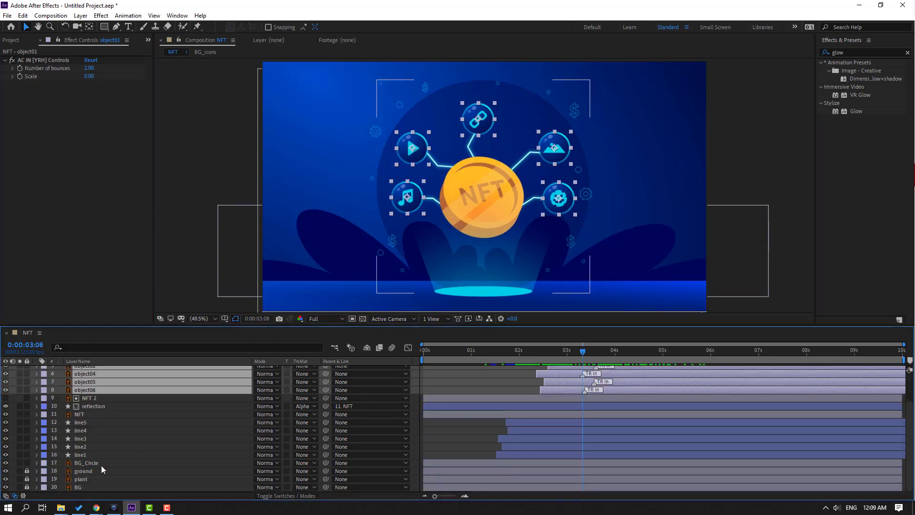
click(101, 464)
drag(505, 353, 409, 370)
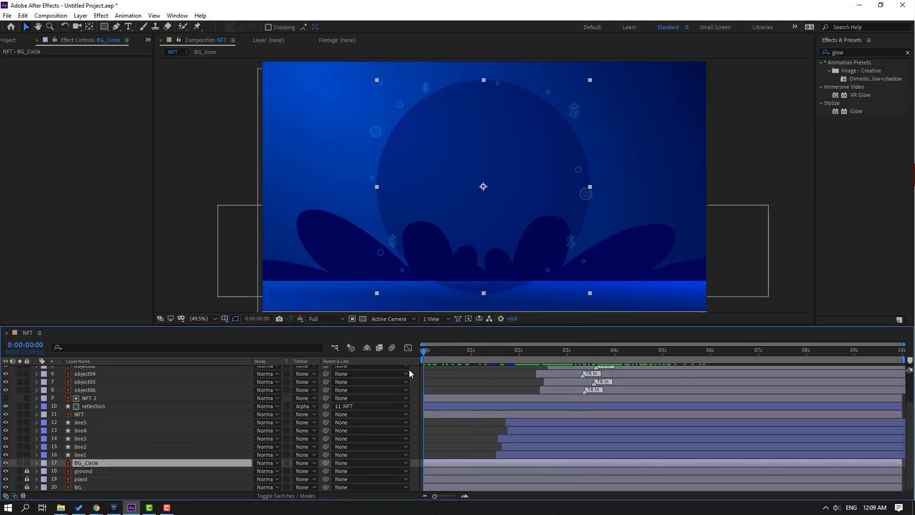
drag(88, 463, 93, 470)
Step: Keyframe BG_Circle's opacity from 0% at 0:00:00:00 to 100% at 0:00:02:00
key(t)
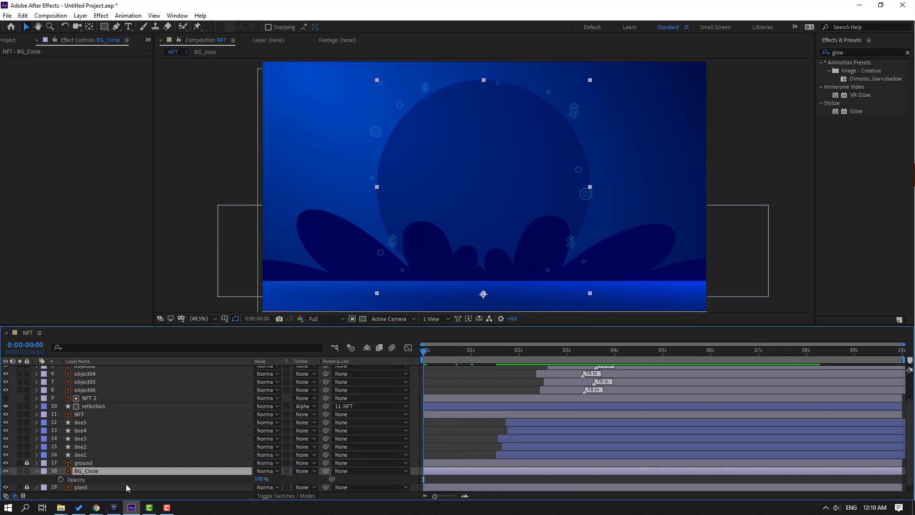
drag(260, 480, 61, 486)
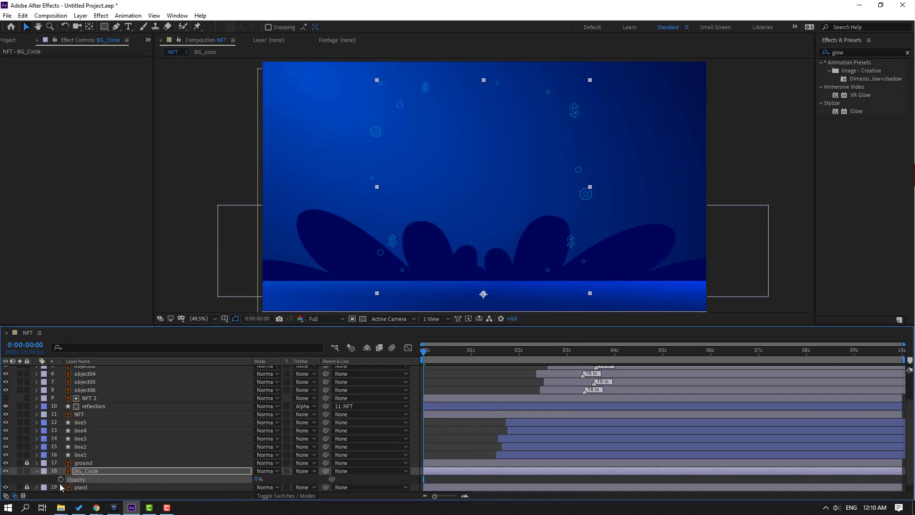
drag(452, 352, 519, 353)
text(100)
key(Return)
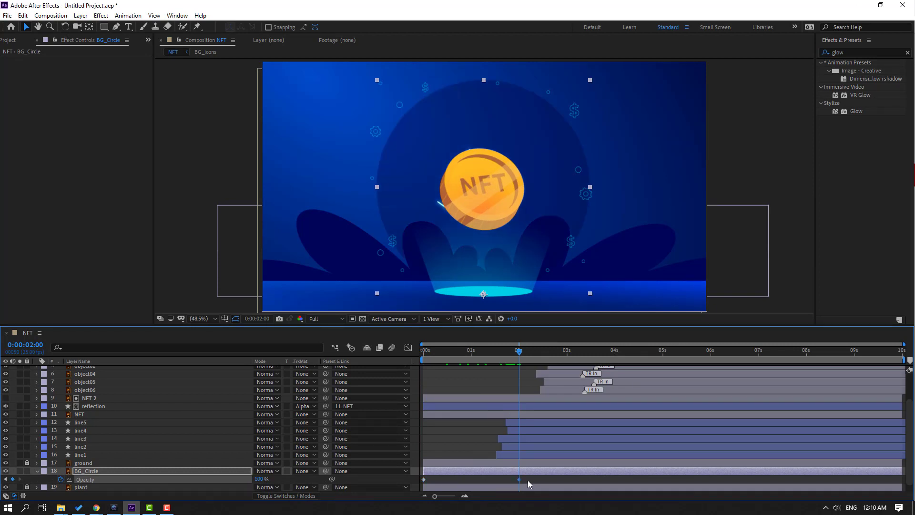
Step: Apply Easy Ease to the BG_Circle opacity keyframes and preview the fade-in up to 0:00:06:11
right_click(424, 480)
mouse_move(439, 472)
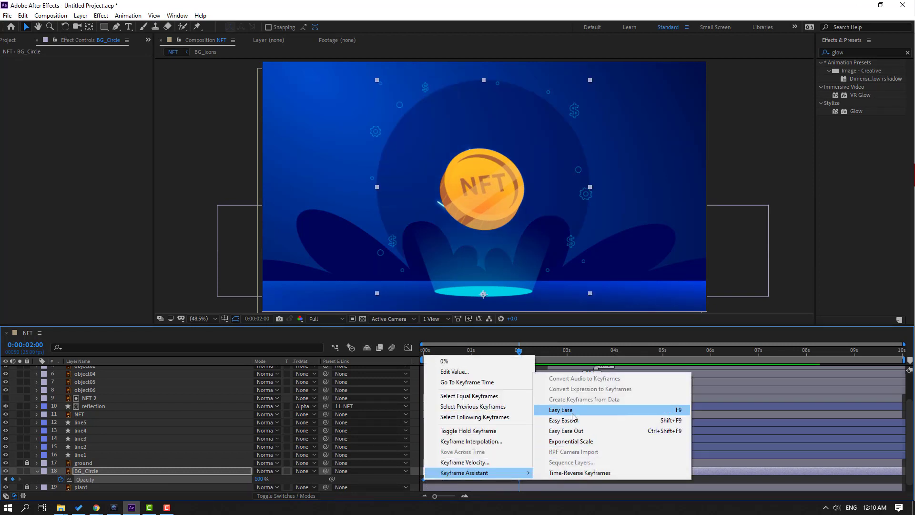
click(559, 408)
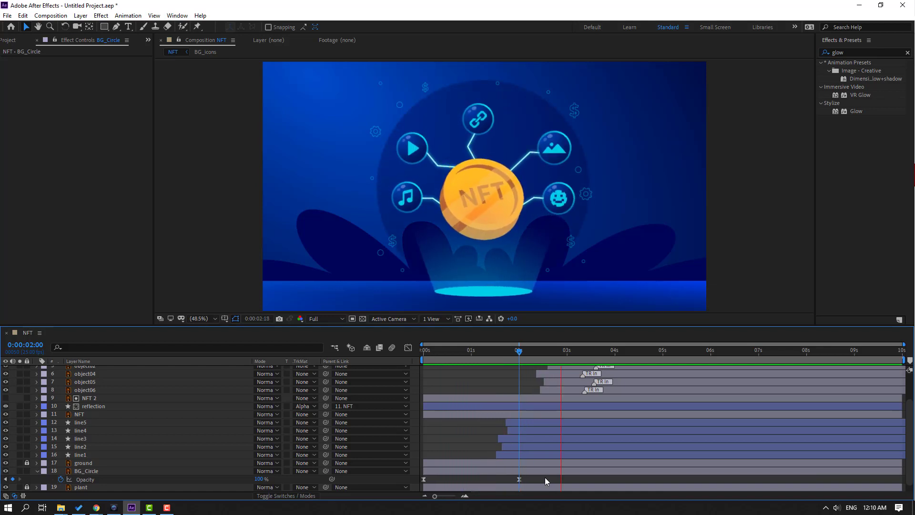
key(space)
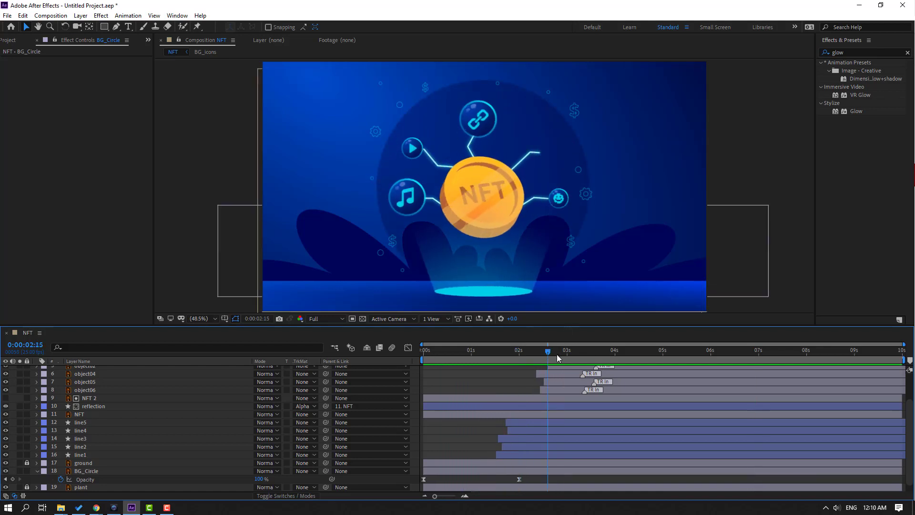
drag(557, 353, 732, 353)
Step: Add the expression wiggle(1,6) to the rotation of the object06 music icon
scroll(444, 446, up, 3)
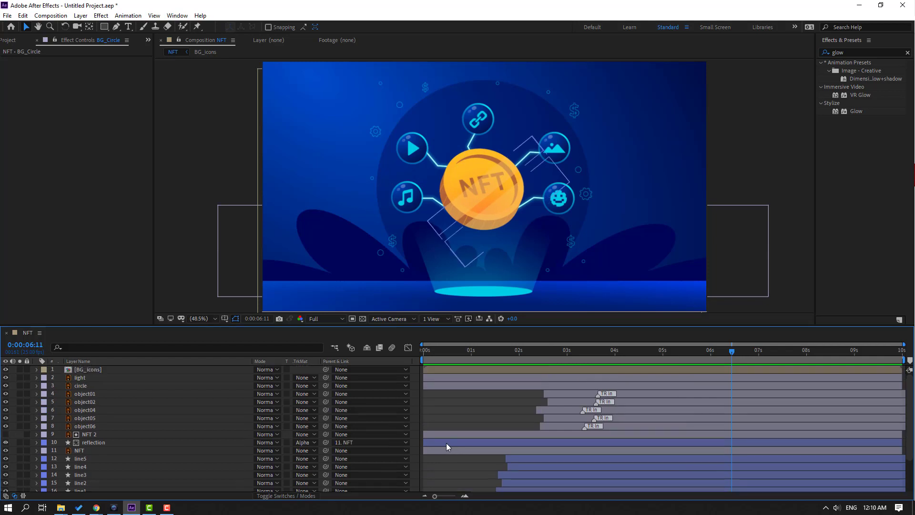
click(465, 425)
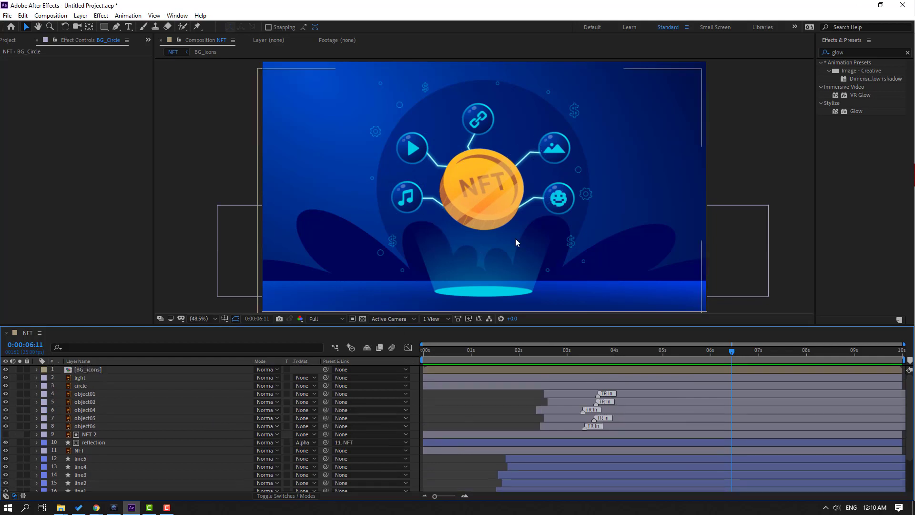
scroll(496, 255, up, 1)
click(90, 428)
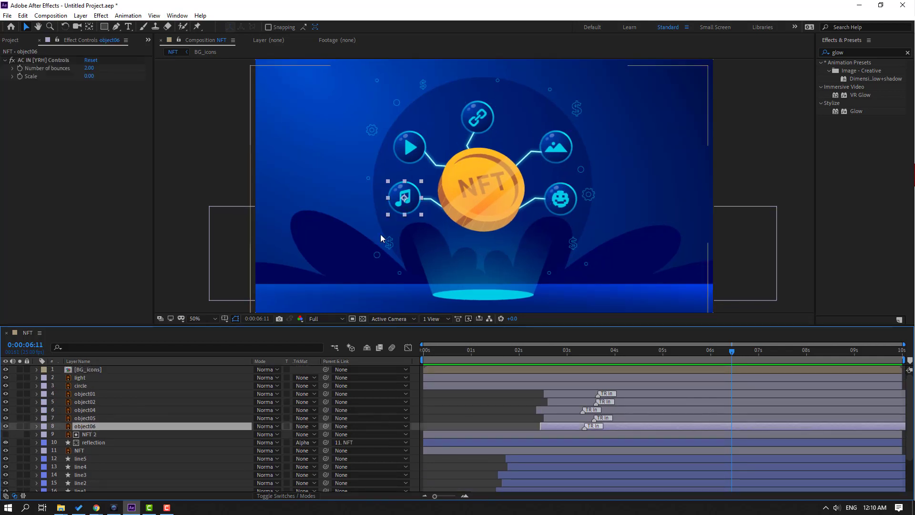
scroll(380, 234, up, 2)
drag(360, 239, 586, 233)
click(544, 355)
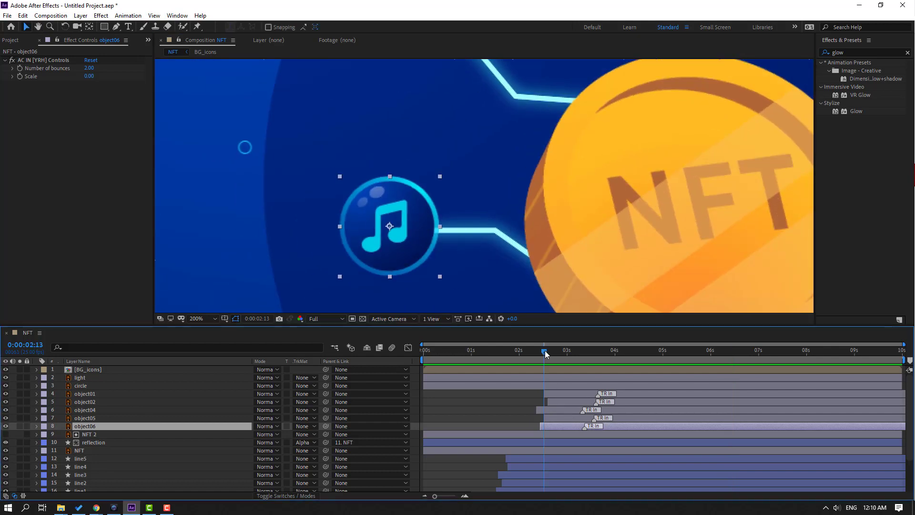
key(r)
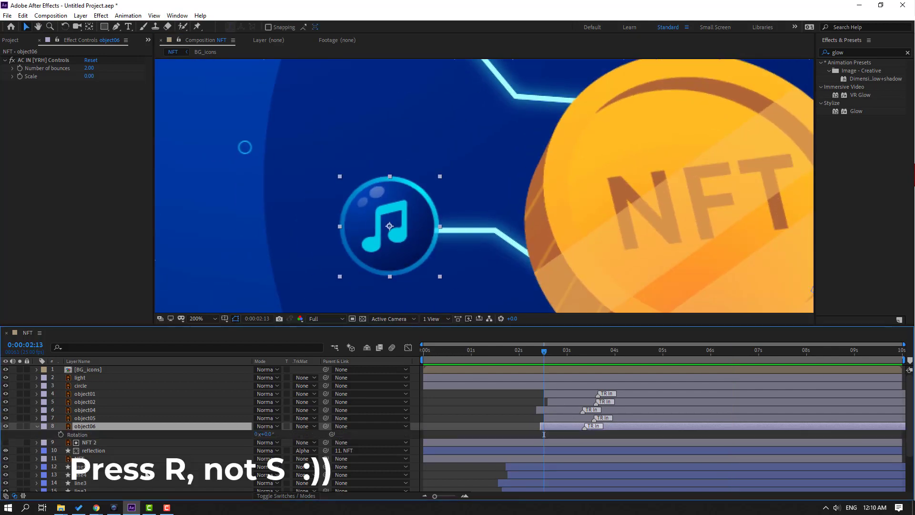
alt+click(61, 434)
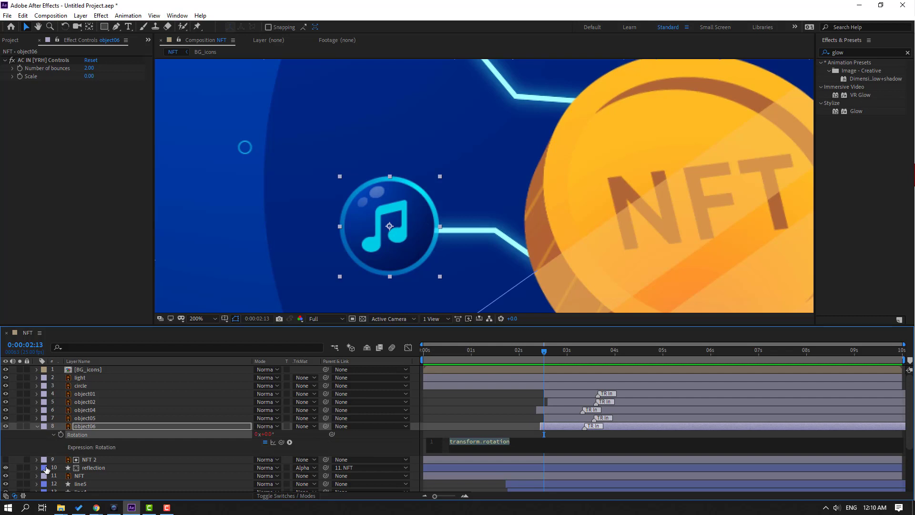
text(wiggle(1,6)
click(683, 431)
Step: Start the work area at about 2.2 seconds and preview the music icon's wiggle
drag(427, 360, 530, 359)
key(space)
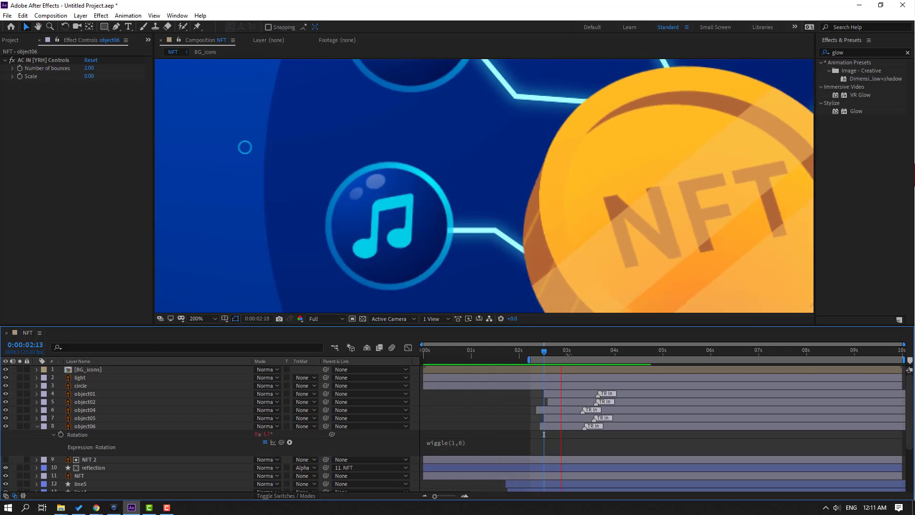
scroll(548, 267, down, 4)
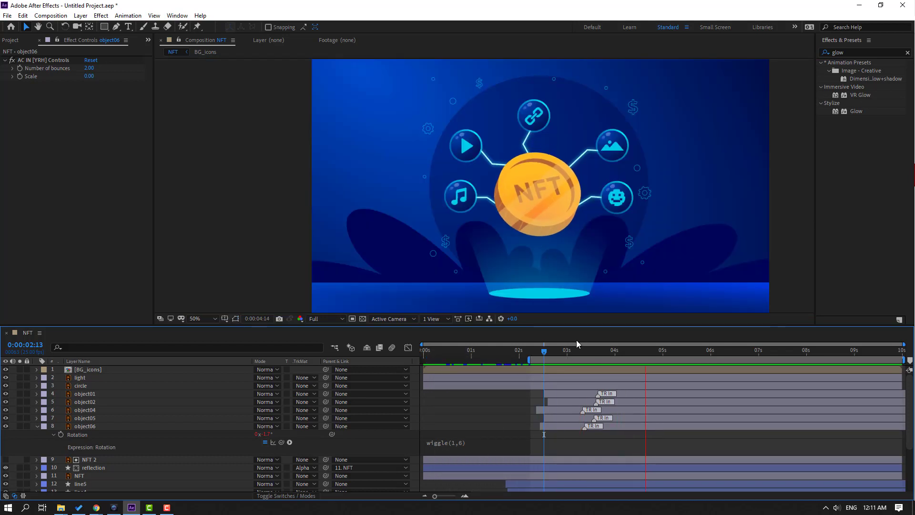
Step: Change object06's rotation expression to wiggle(2,6) and preview the motion
click(470, 446)
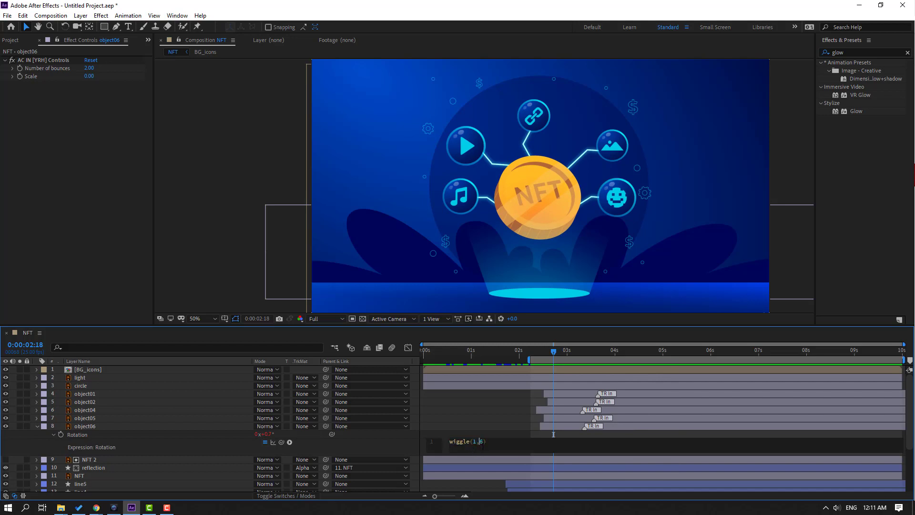
click(524, 426)
key(space)
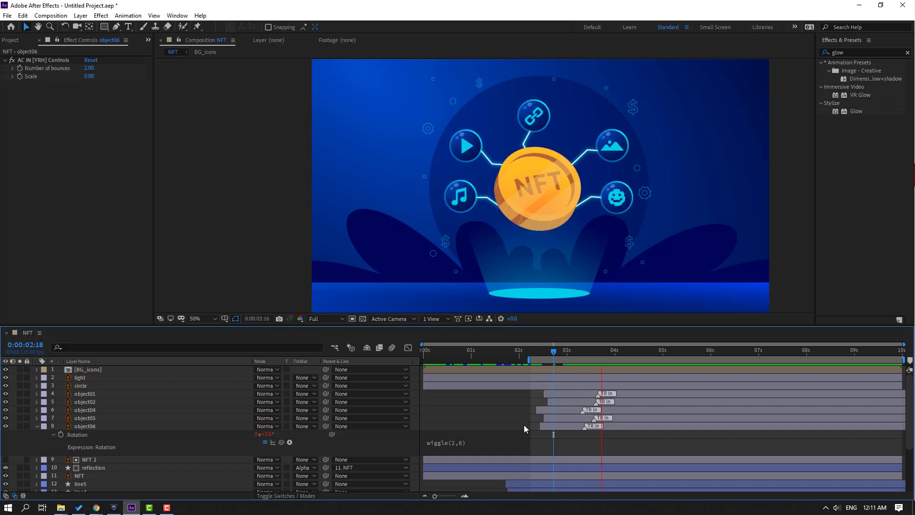
key(space)
Step: Raise the wiggle amount in object06's rotation expression to wiggle(2,9) and preview it
click(475, 444)
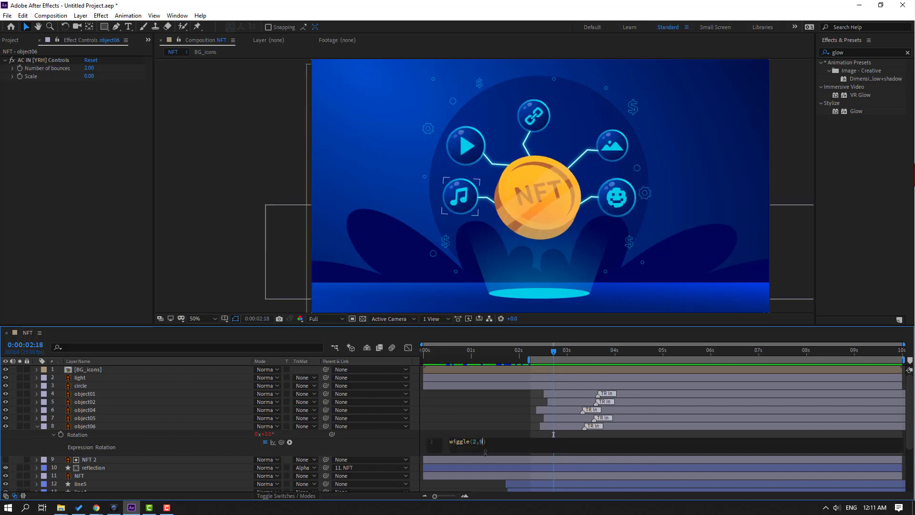
text(wiggle(2,9))
click(546, 435)
key(space)
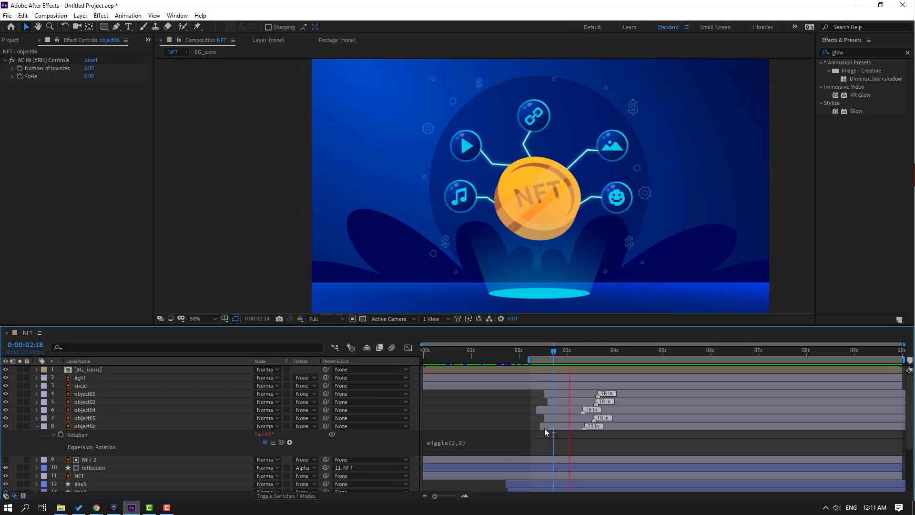
key(space)
Step: Set object06's rotation expression to wiggle(2,15) and preview the stronger wiggle
click(478, 444)
click(478, 444)
key(BackSpace)
text(3)
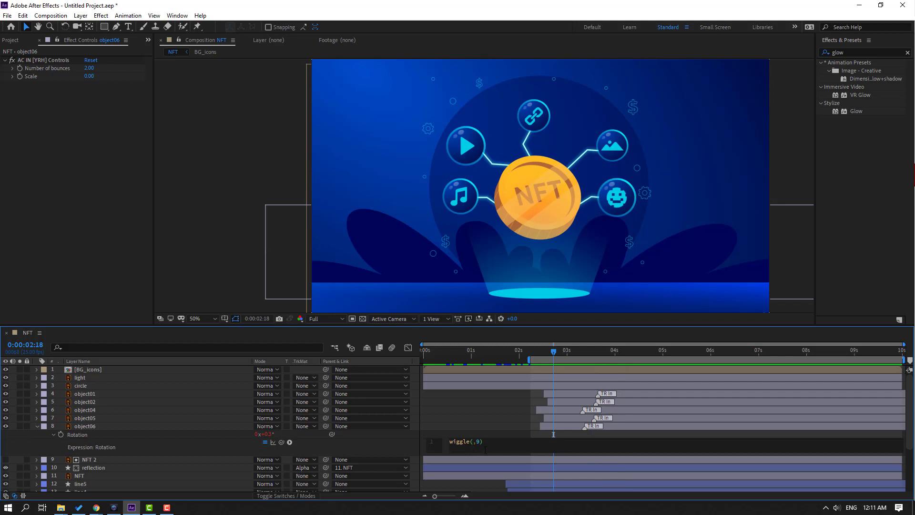
key(BackSpace)
text(15)
click(560, 435)
key(space)
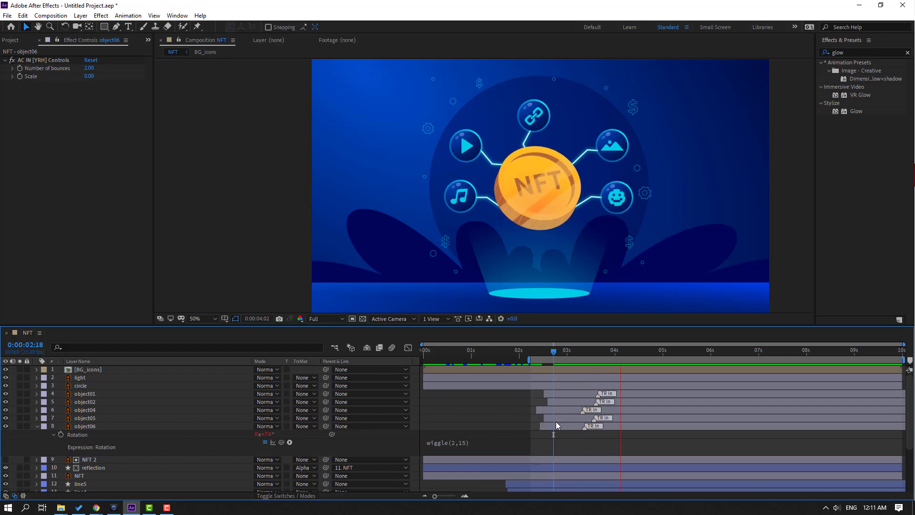
key(space)
Step: Copy the wiggle(2,15) expression from object06's rotation and collapse the layer
click(461, 443)
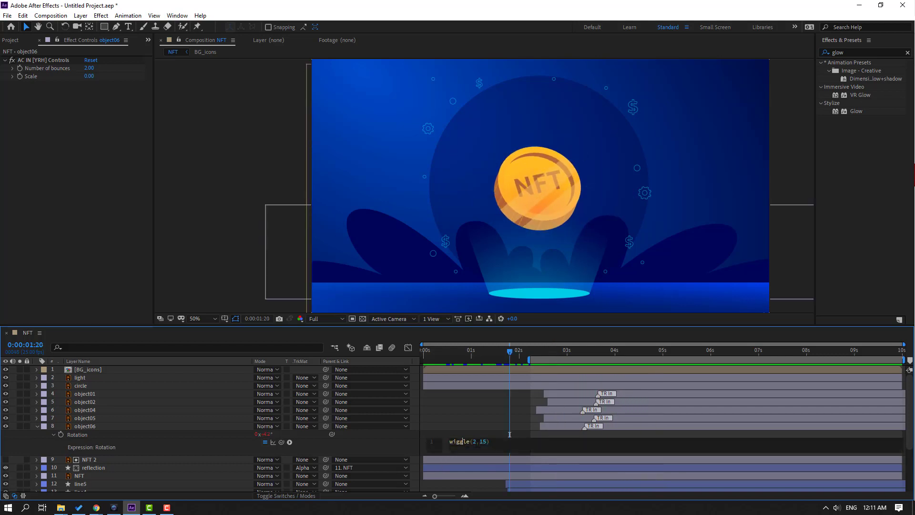
drag(495, 442, 443, 452)
key(ctrl+c)
click(527, 435)
click(37, 426)
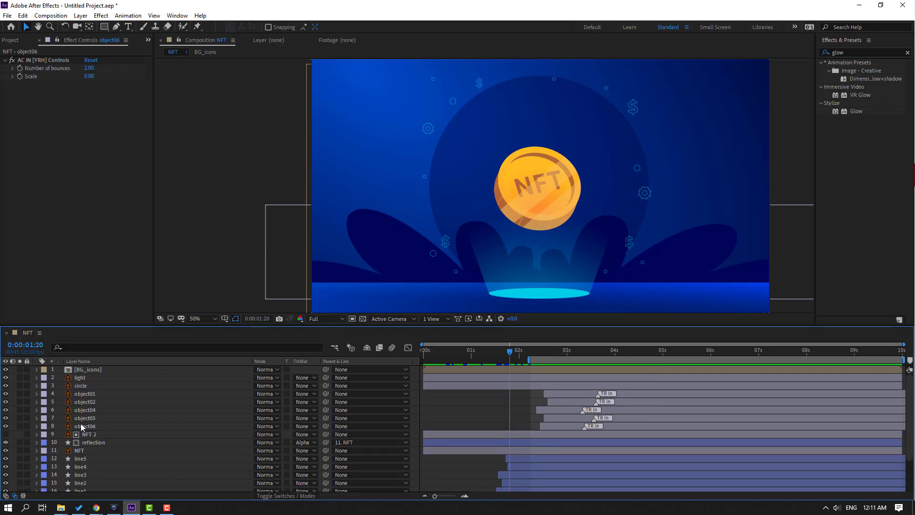
Step: Add the expression wiggle(2,15) to the object05 play icon's rotation and collapse the layer
click(85, 420)
key(r)
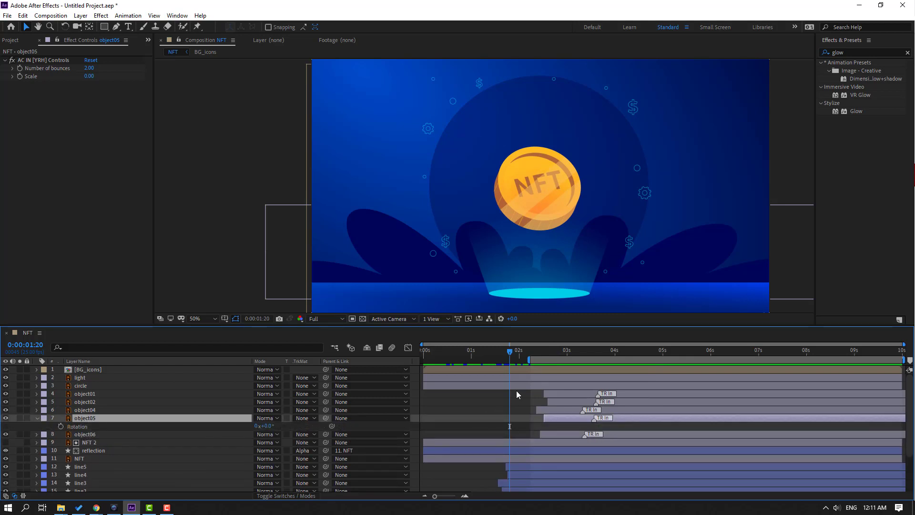
click(531, 351)
click(544, 352)
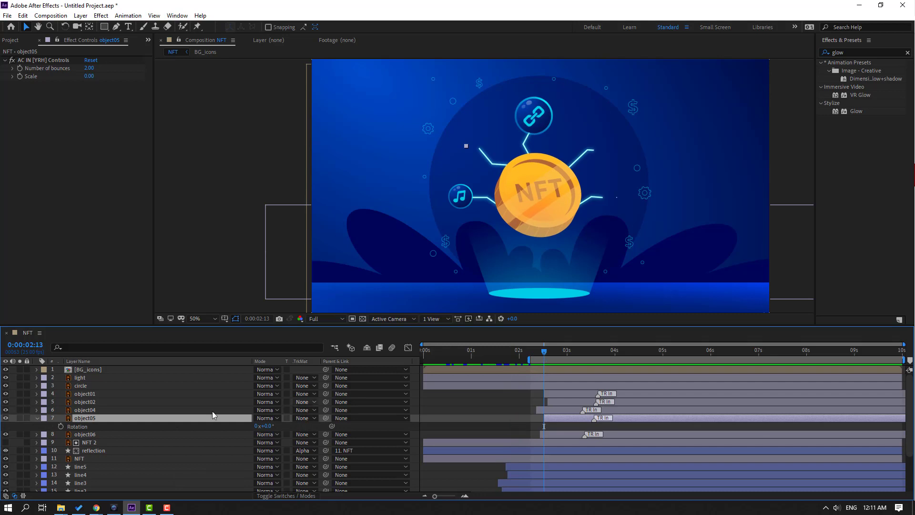
alt+click(59, 427)
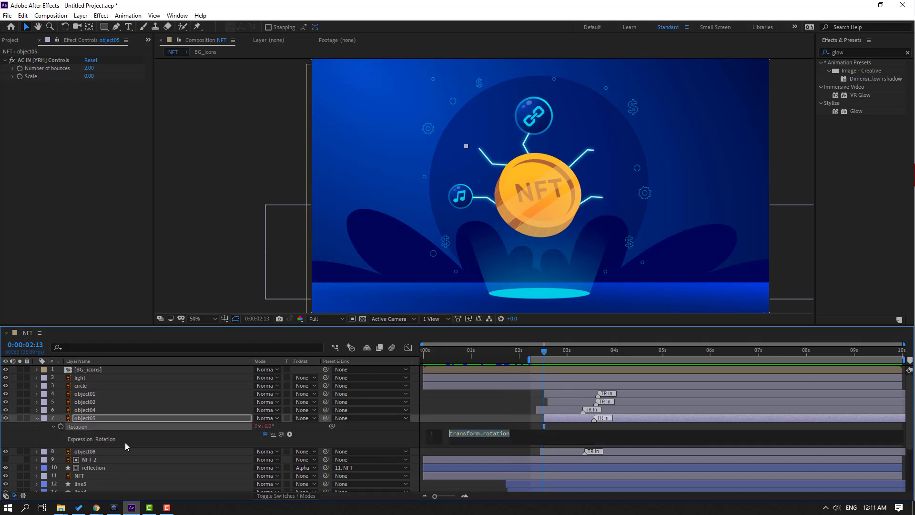
text(wiggle(2,15))
click(519, 426)
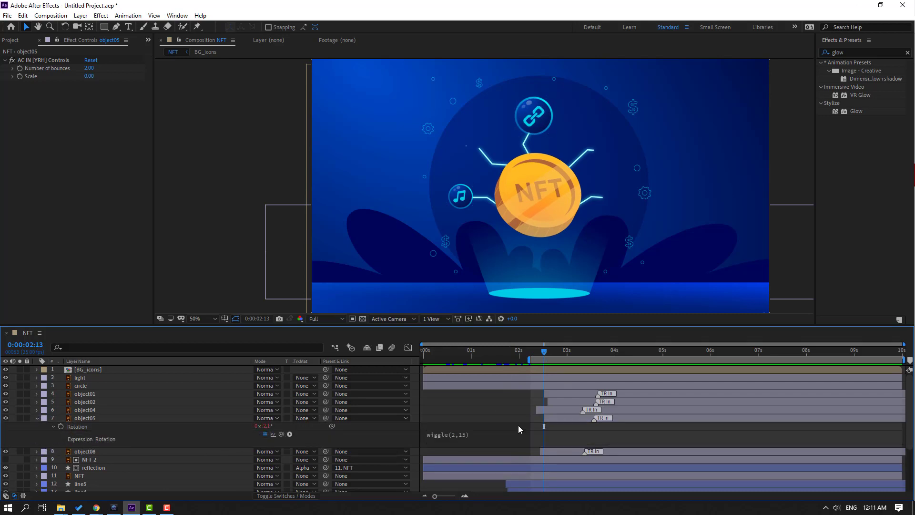
click(37, 418)
Step: Paste the wiggle(2,15) expression onto the rotation of the object04 link icon
click(89, 410)
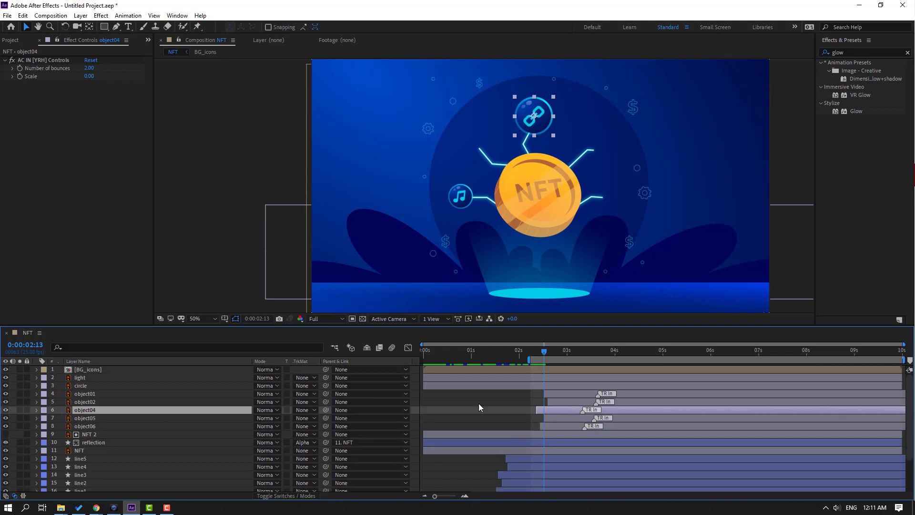
drag(546, 355, 614, 353)
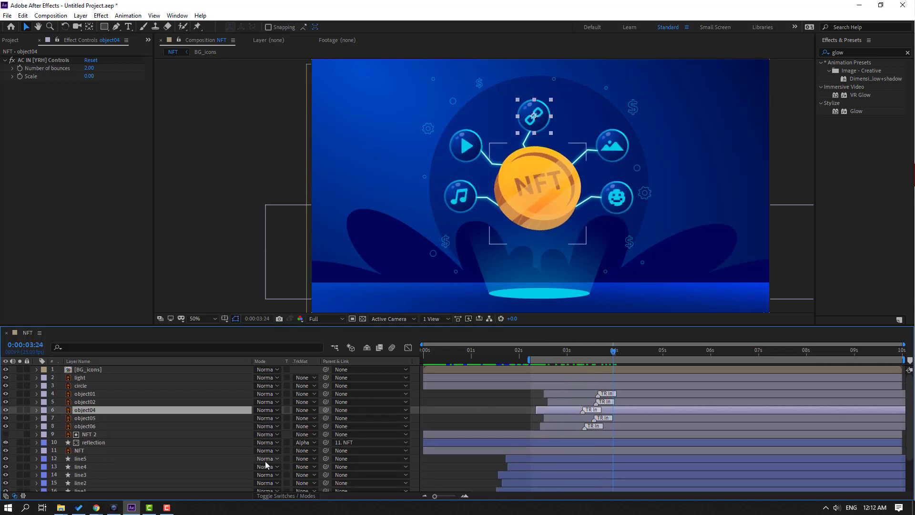
key(r)
alt+click(61, 418)
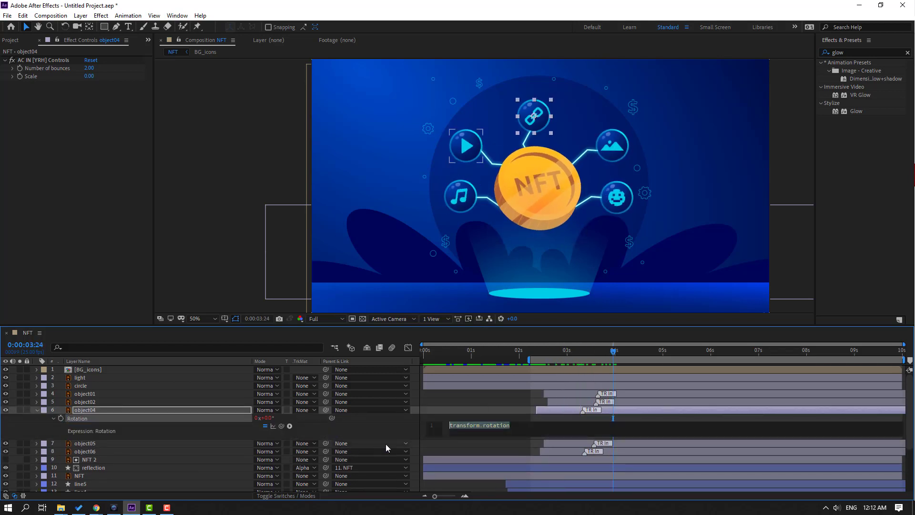
key(ctrl+v)
click(496, 417)
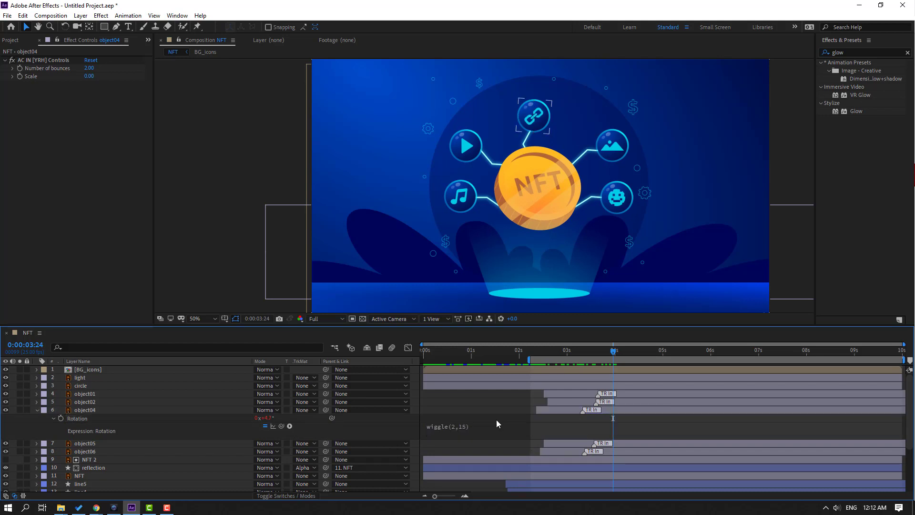
Step: Collapse object04, add the wiggle(2,15) expression to the rotation of the object02 image icon, and collapse that layer
click(36, 411)
click(88, 402)
key(r)
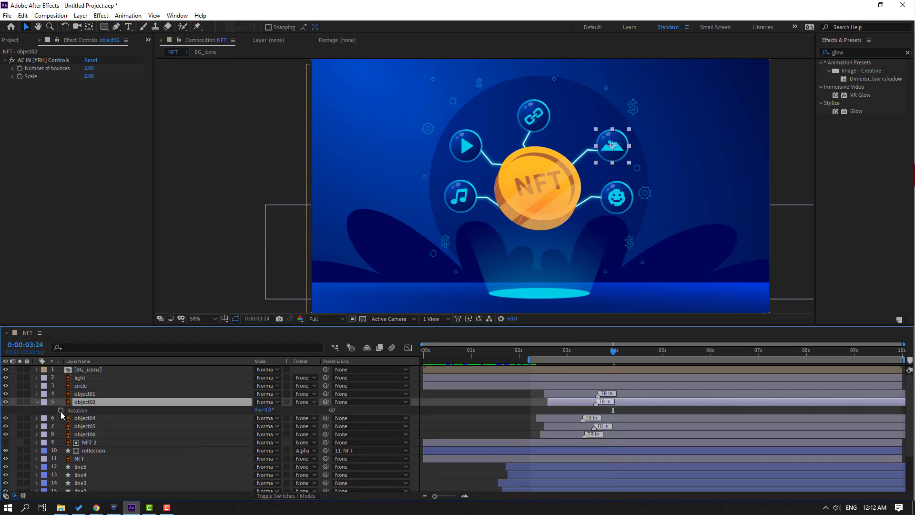
alt+click(61, 411)
key(ctrl+v)
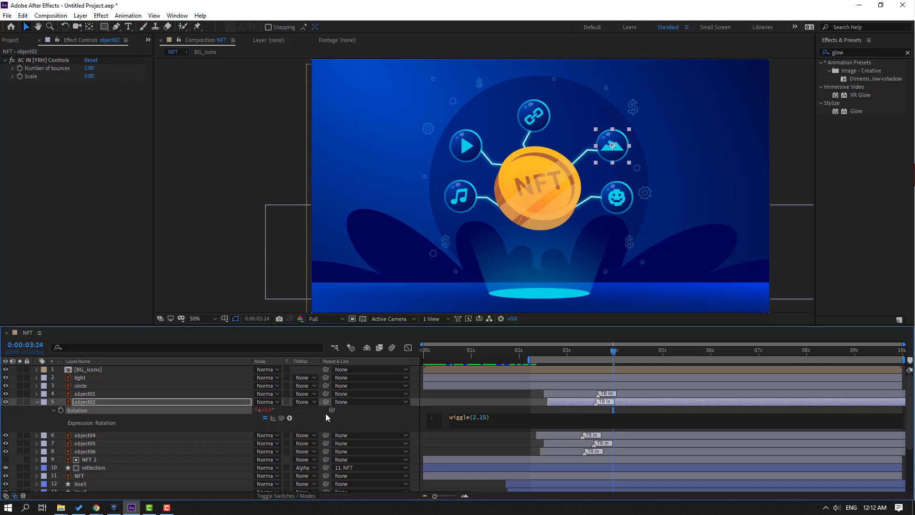
click(170, 411)
click(37, 402)
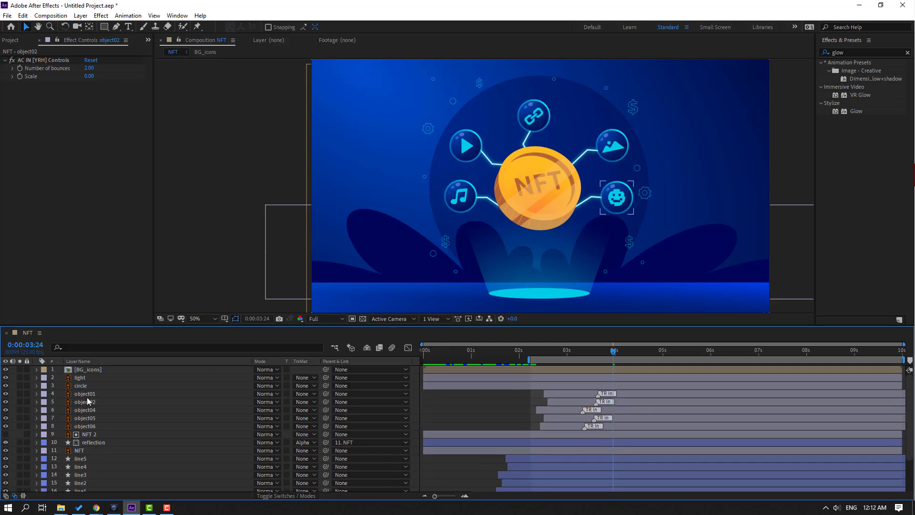
Step: Add the expression wiggle(2,15) to the rotation of the object01 smiley icon and collapse the layer
click(87, 396)
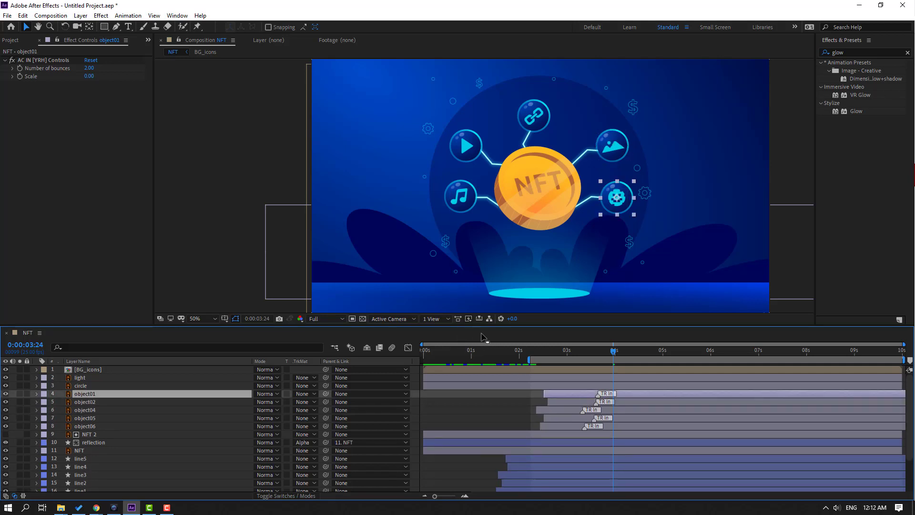
key(r)
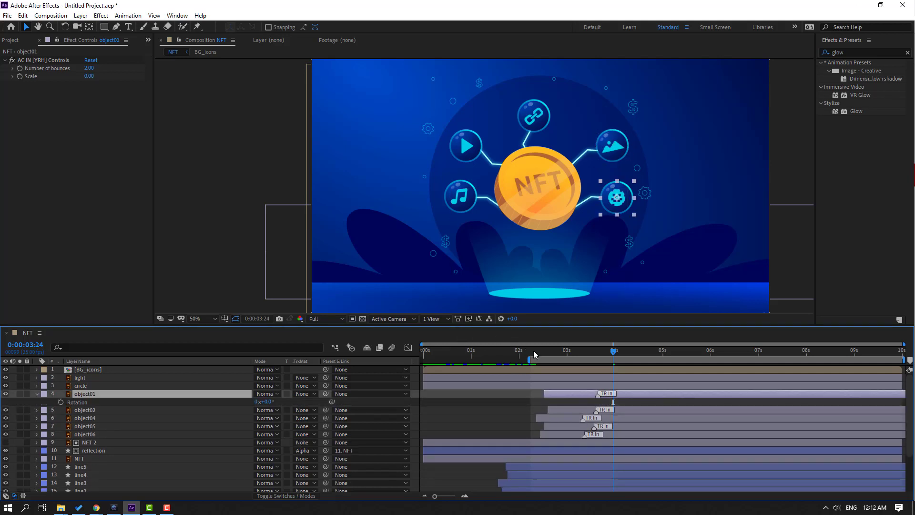
alt+click(59, 402)
text(wiggle(2,15))
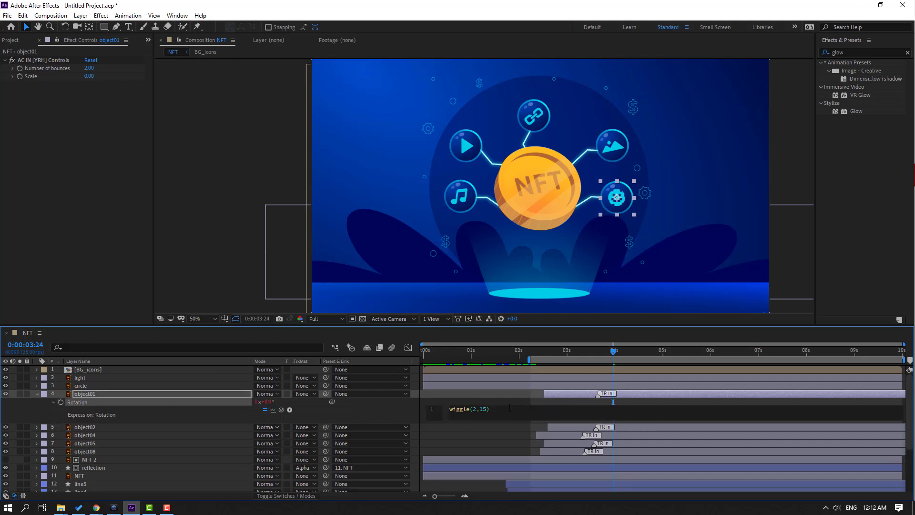
click(584, 401)
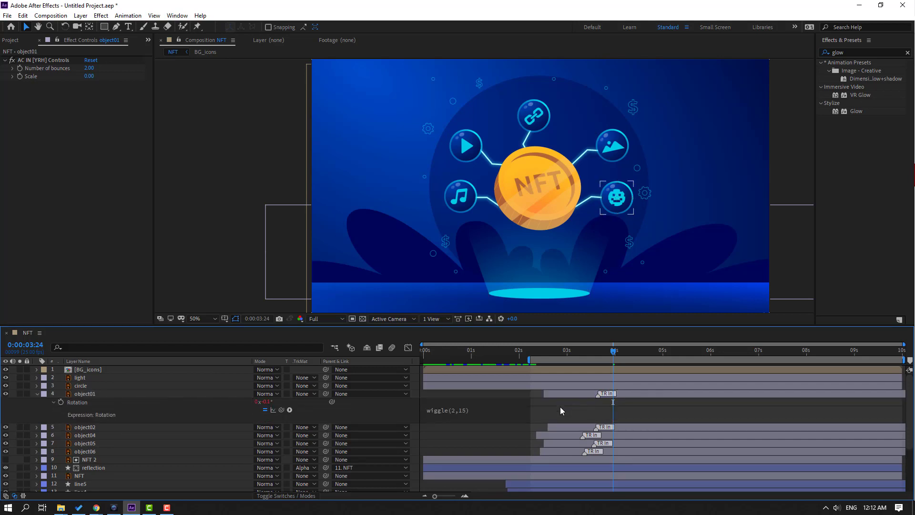
click(37, 395)
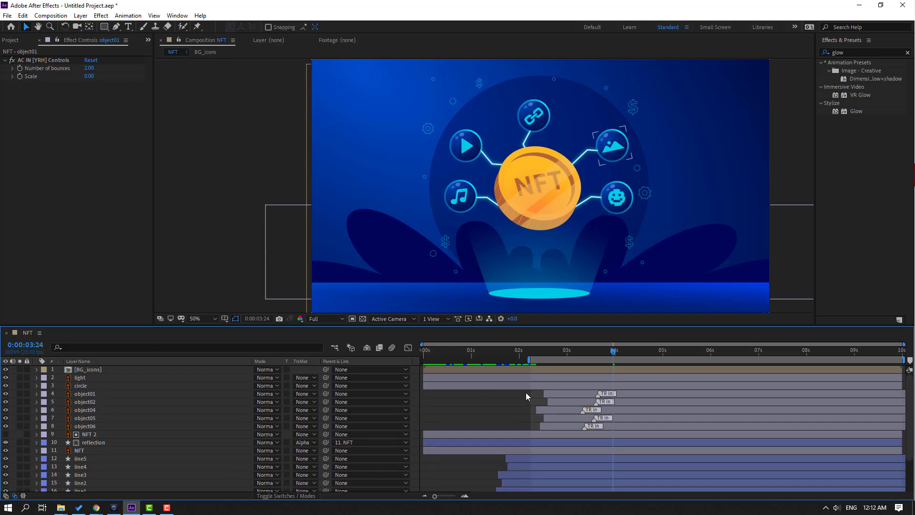
Step: Set the composition view to Fit up to 100% and preview the NFT animation with all icons wiggling
click(212, 319)
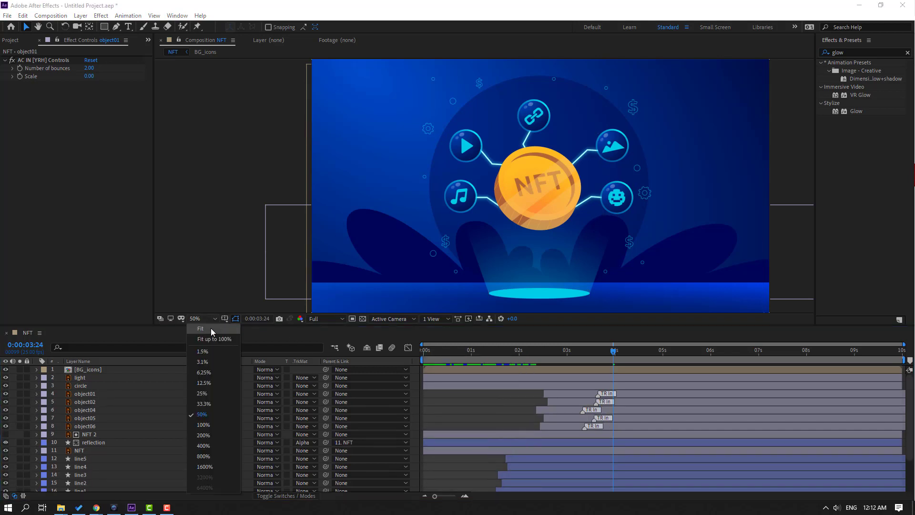
click(208, 342)
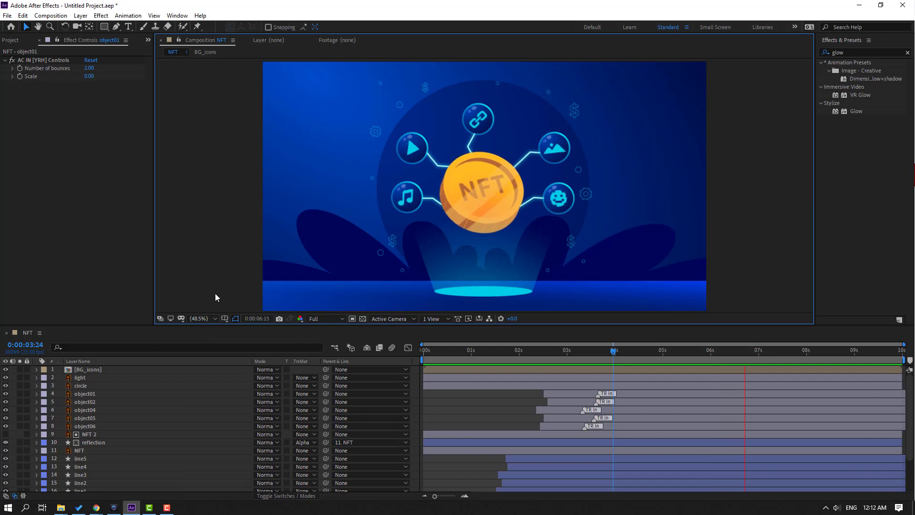